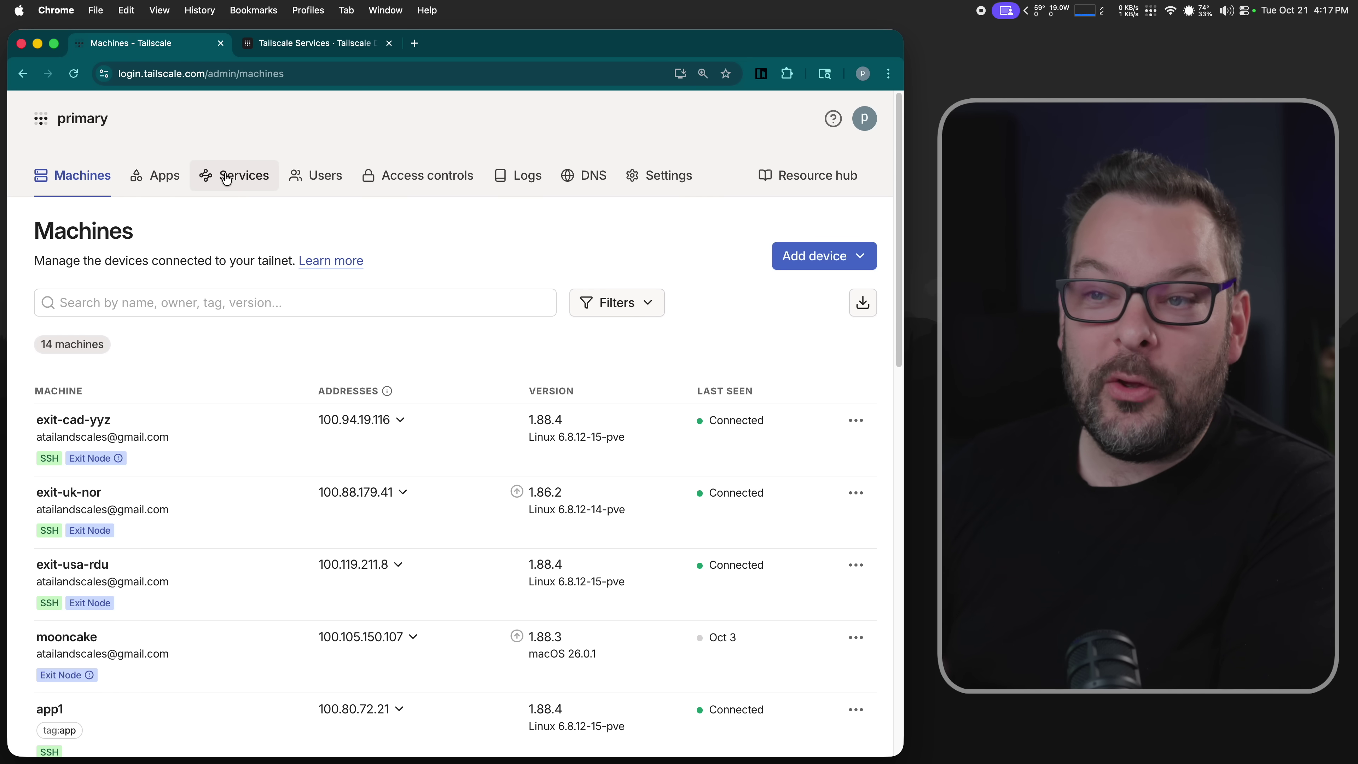
- Copy the px service's full domain and open its details page showing host pve
{"action": "left_click", "coordinate": [243, 184]}
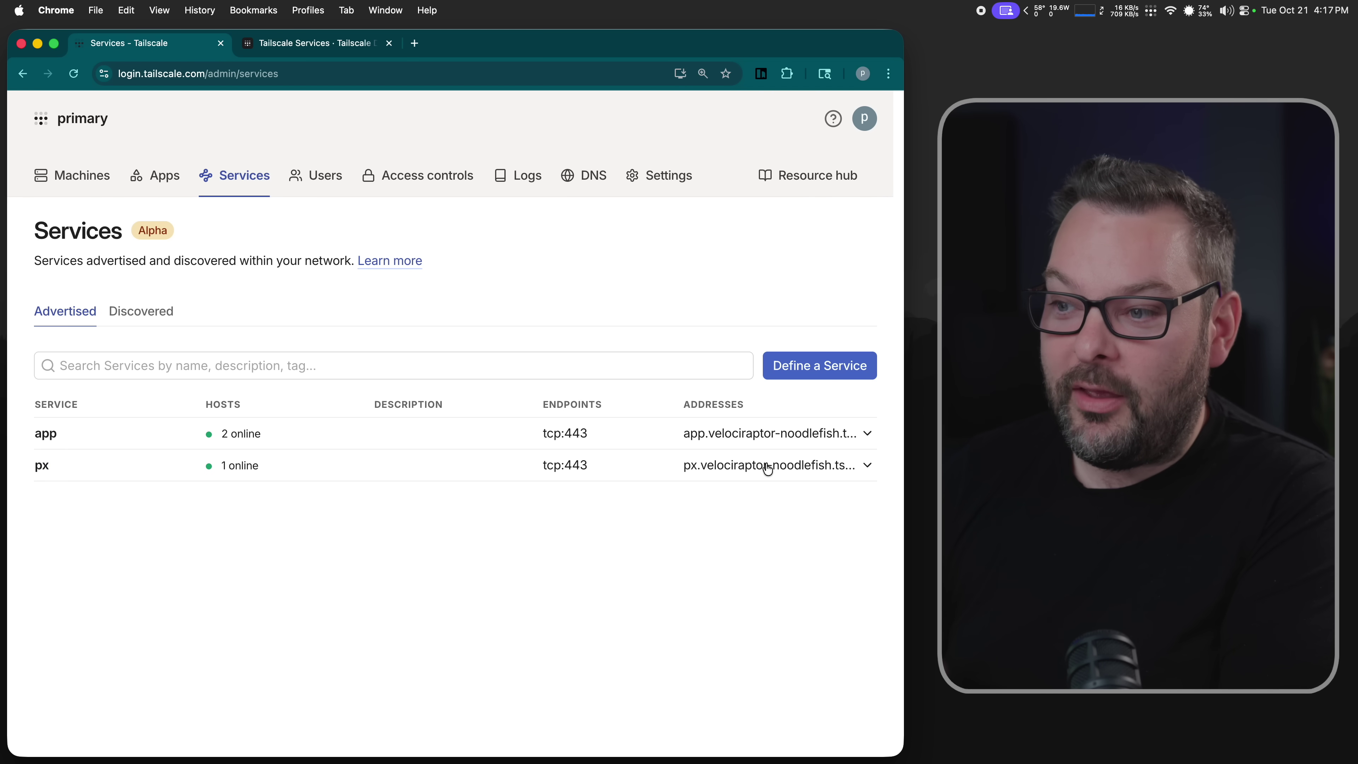
{"action": "mouse_move", "coordinate": [768, 468]}
{"action": "left_click", "coordinate": [847, 377]}
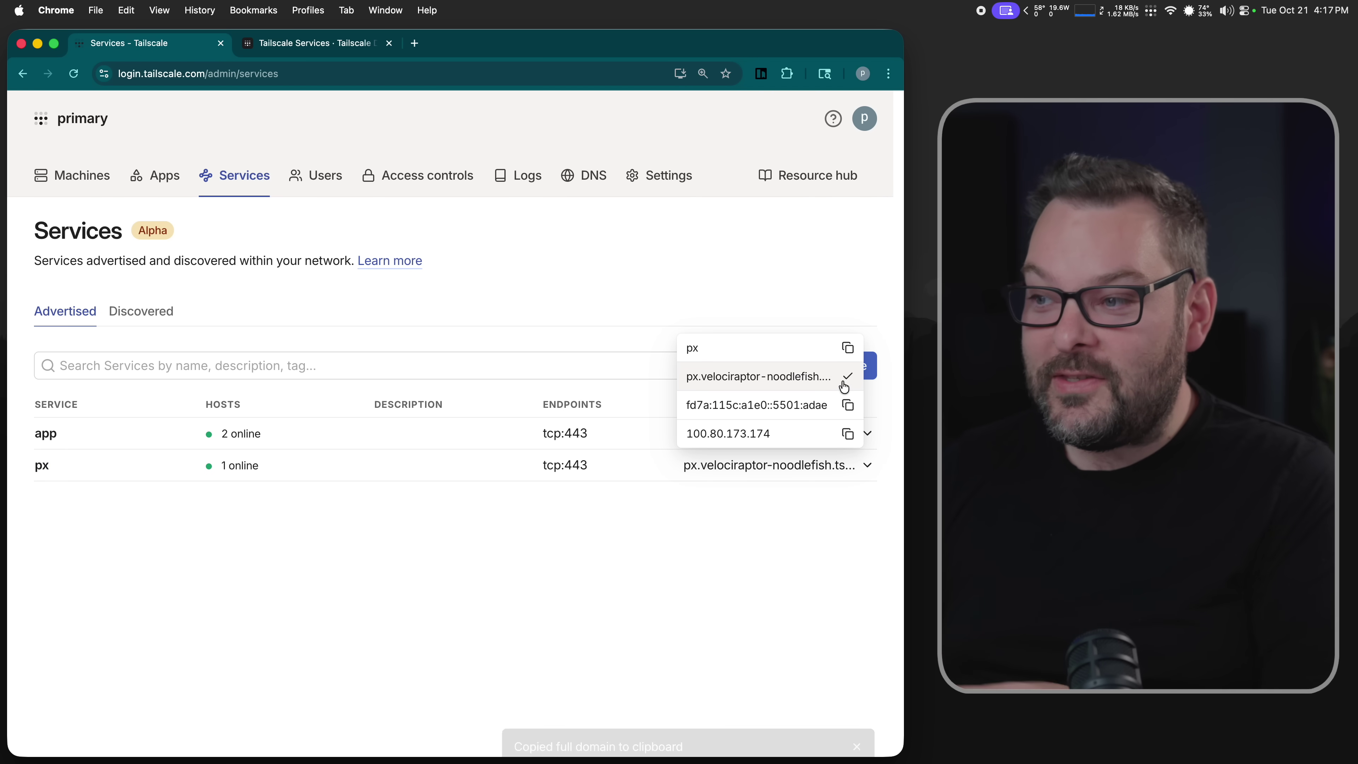
{"action": "left_click", "coordinate": [42, 466]}
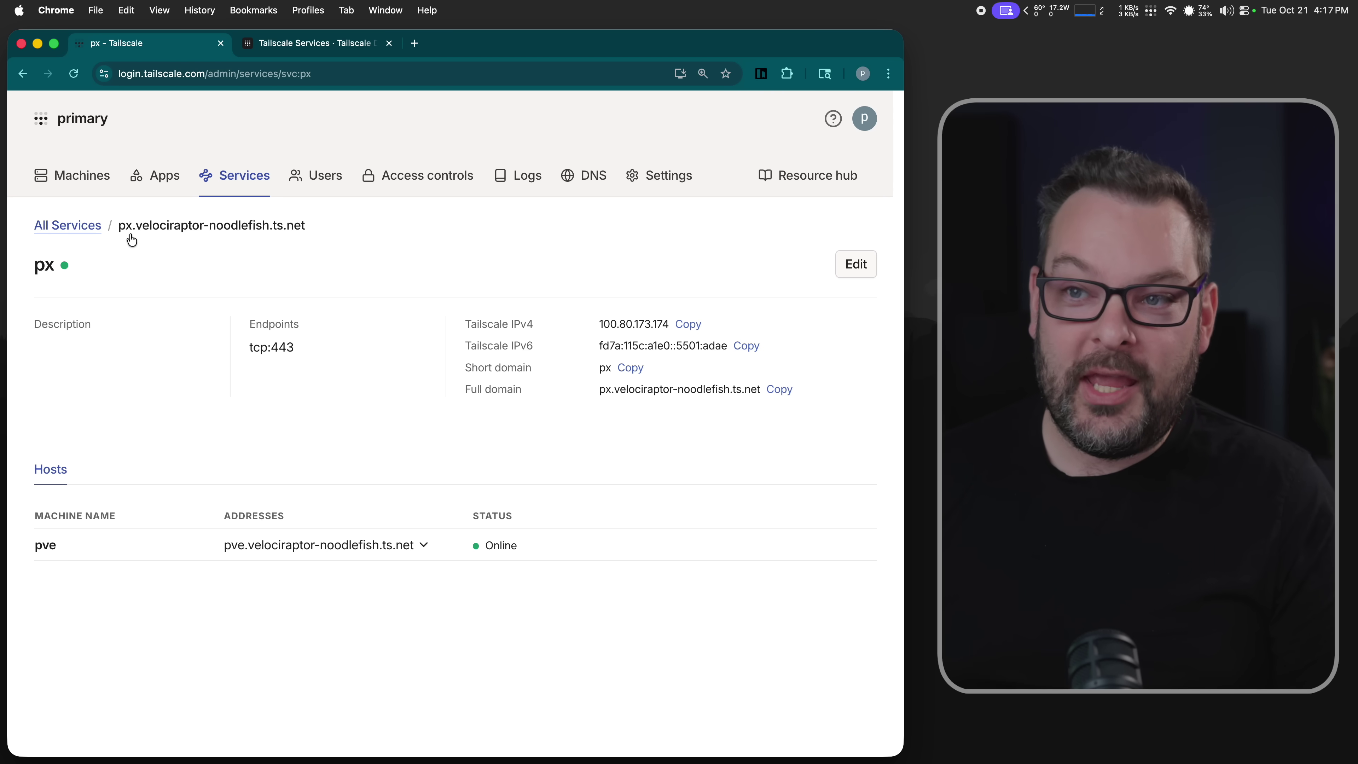
- Load the copied px service domain in a new browser tab
{"action": "key", "text": "super+t"}
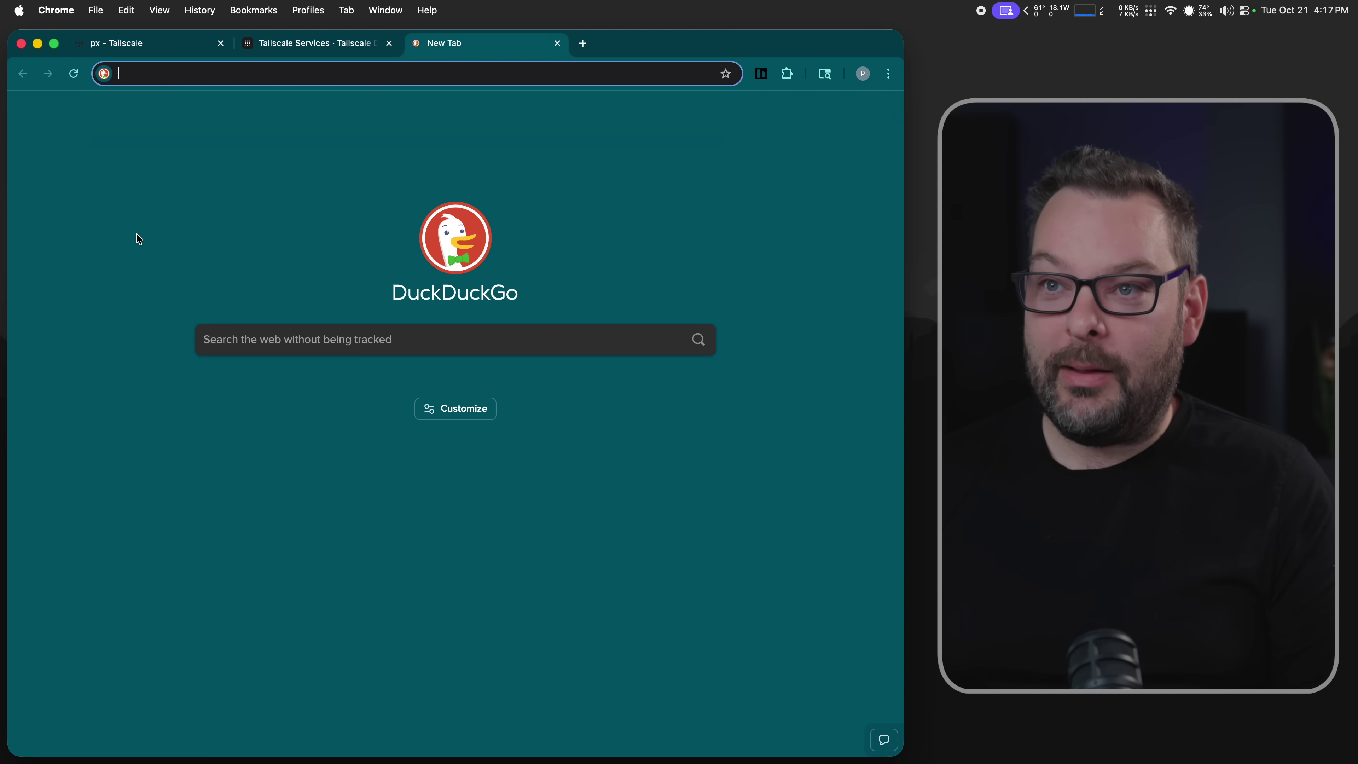
{"action": "key", "text": "super+v"}
{"action": "key", "text": "Return"}
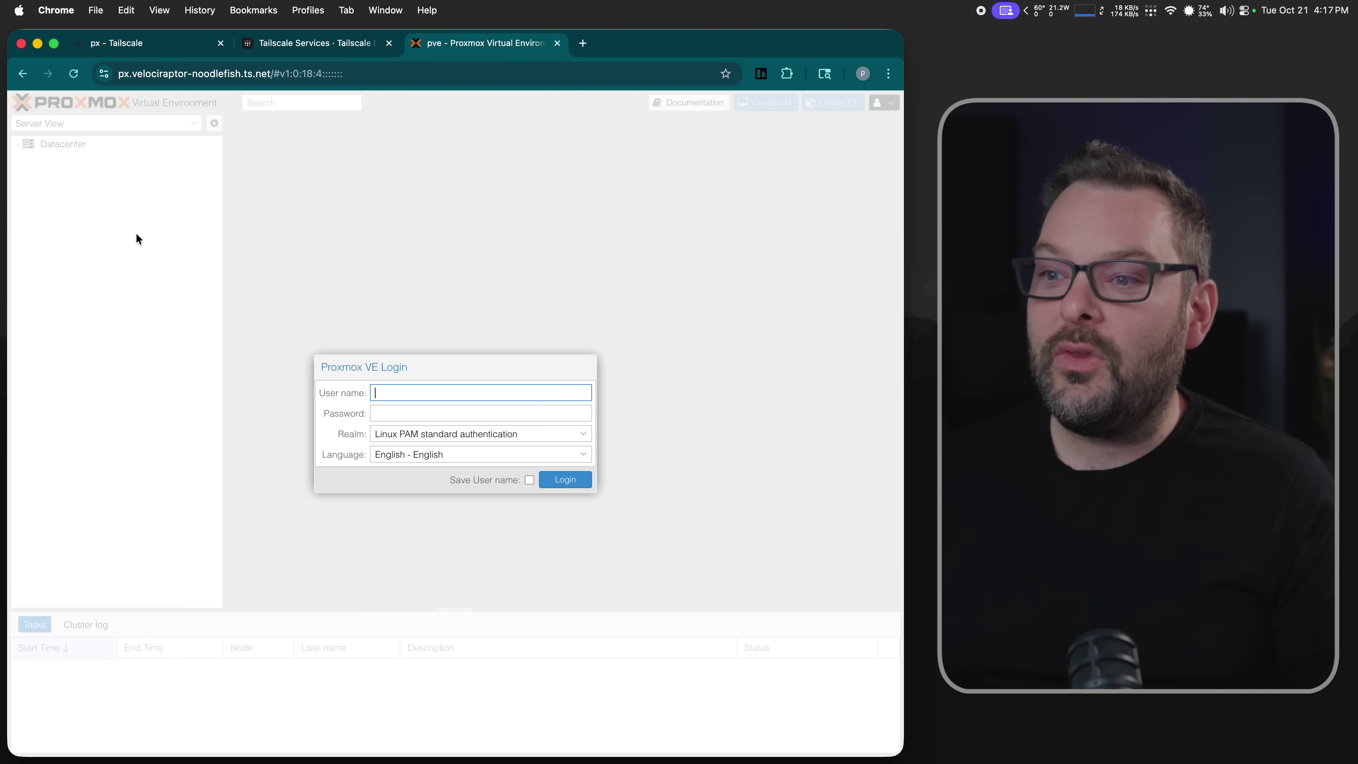
- Sign in to Proxmox VE as root with the account password
{"action": "type", "text": "roo"}
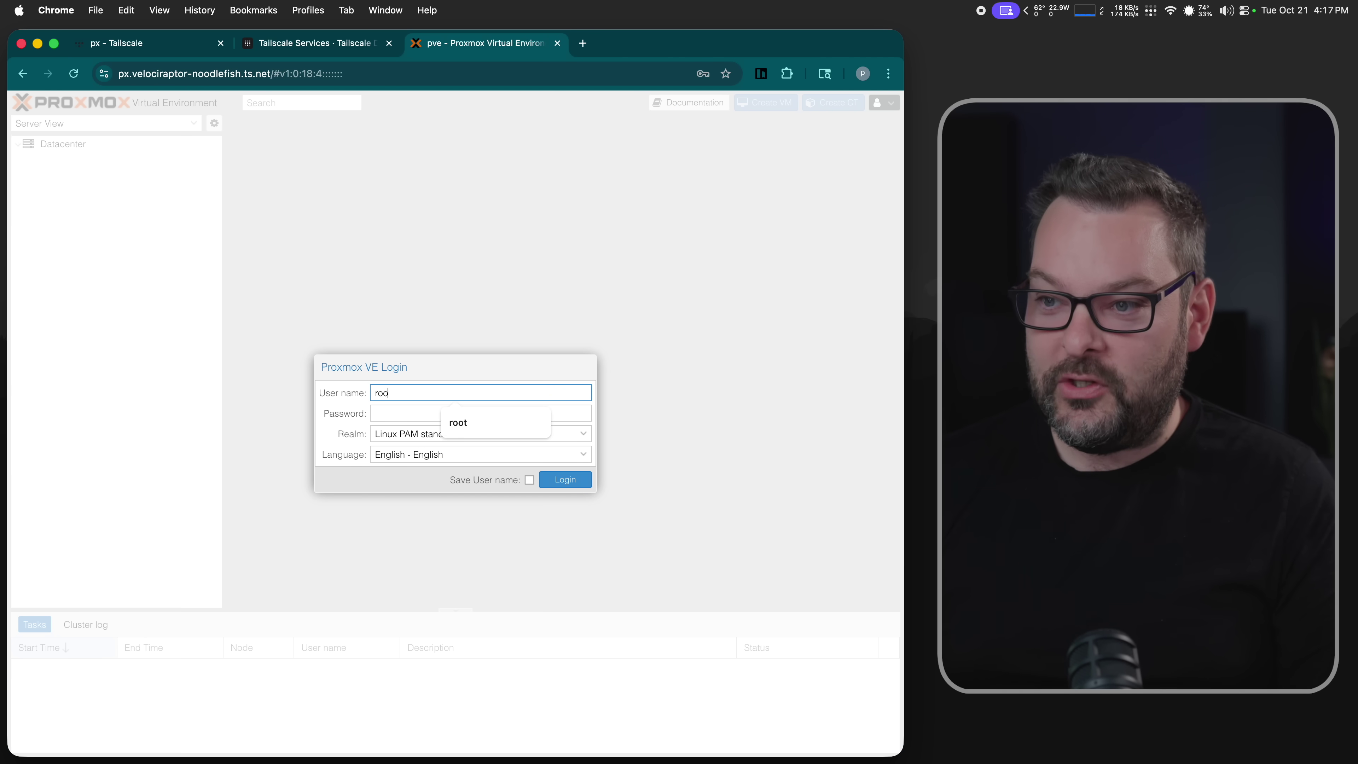
{"action": "type", "text": "t"}
{"action": "key", "text": "Tab"}
{"action": "type", "text": "••••••••"}
{"action": "key", "text": "Return"}
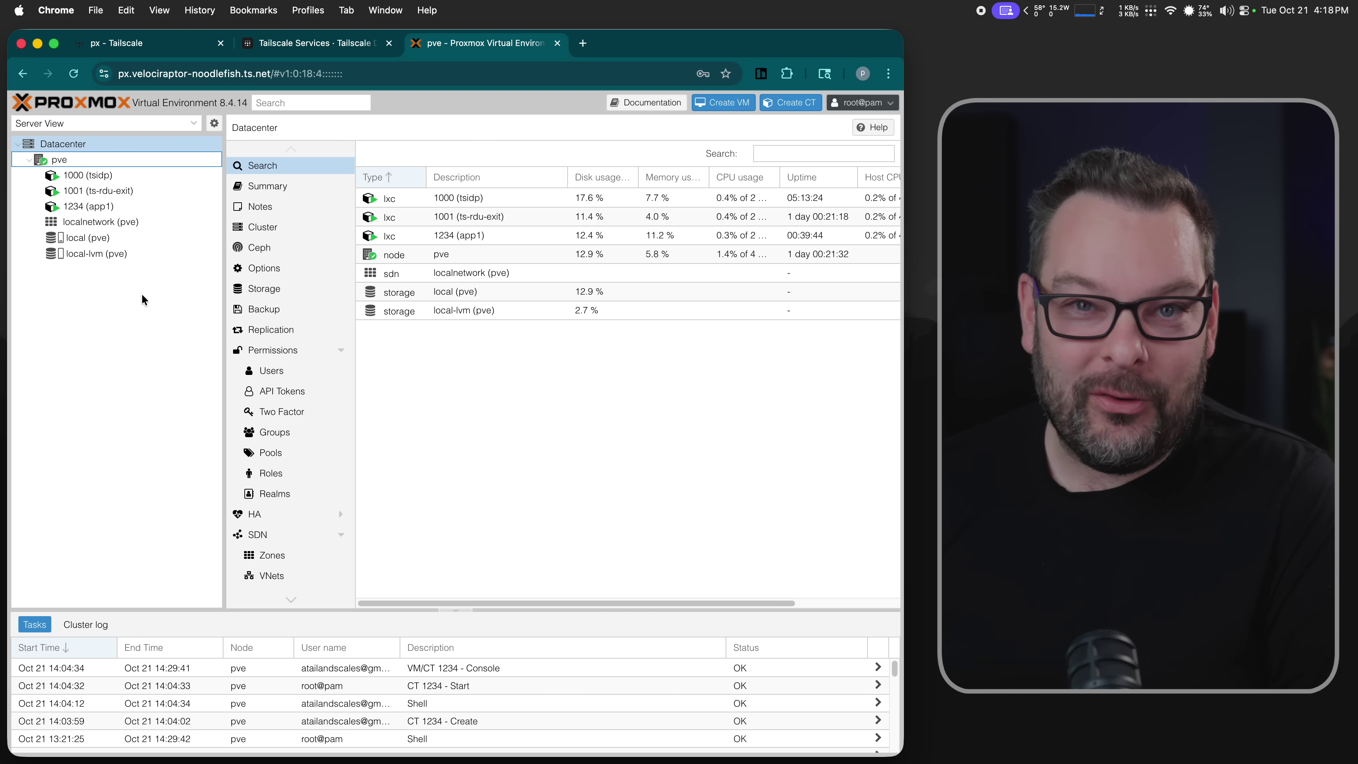
- Open the app service's details (hosts app2 and app1) and copy app1's full domain
{"action": "left_click", "coordinate": [124, 46]}
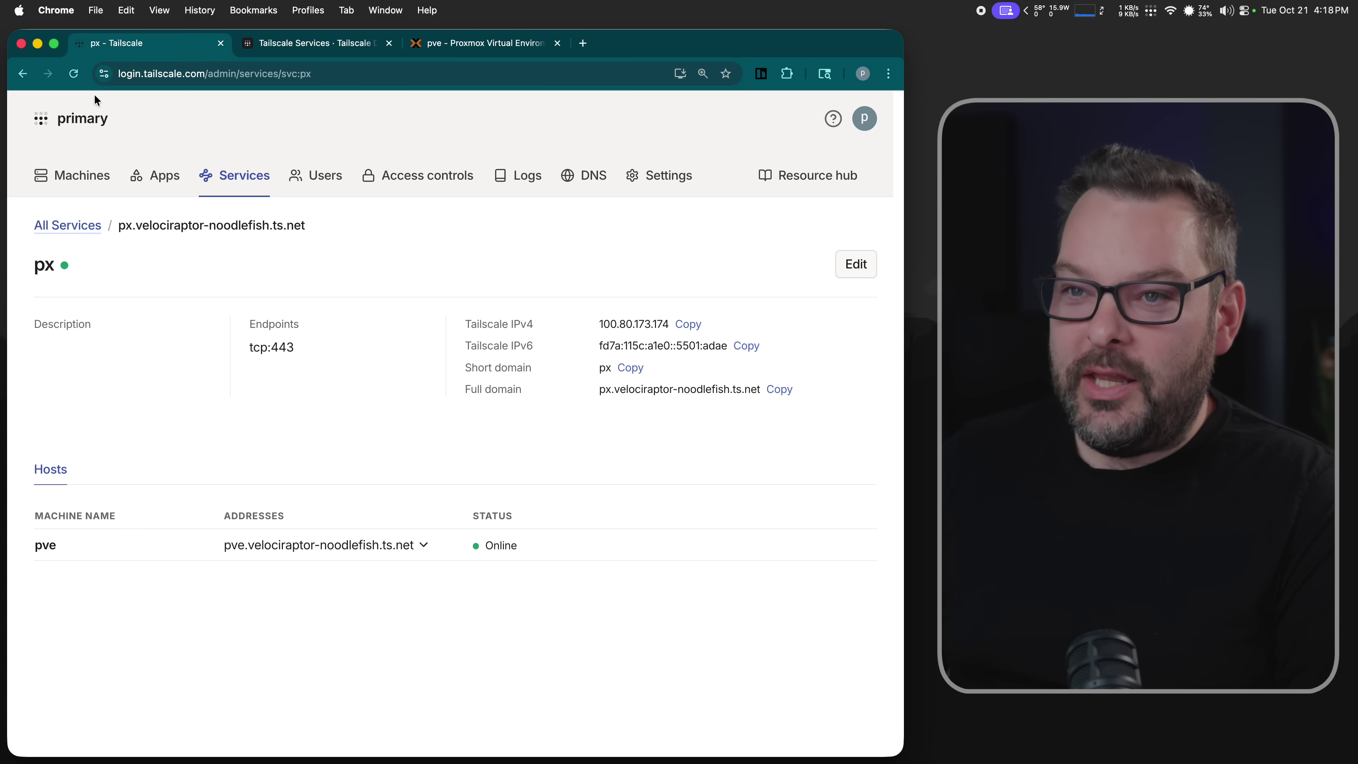
{"action": "left_click", "coordinate": [224, 182]}
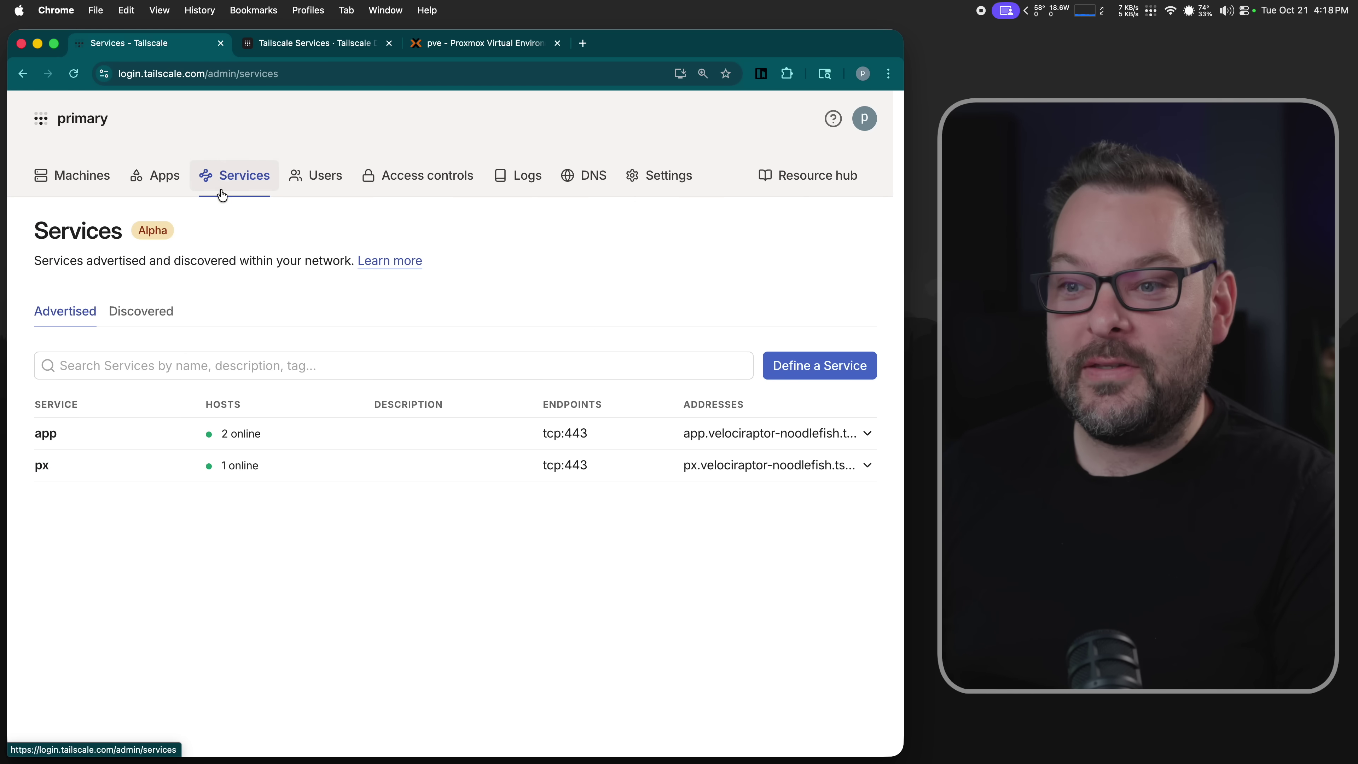
{"action": "left_click", "coordinate": [46, 434]}
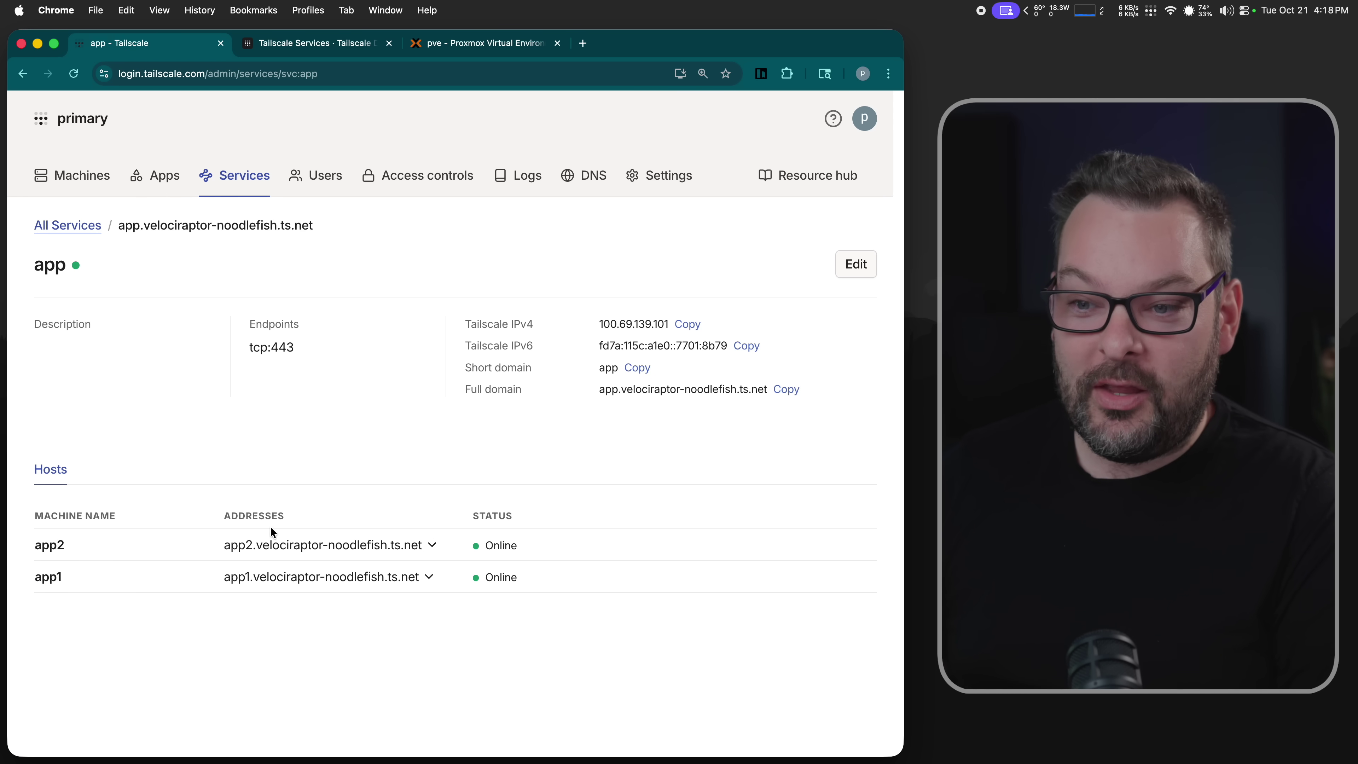
{"action": "left_click", "coordinate": [401, 583]}
{"action": "left_click", "coordinate": [406, 488]}
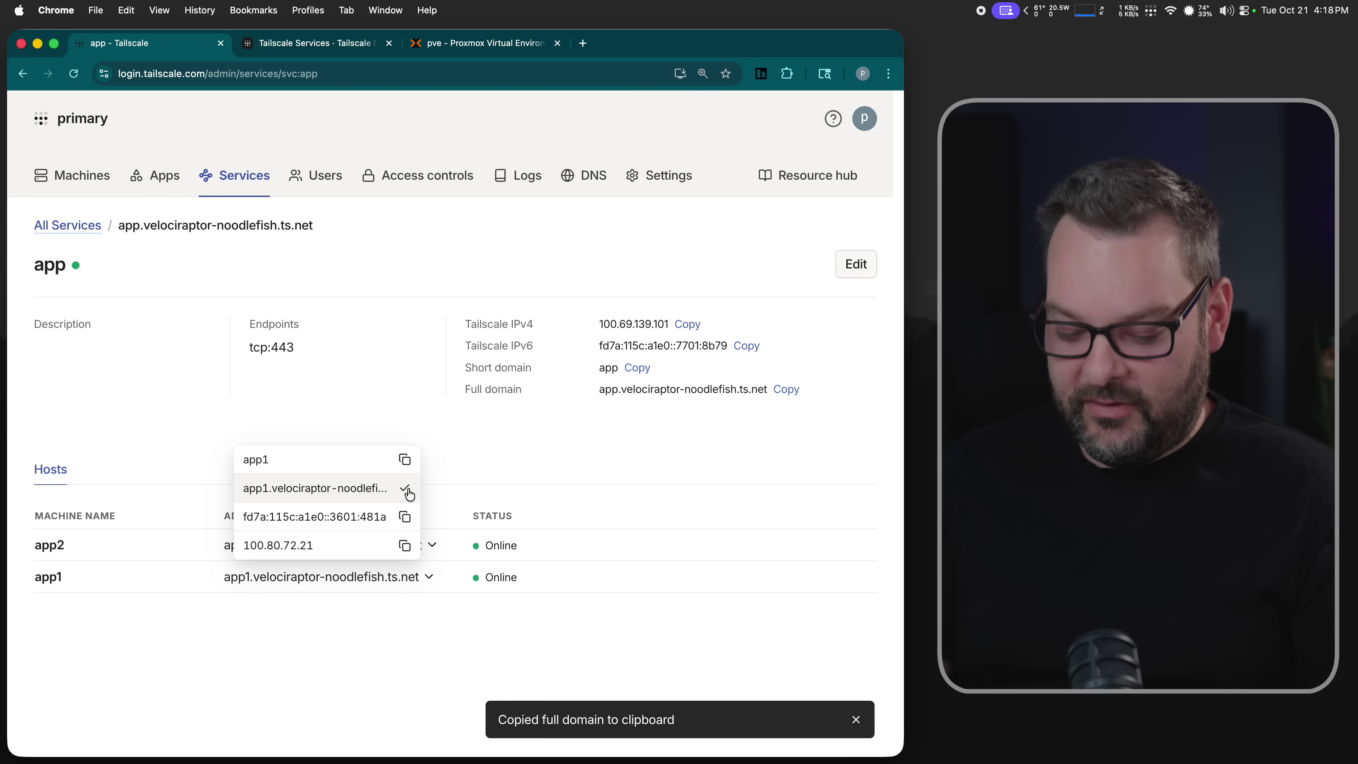
{"action": "key", "text": "super+space"}
- In Ghostty, SSH into app1 and start the Node.js app on port 3000
{"action": "type", "text": "ghost"}
{"action": "key", "text": "Return"}
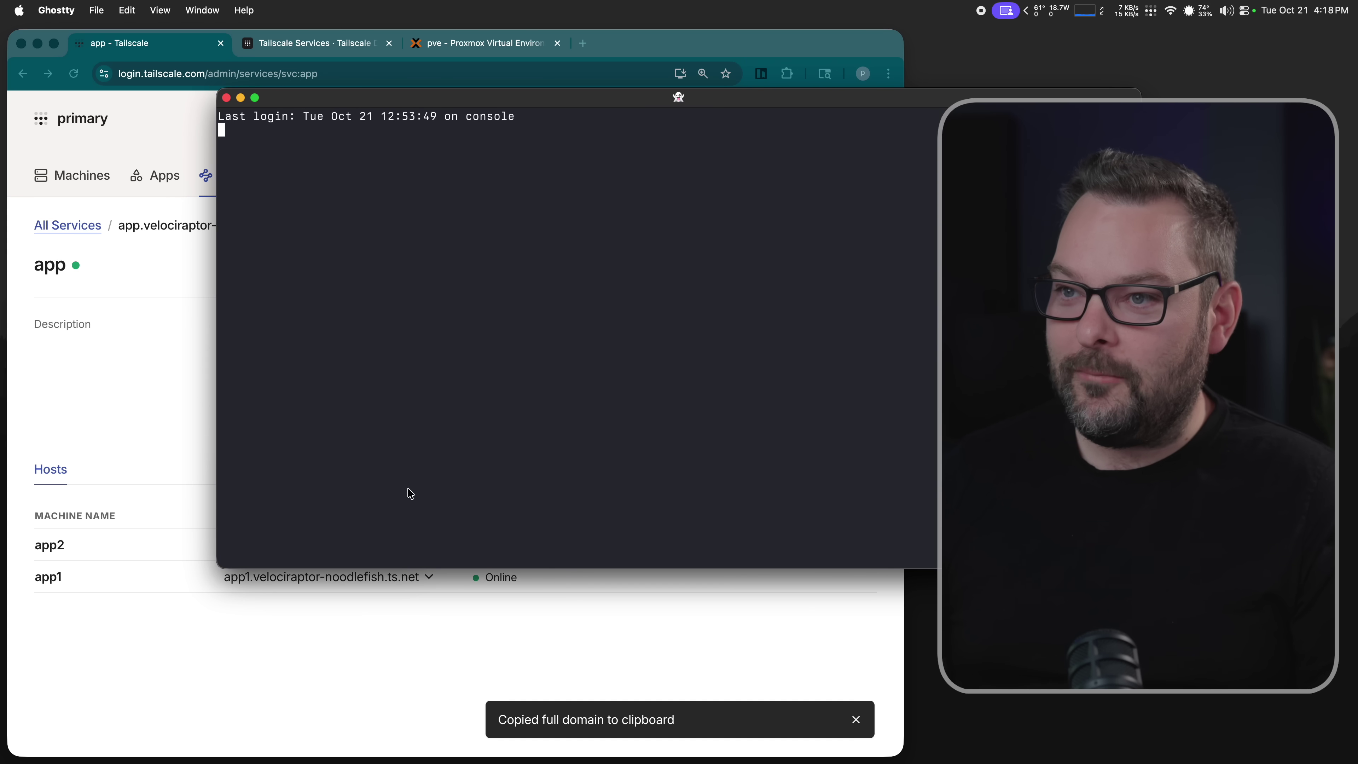
{"action": "type", "text": "ssh app"}
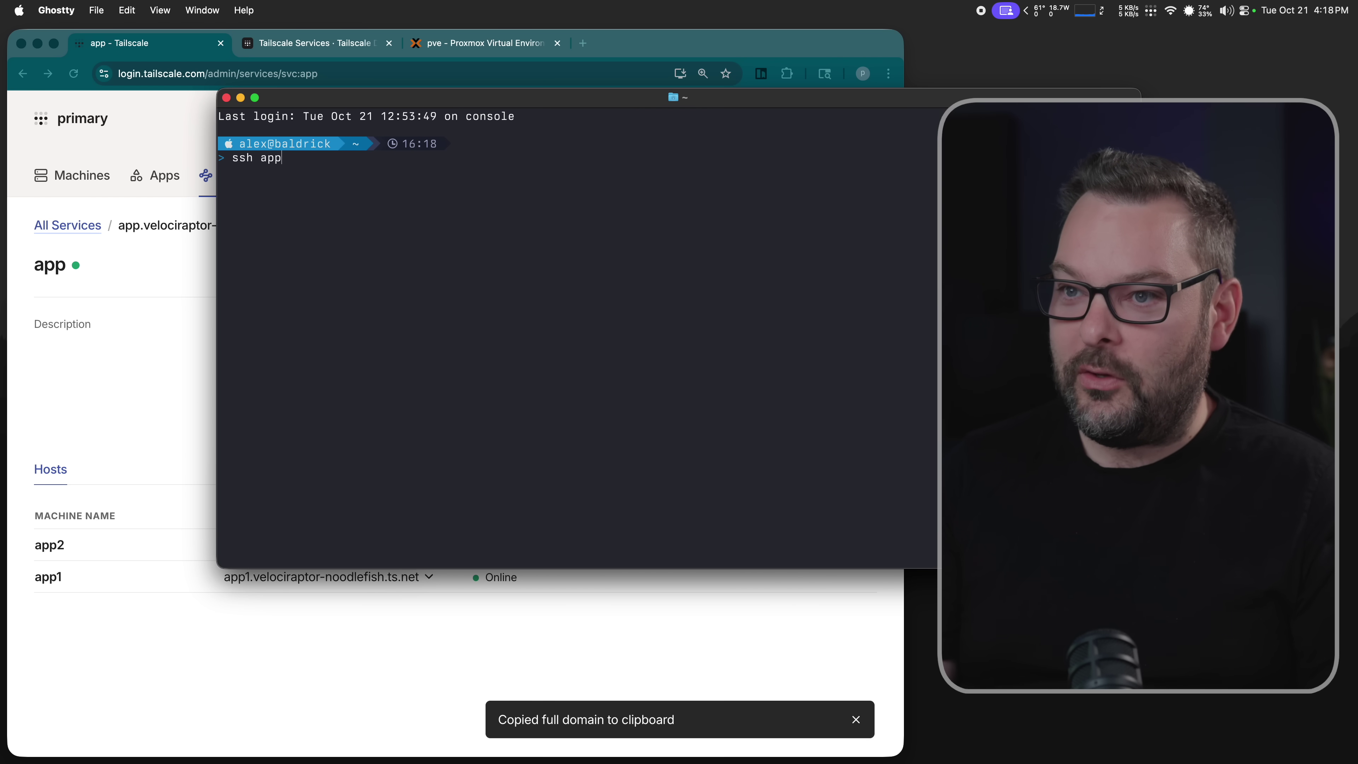
{"action": "type", "text": "1"}
{"action": "key", "text": "Return"}
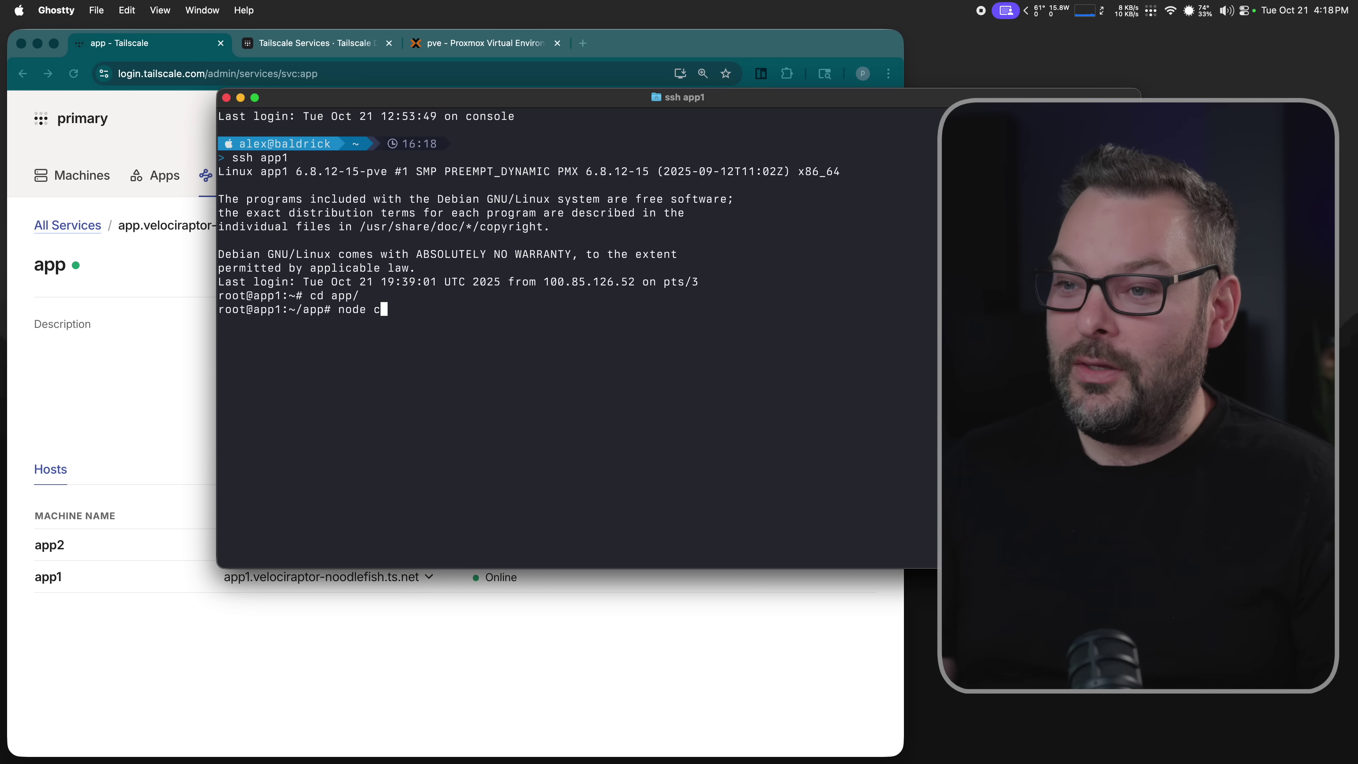
{"action": "key", "text": "Return"}
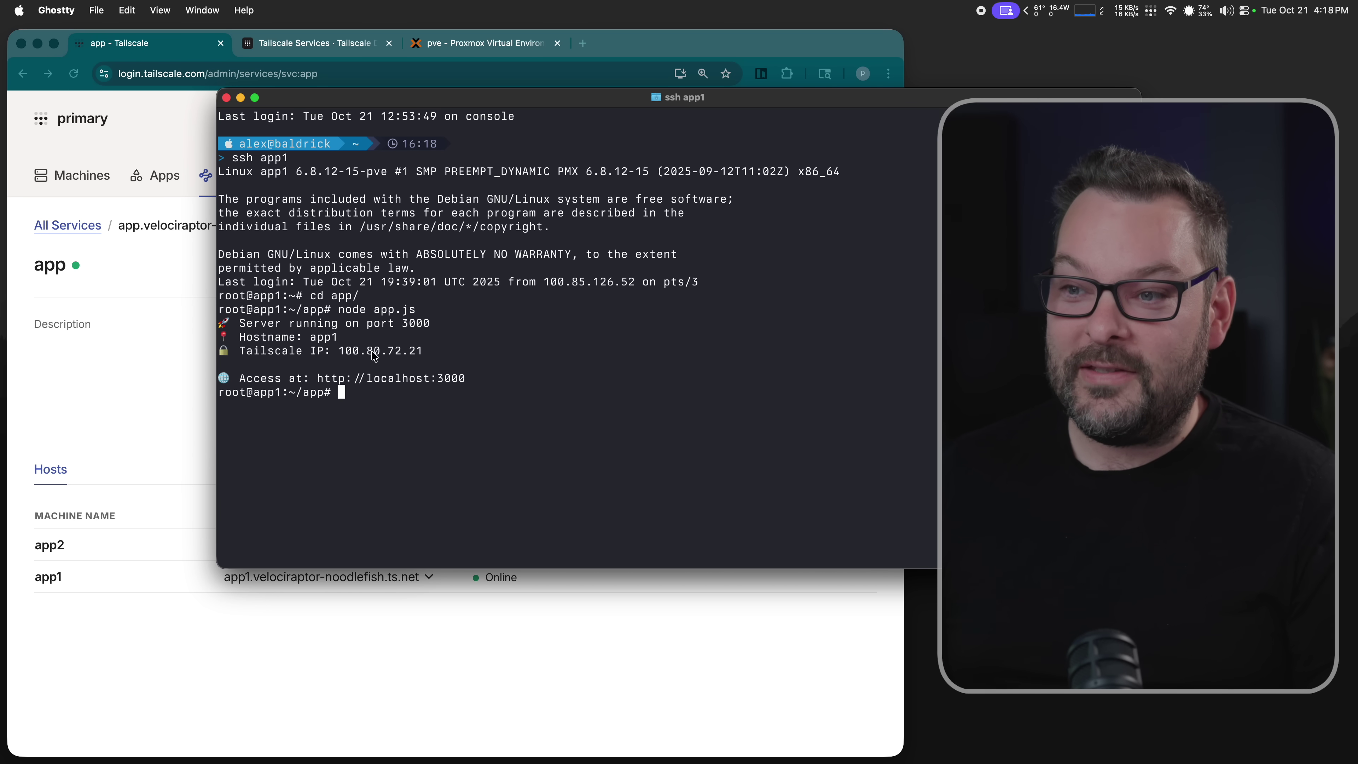
{"action": "left_click", "coordinate": [141, 373]}
{"action": "key", "text": "super+t"}
- Load app1's domain on port 3000, confirm 'Served by app1', and copy the page address
{"action": "key", "text": "super+v"}
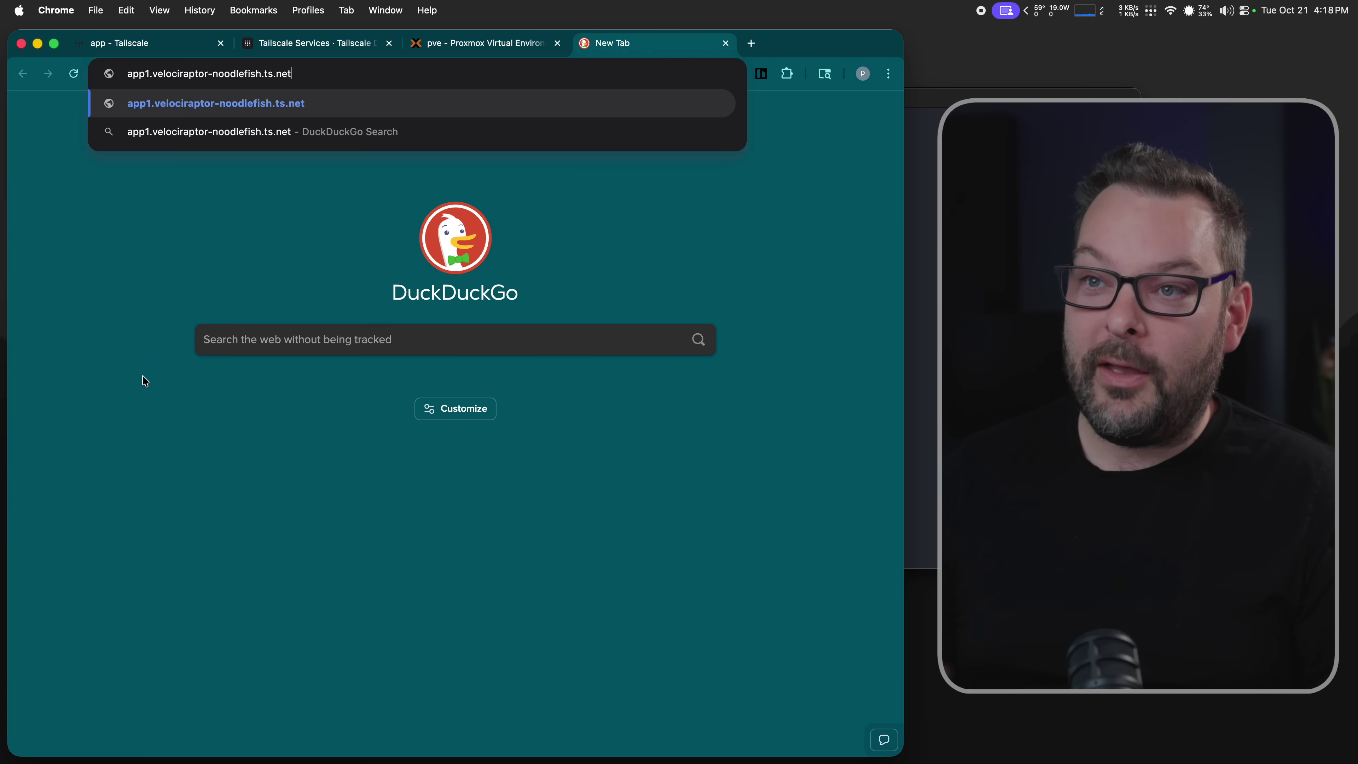
{"action": "key", "text": "Return"}
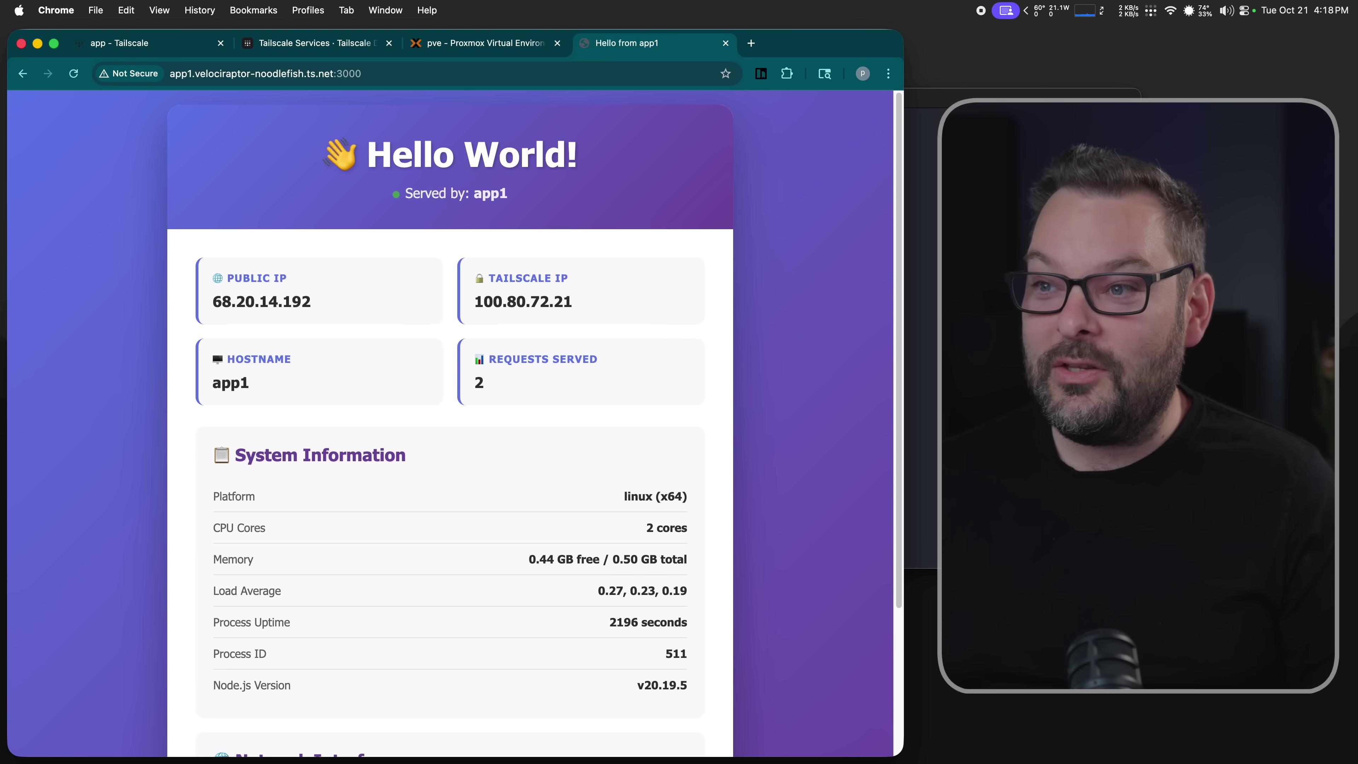
{"action": "double_click", "coordinate": [490, 191]}
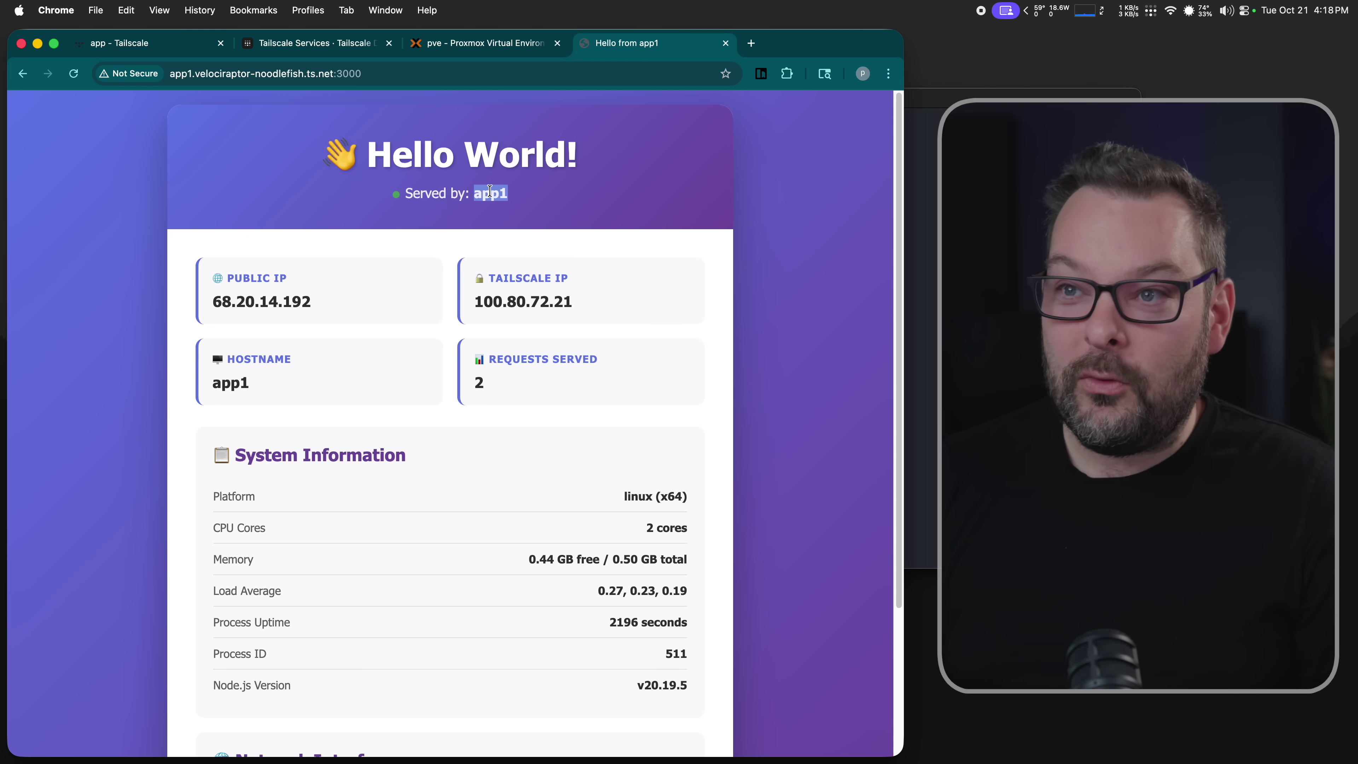
{"action": "left_click", "coordinate": [192, 73]}
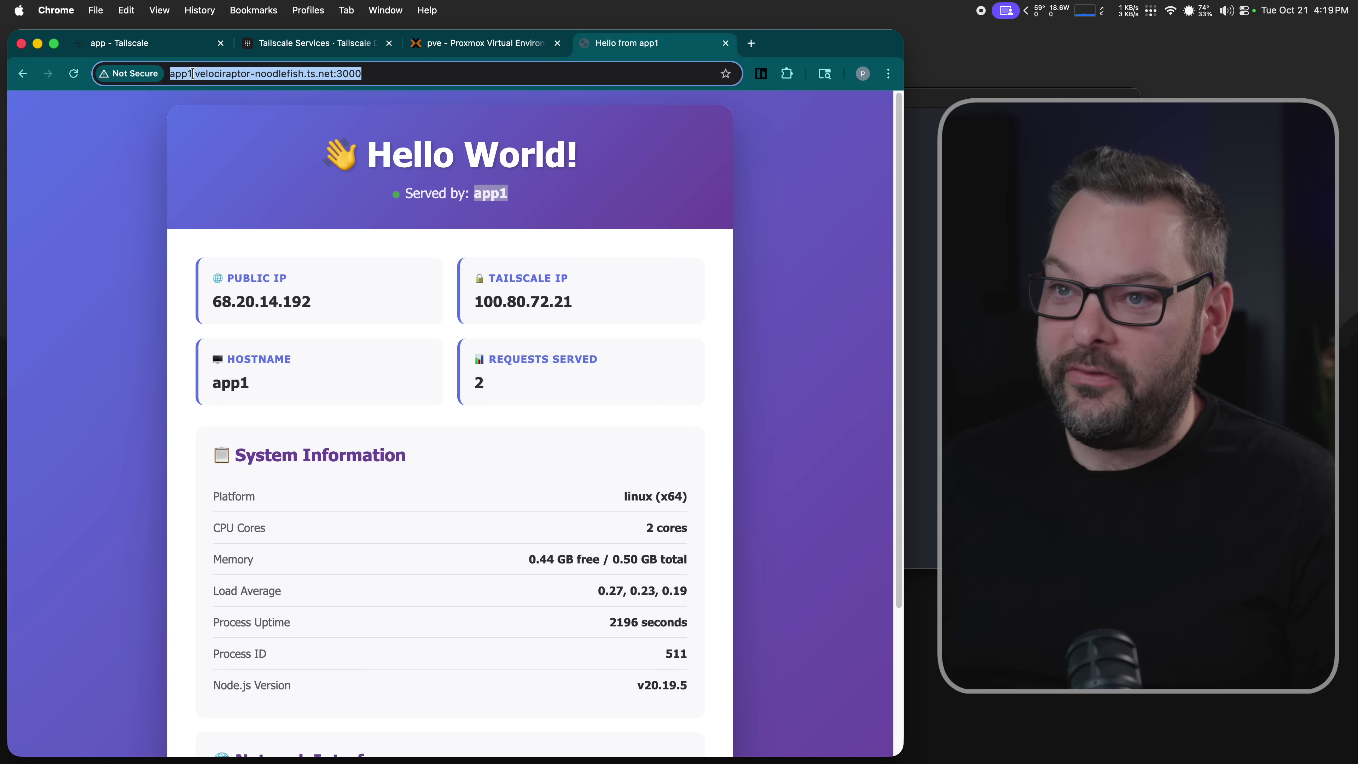
{"action": "key", "text": "super+c"}
{"action": "key", "text": "super+t"}
- Load the same address with app2 instead of app1 and compare both tabs
{"action": "key", "text": "super+v"}
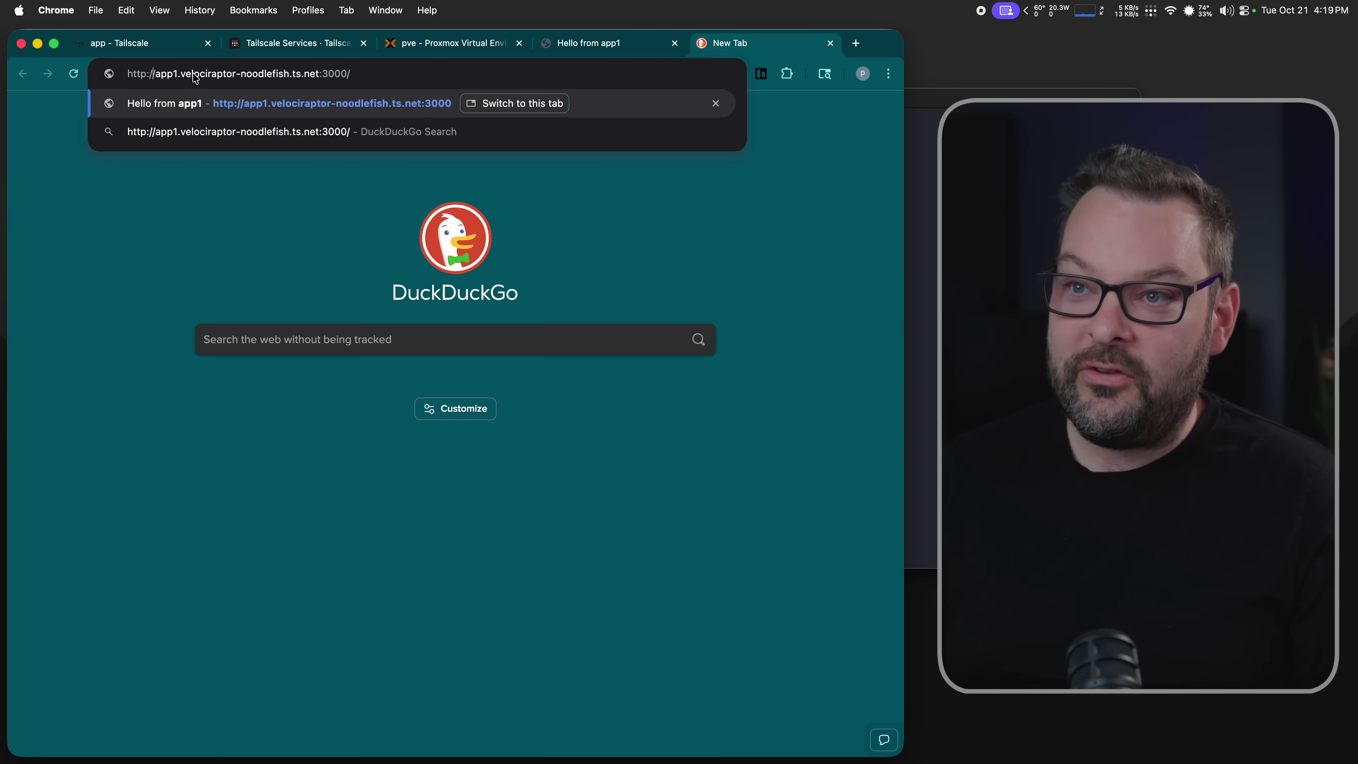
{"action": "key", "text": "Delete"}
{"action": "type", "text": "2"}
{"action": "key", "text": "Return"}
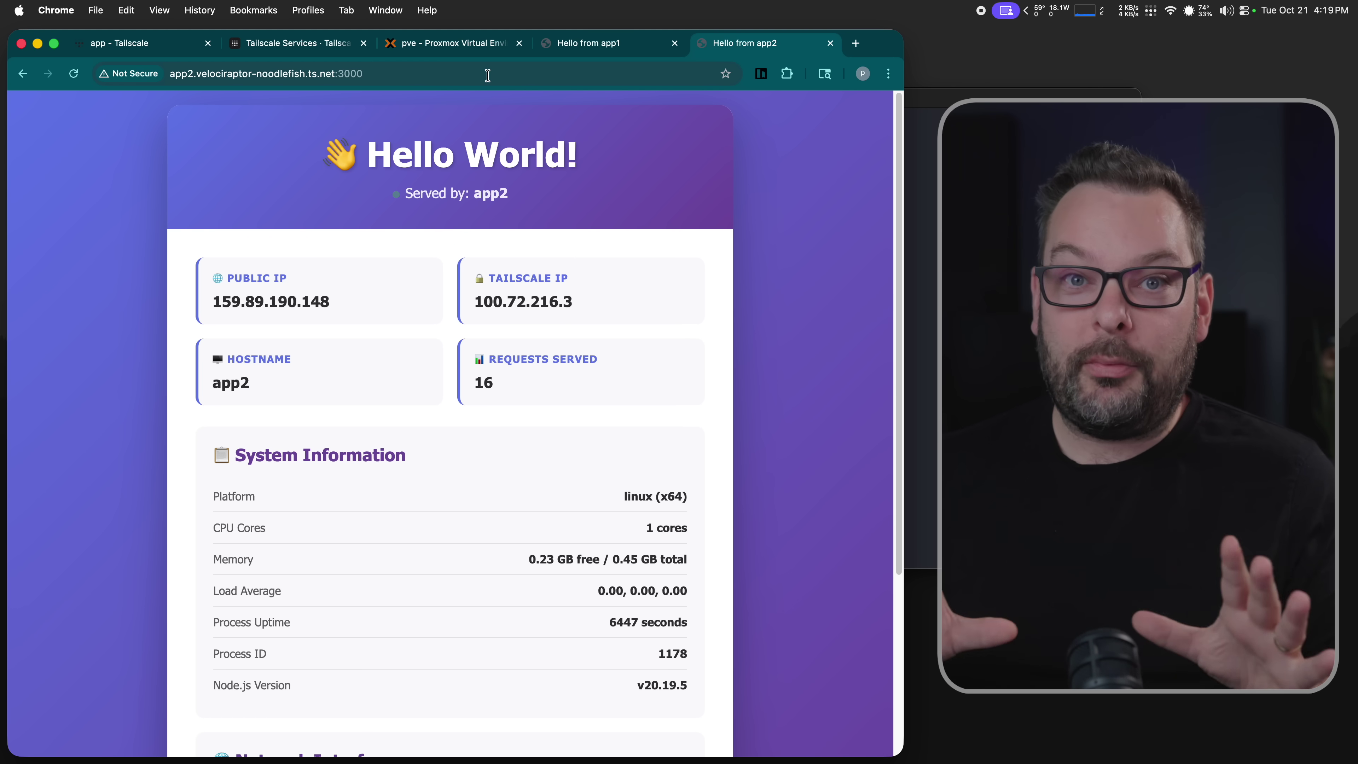
{"action": "left_click", "coordinate": [487, 74]}
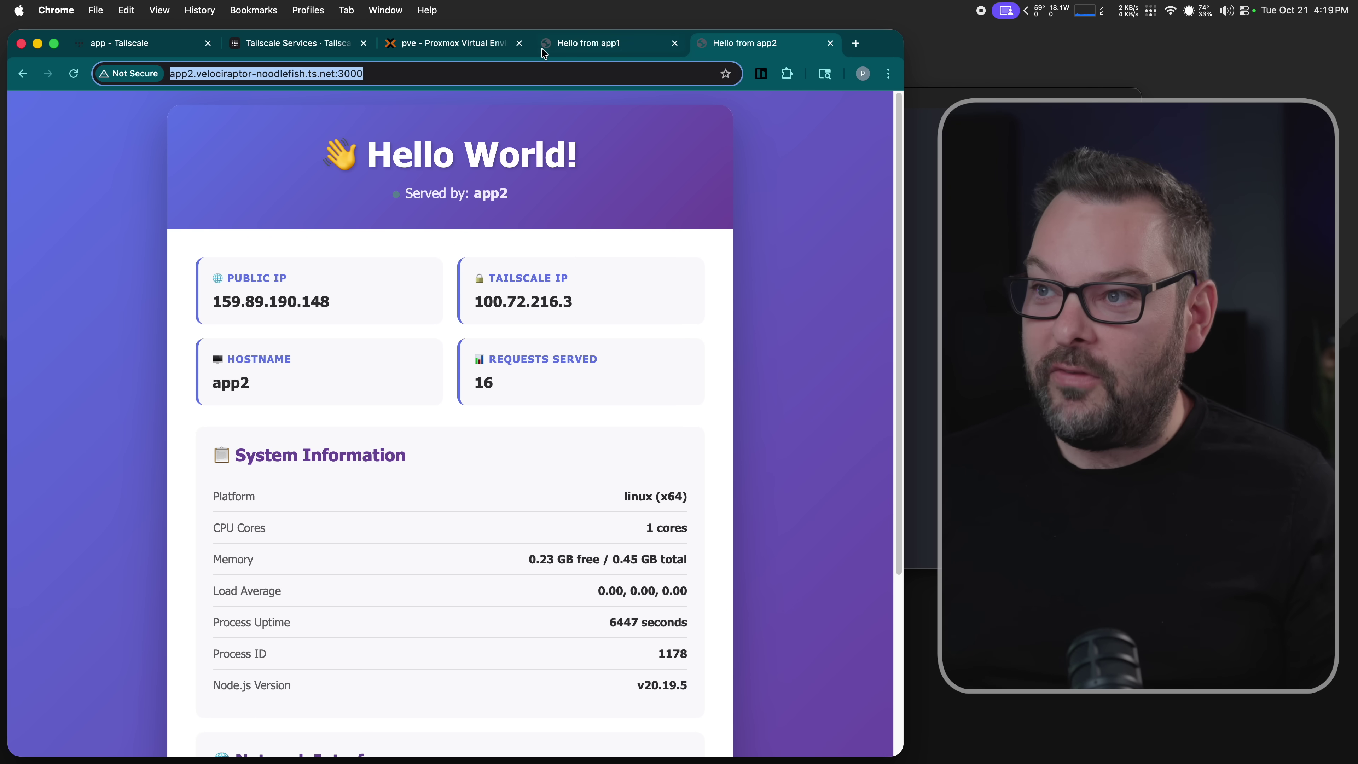
{"action": "left_click", "coordinate": [567, 47]}
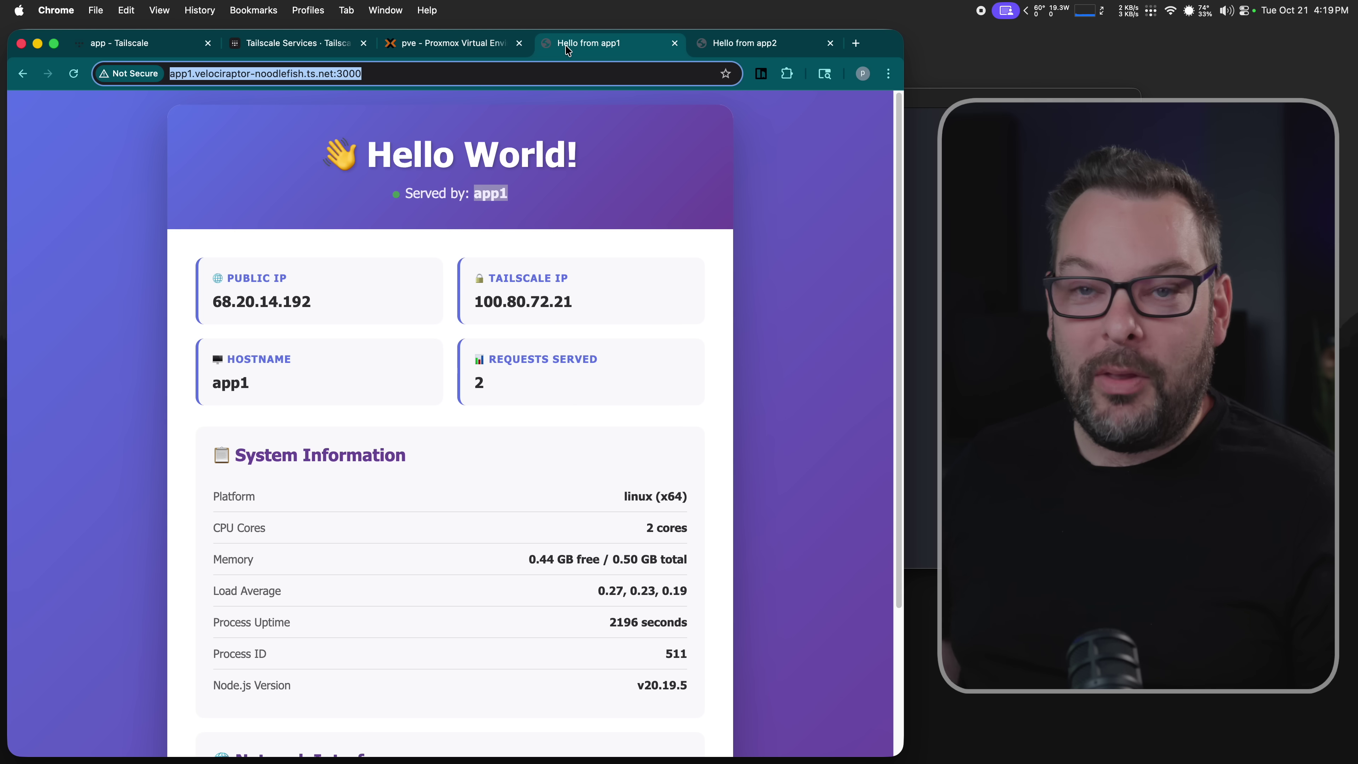
{"action": "left_click", "coordinate": [739, 43]}
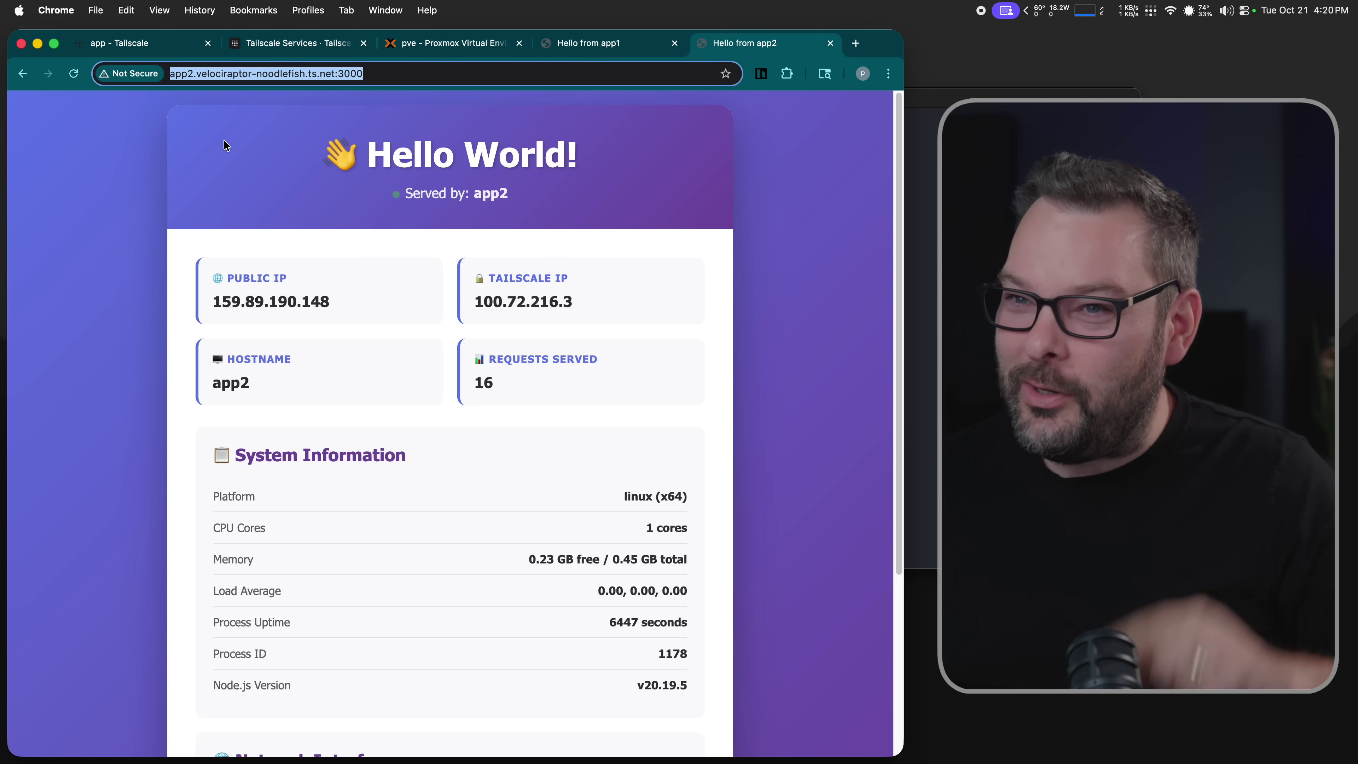
- Copy the app service's domain from Tailscale and load it in a new tab
{"action": "left_click", "coordinate": [132, 42]}
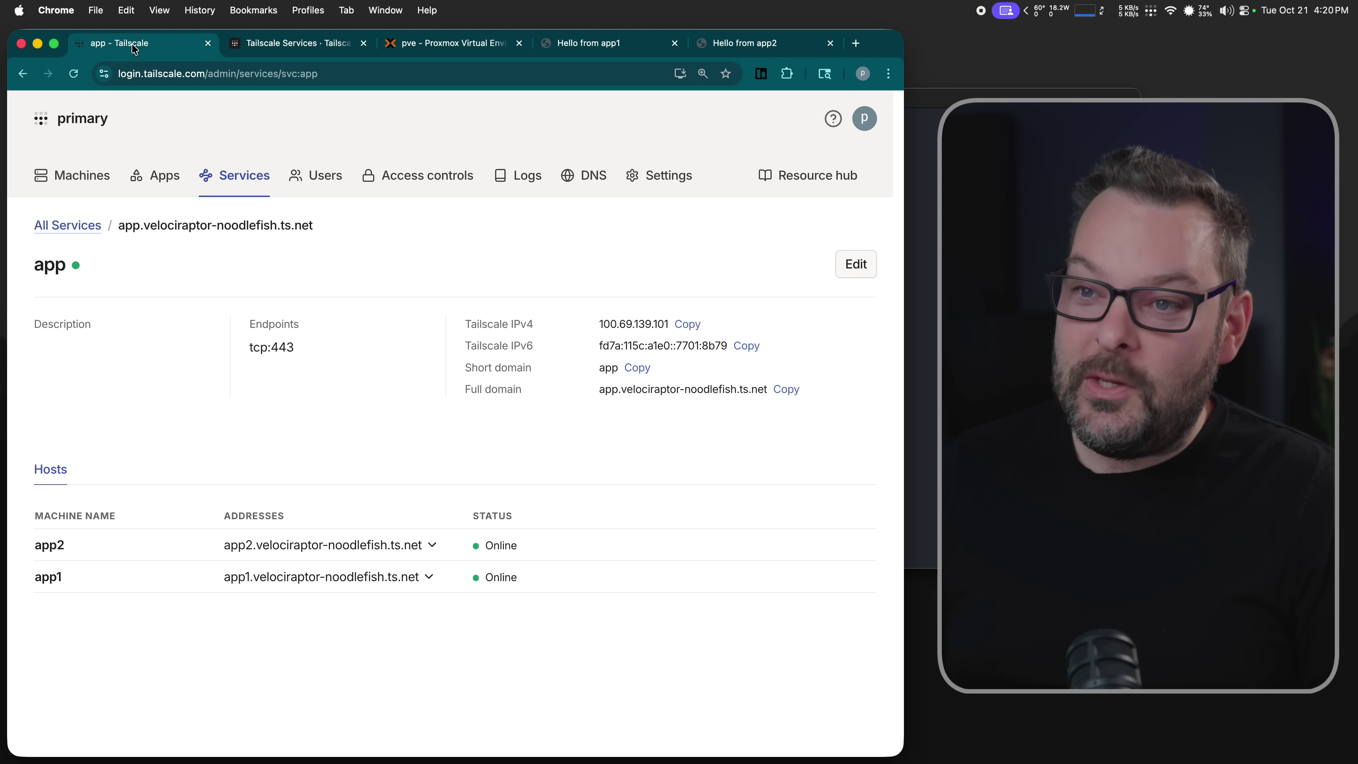
{"action": "left_click_drag", "start_coordinate": [322, 231], "coordinate": [119, 225]}
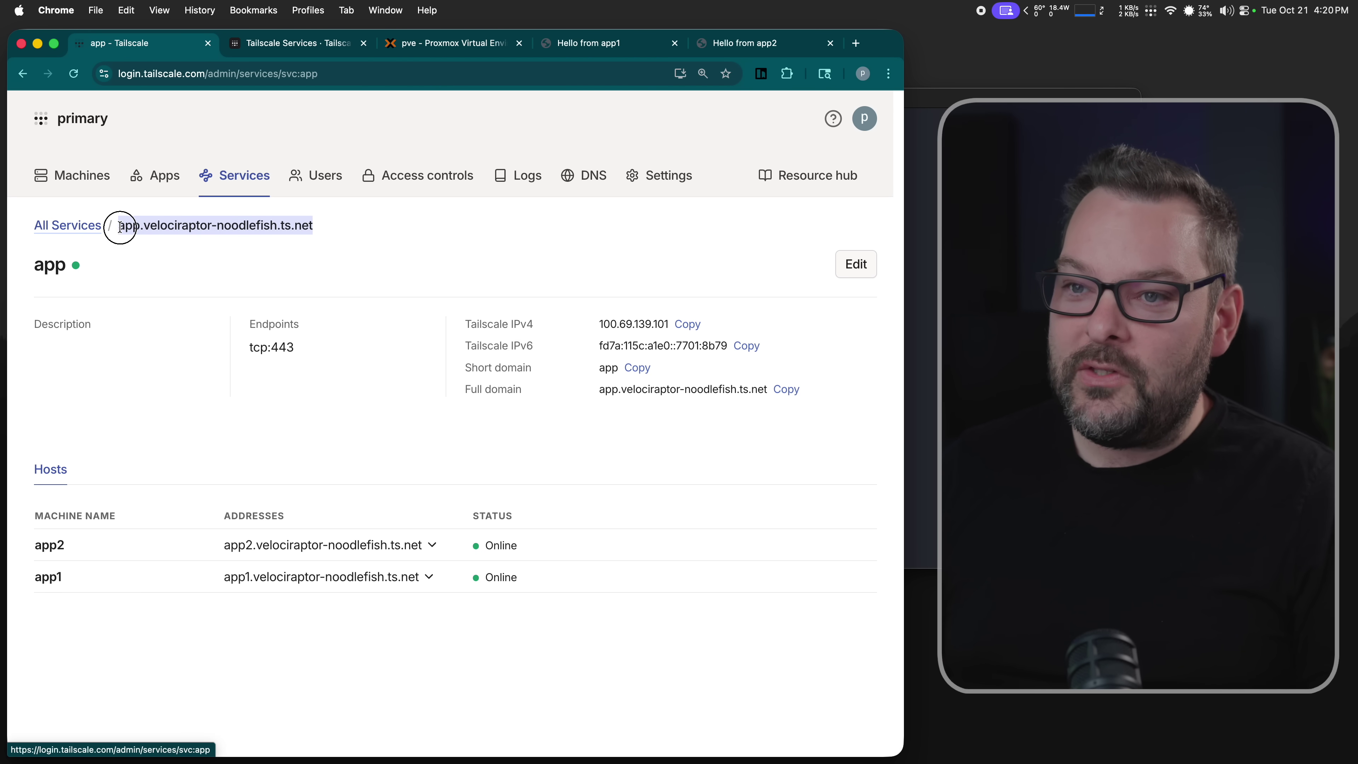
{"action": "key", "text": "super+c"}
{"action": "key", "text": "super+t"}
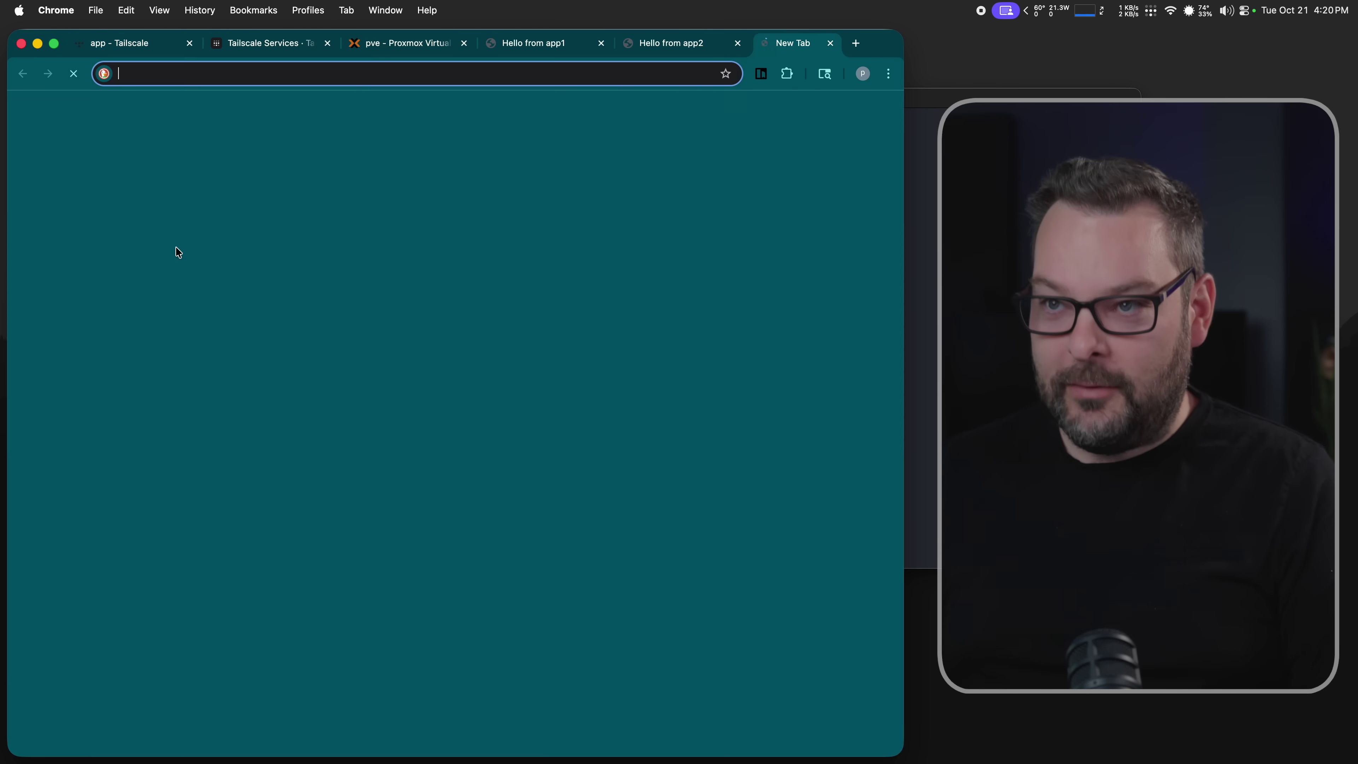
{"action": "key", "text": "super+v"}
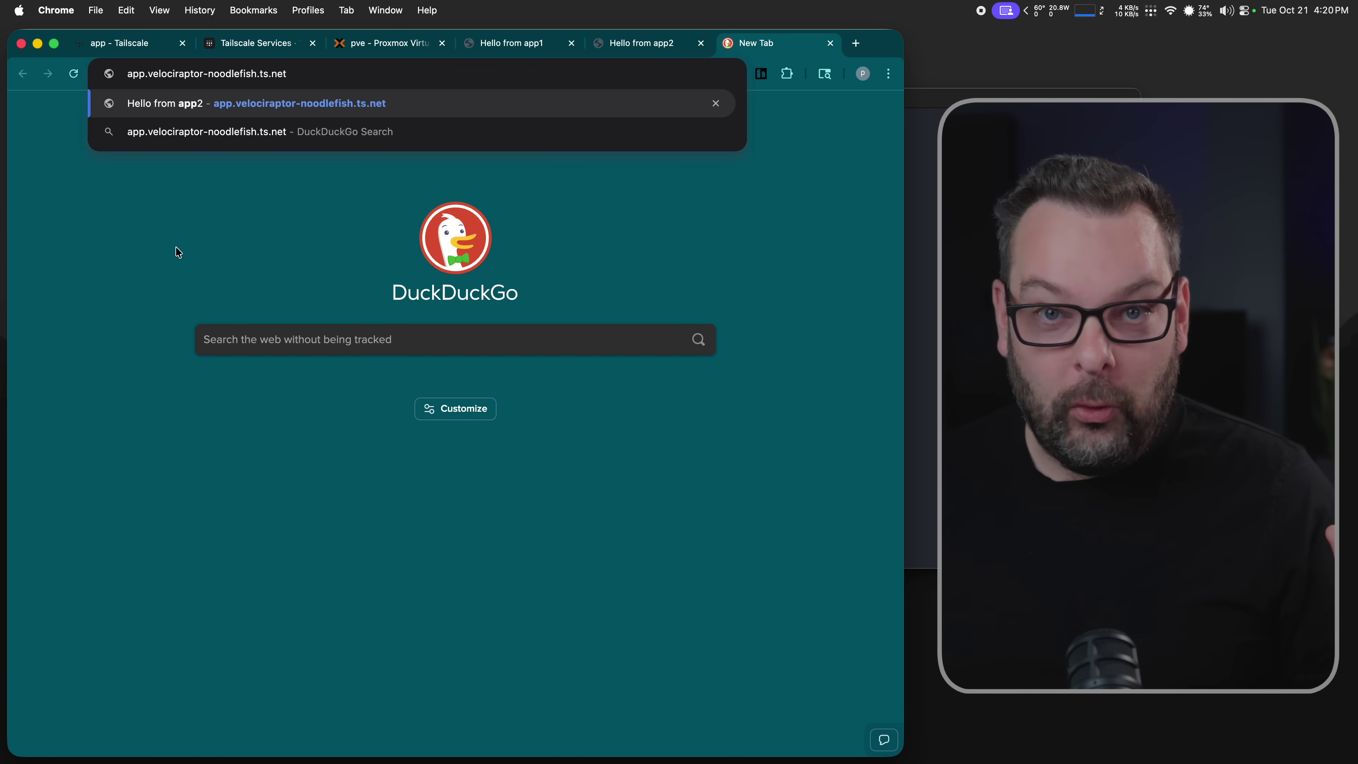
{"action": "key", "text": "Return"}
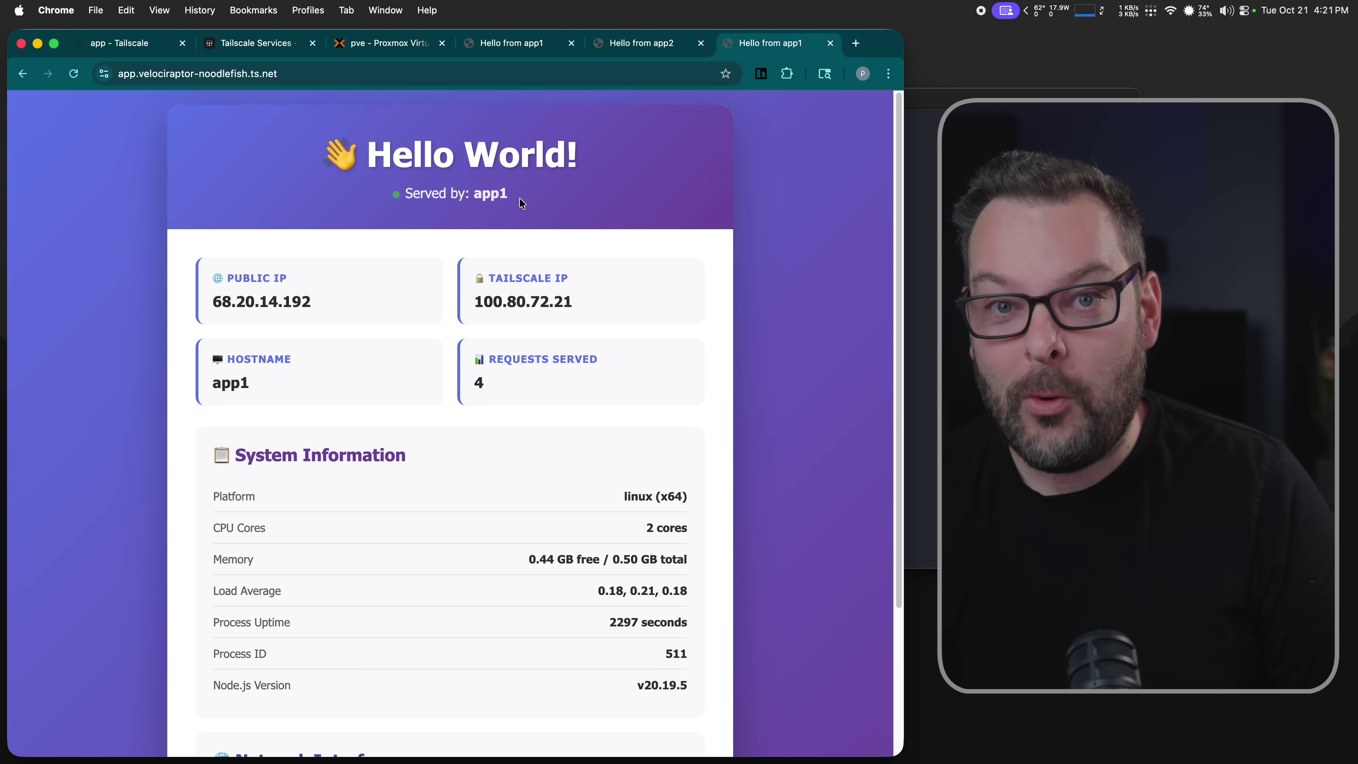
- Reload the service address repeatedly to confirm every request is served by app1
{"action": "key", "text": "super+r"}
{"action": "key", "text": "super+r"}
{"action": "key", "text": "super+r"}
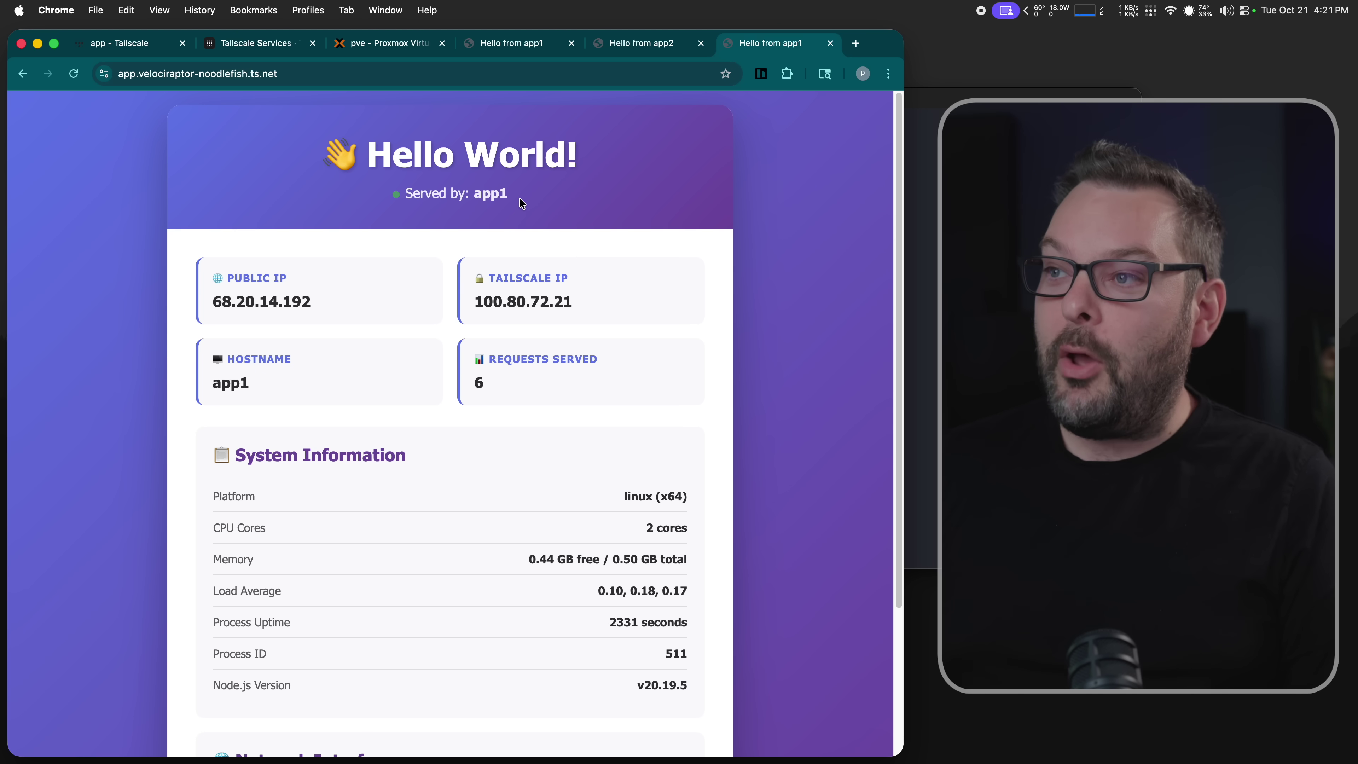
{"action": "key", "text": "super+r"}
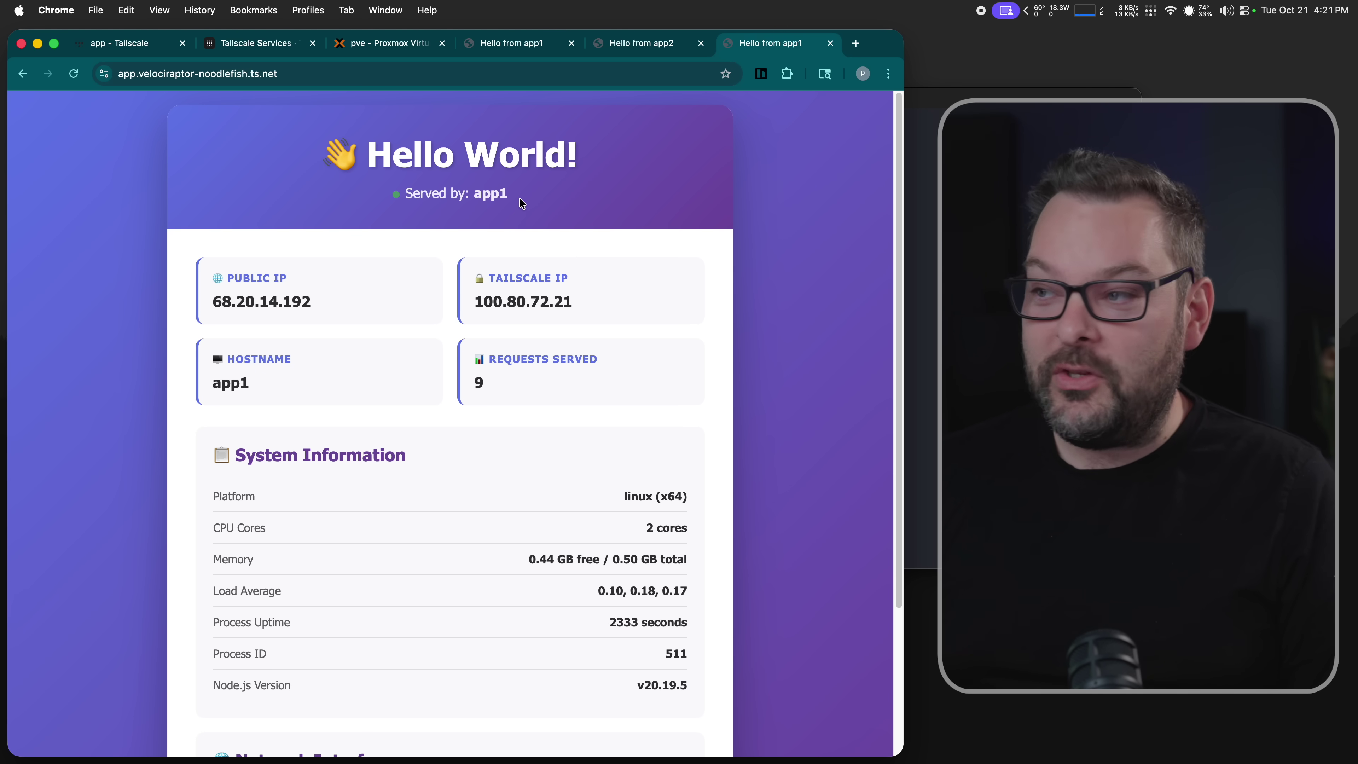
{"action": "key", "text": "super+Tab"}
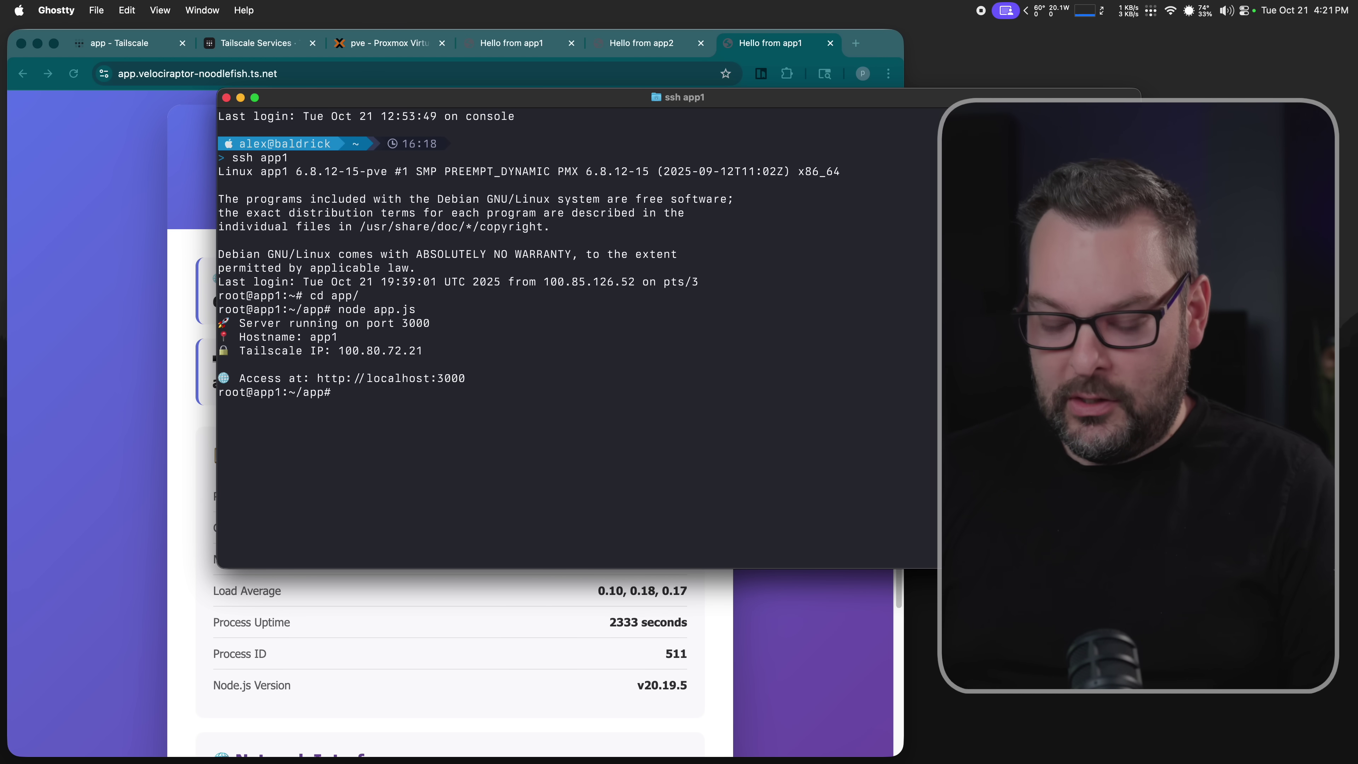
{"action": "key", "text": "ctrl+r"}
- Run 'tailscale serve drain svc:app' on app1 and confirm the page is now served by app2
{"action": "type", "text": "drain"}
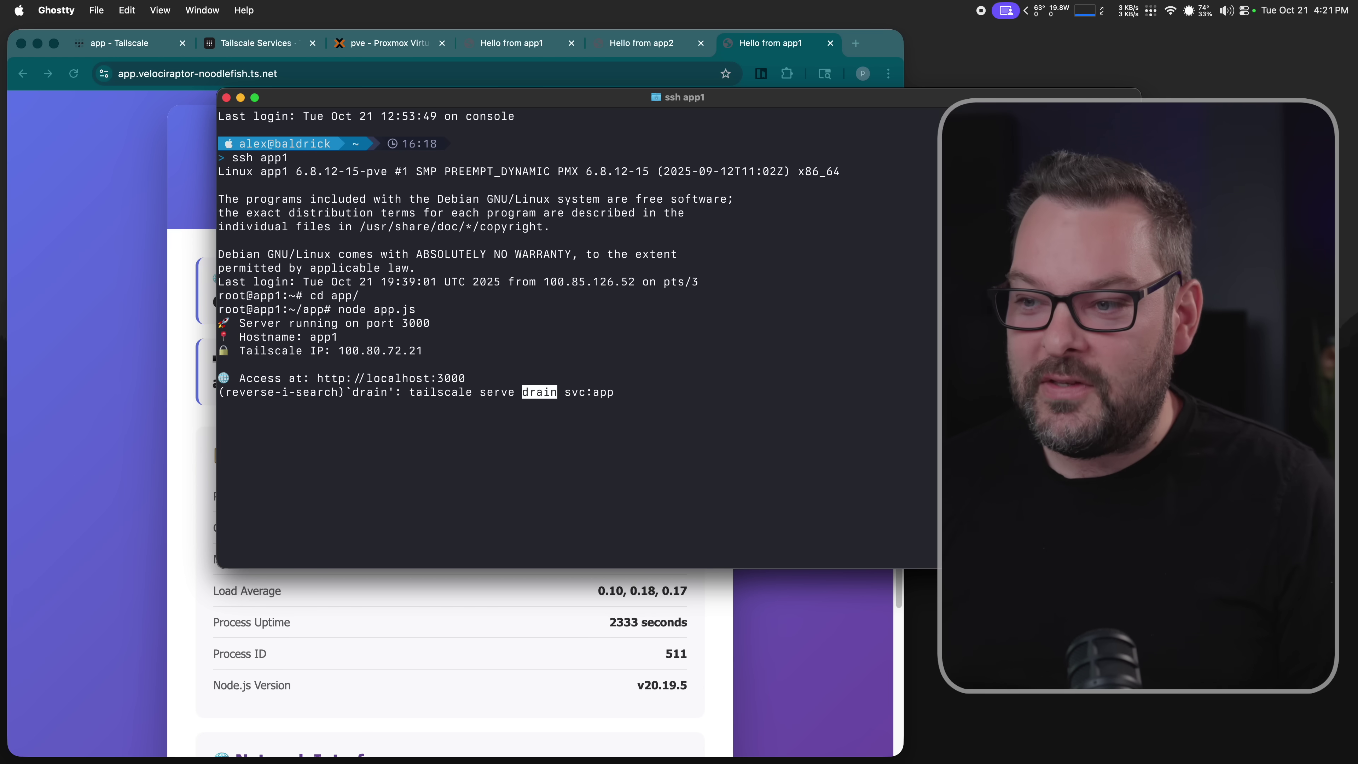
{"action": "key", "text": "Return"}
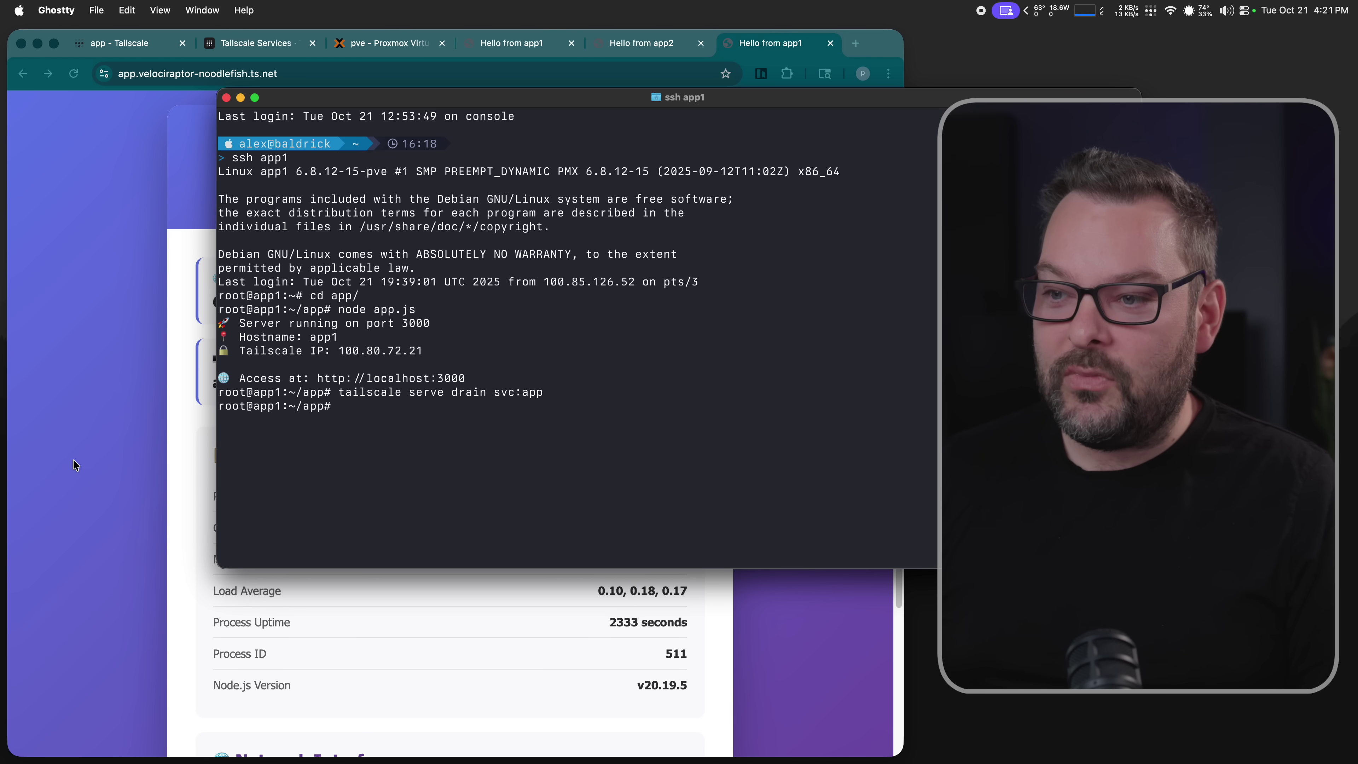
{"action": "left_click", "coordinate": [91, 467]}
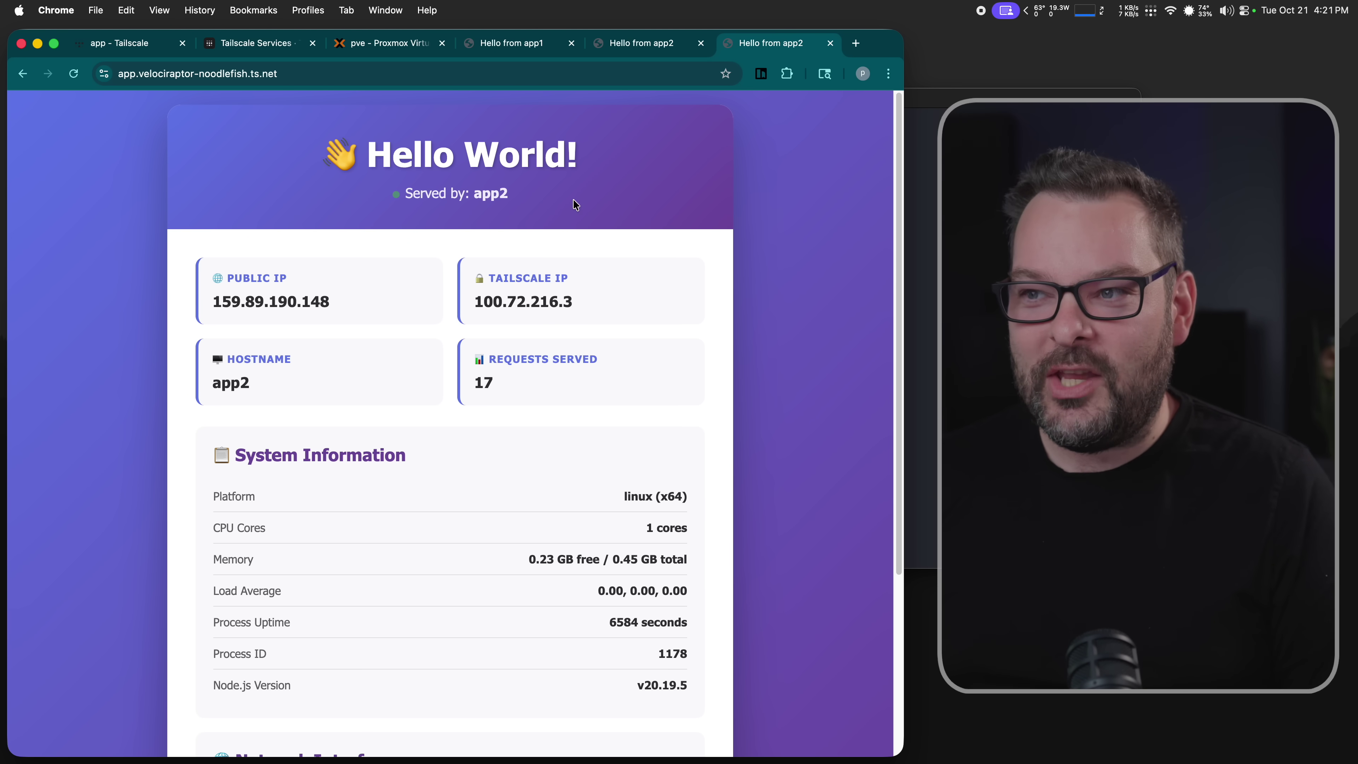
{"action": "double_click", "coordinate": [493, 194]}
{"action": "left_click", "coordinate": [686, 217]}
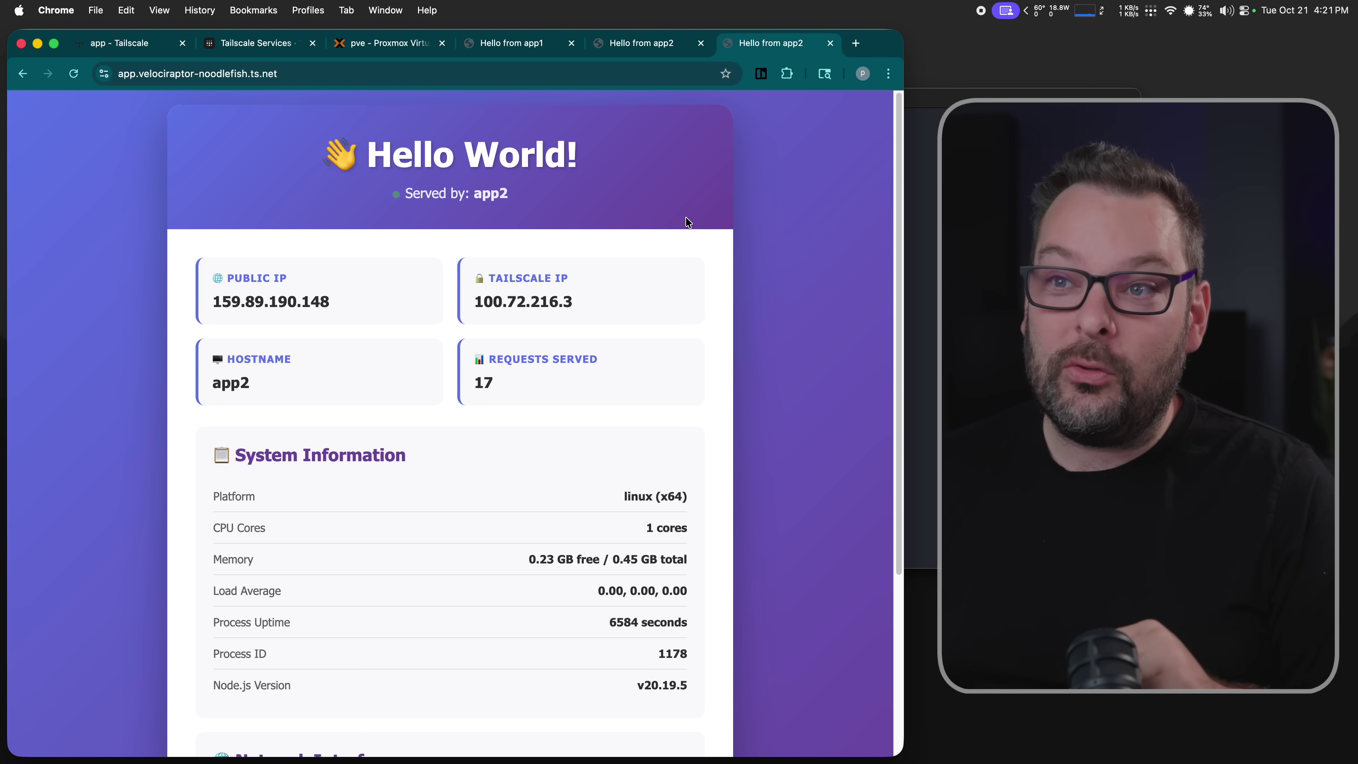
{"action": "left_click", "coordinate": [374, 73]}
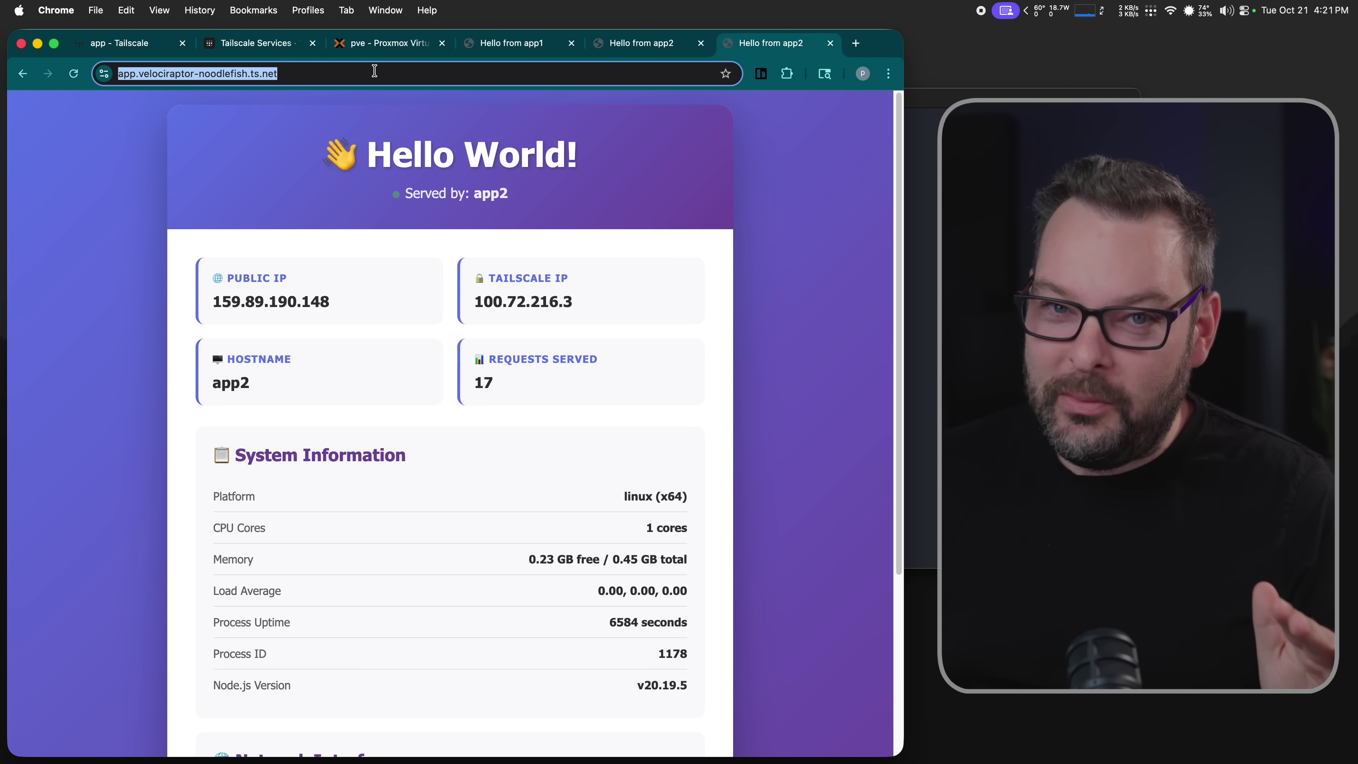
- Run 'tailscale serve advertise svc:app' on app1, then reload the app page
{"action": "key", "text": "super+Tab"}
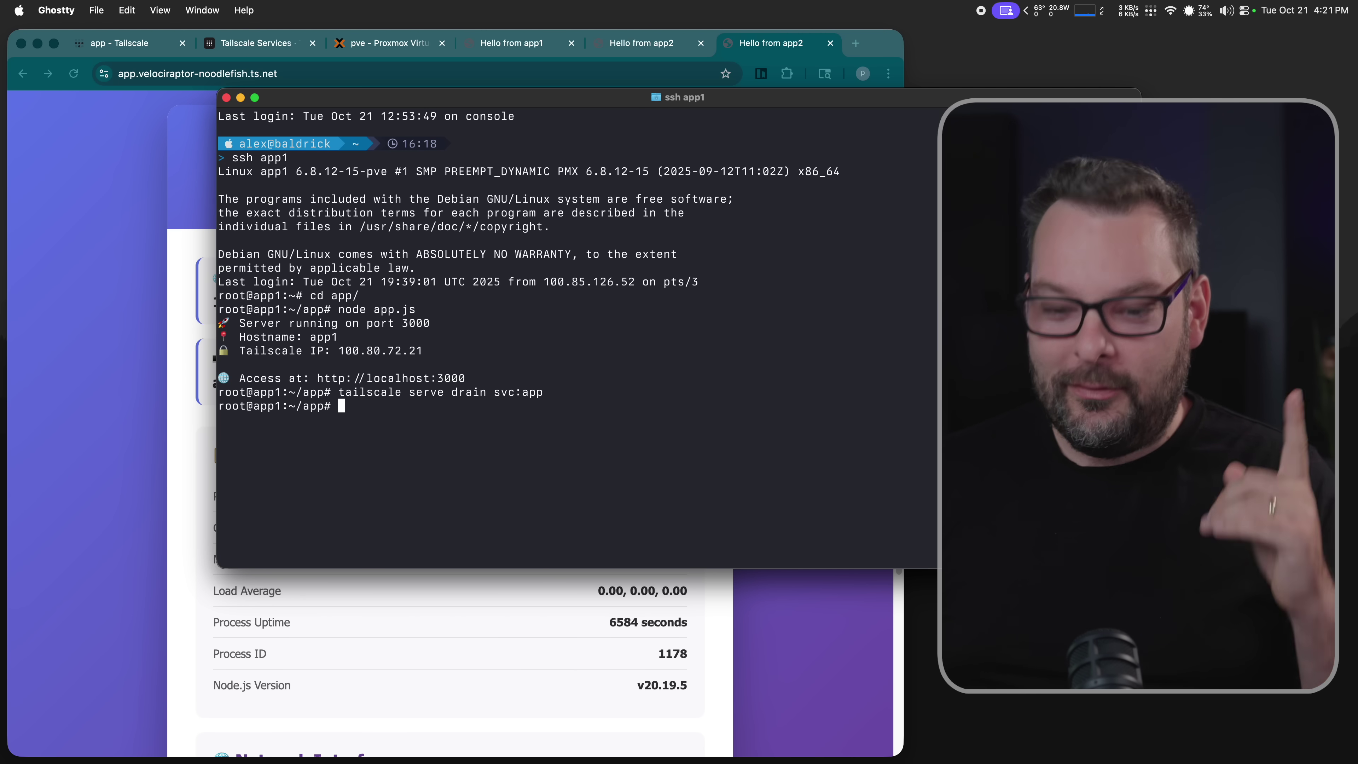
{"action": "key", "text": "ctrl+r"}
{"action": "type", "text": "adv"}
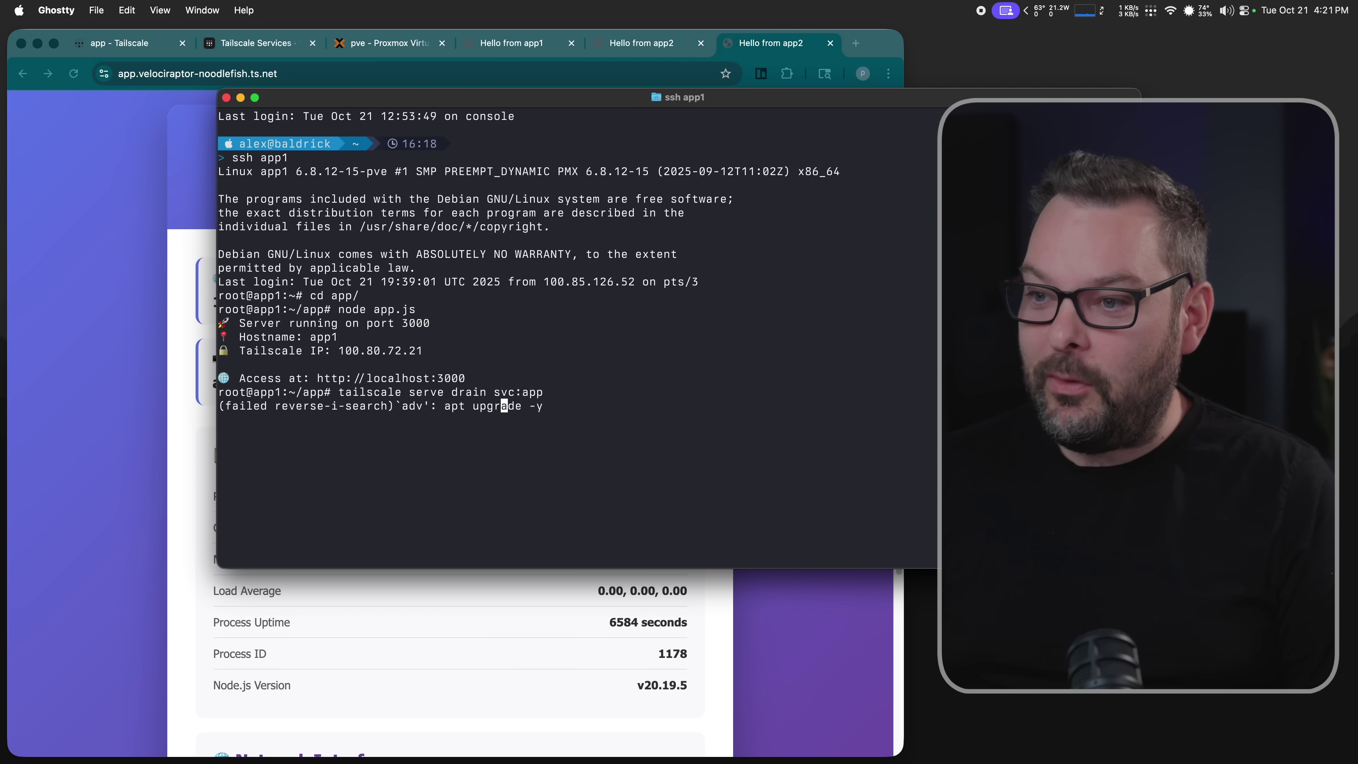
{"action": "type", "text": "er"}
{"action": "key", "text": "ctrl+c"}
{"action": "type", "text": "tails"}
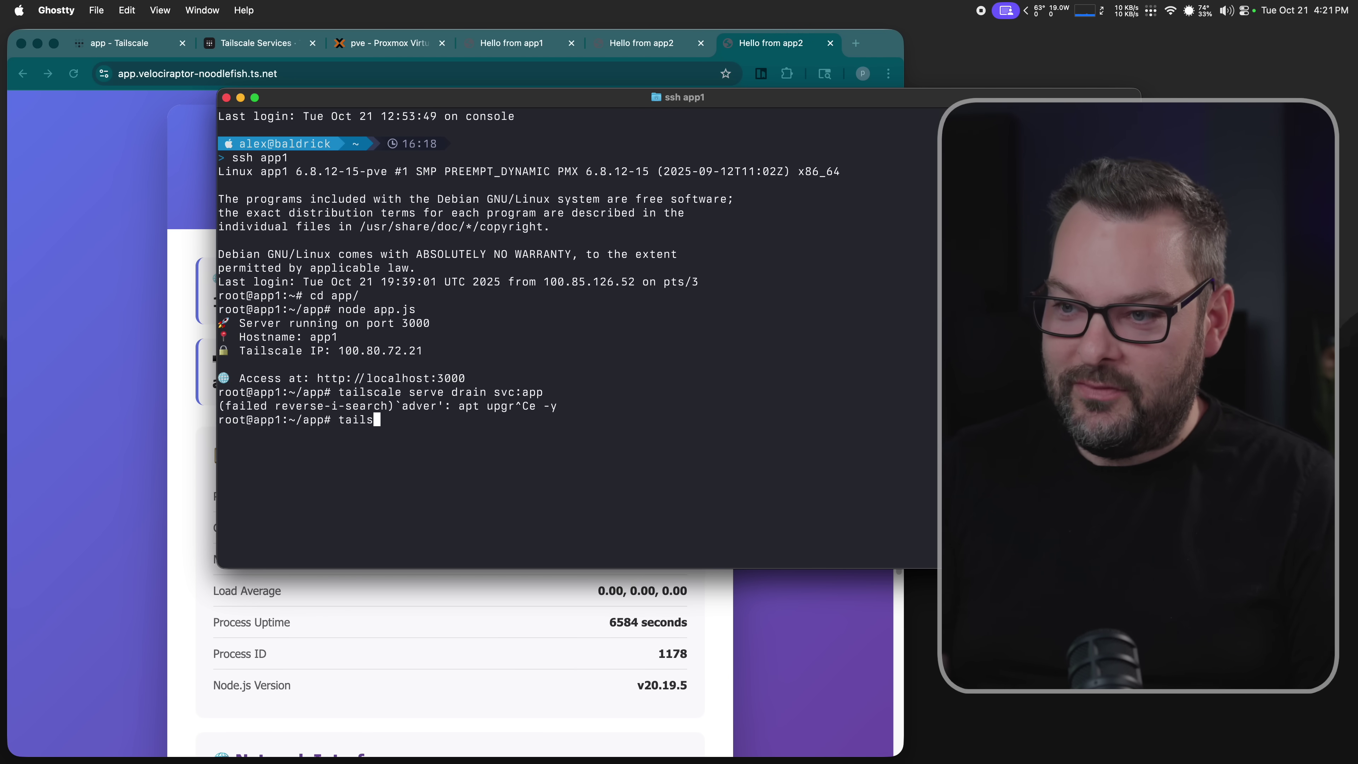
{"action": "type", "text": "cale serve ad"}
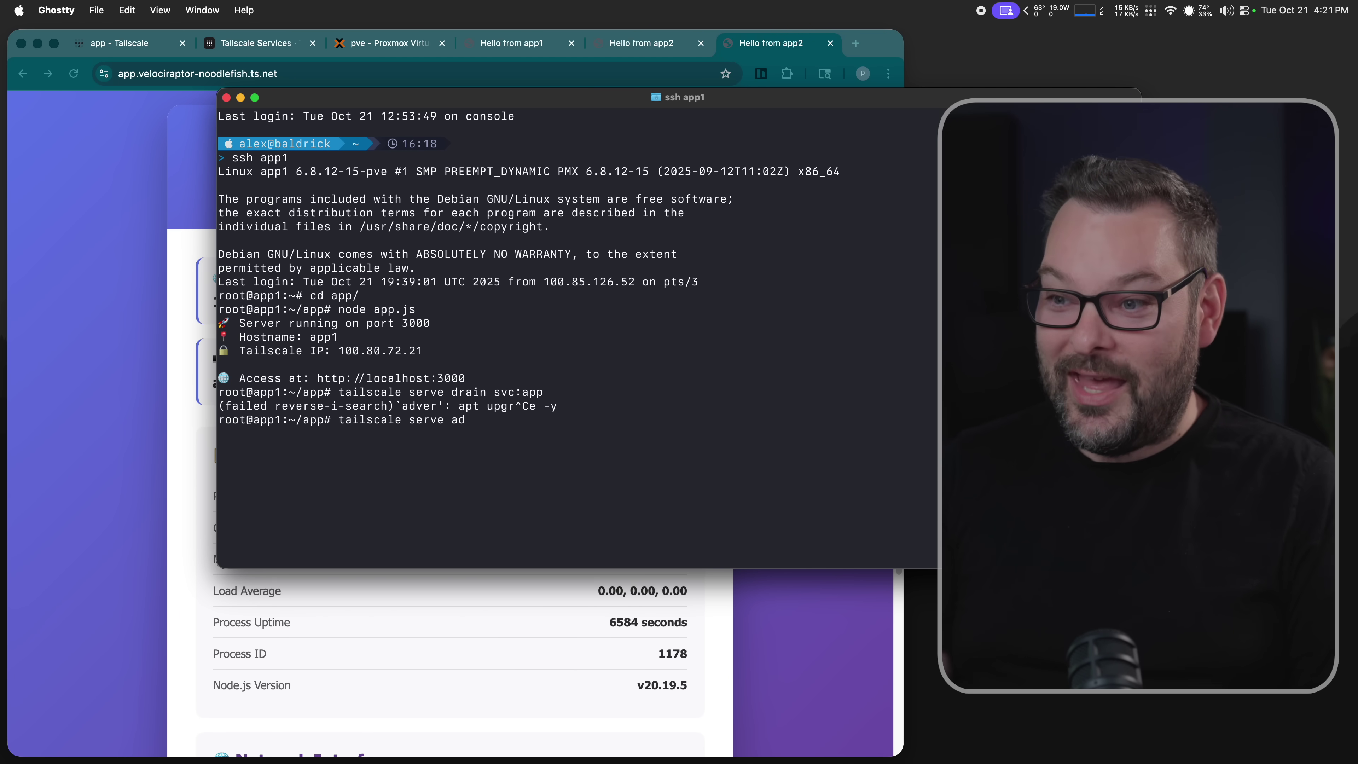
{"action": "type", "text": "vertise svc:app"}
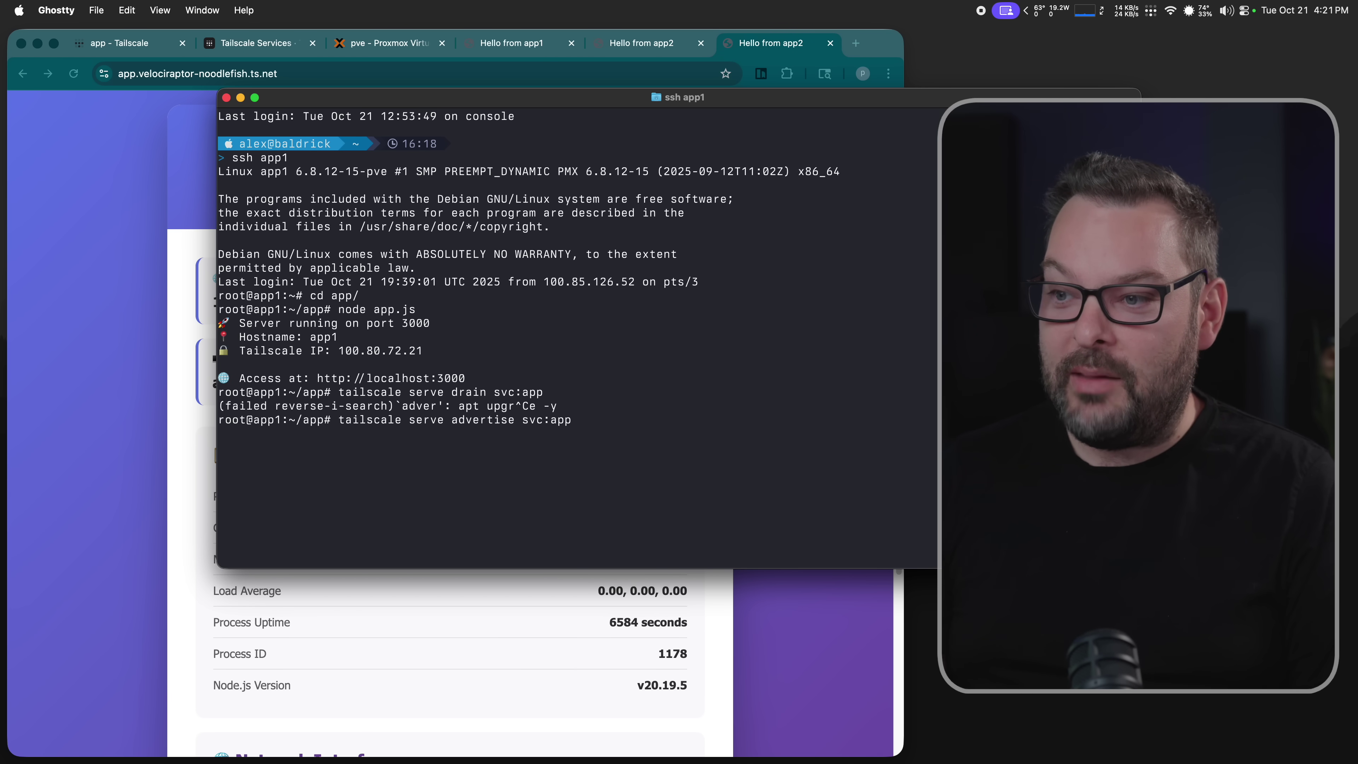
{"action": "key", "text": "Return"}
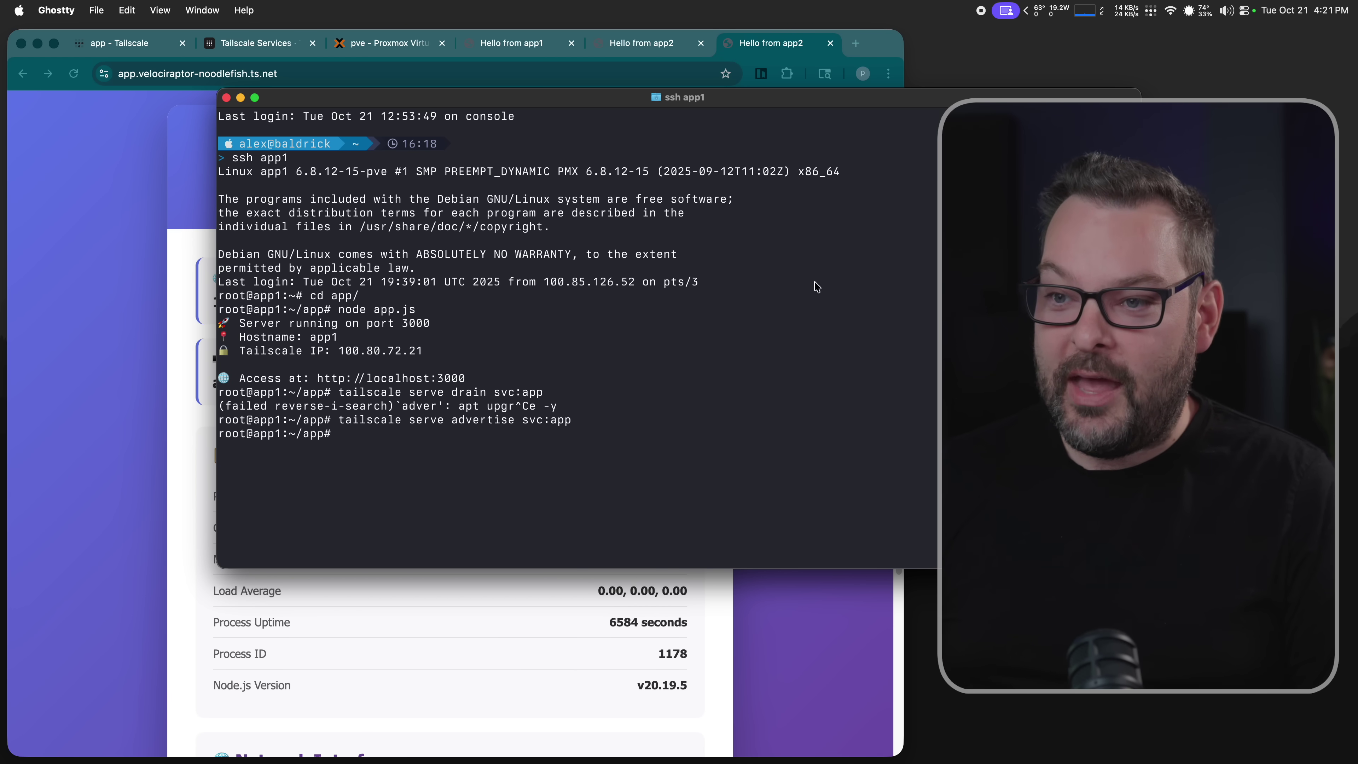
{"action": "left_click", "coordinate": [145, 350]}
{"action": "key", "text": "super+r"}
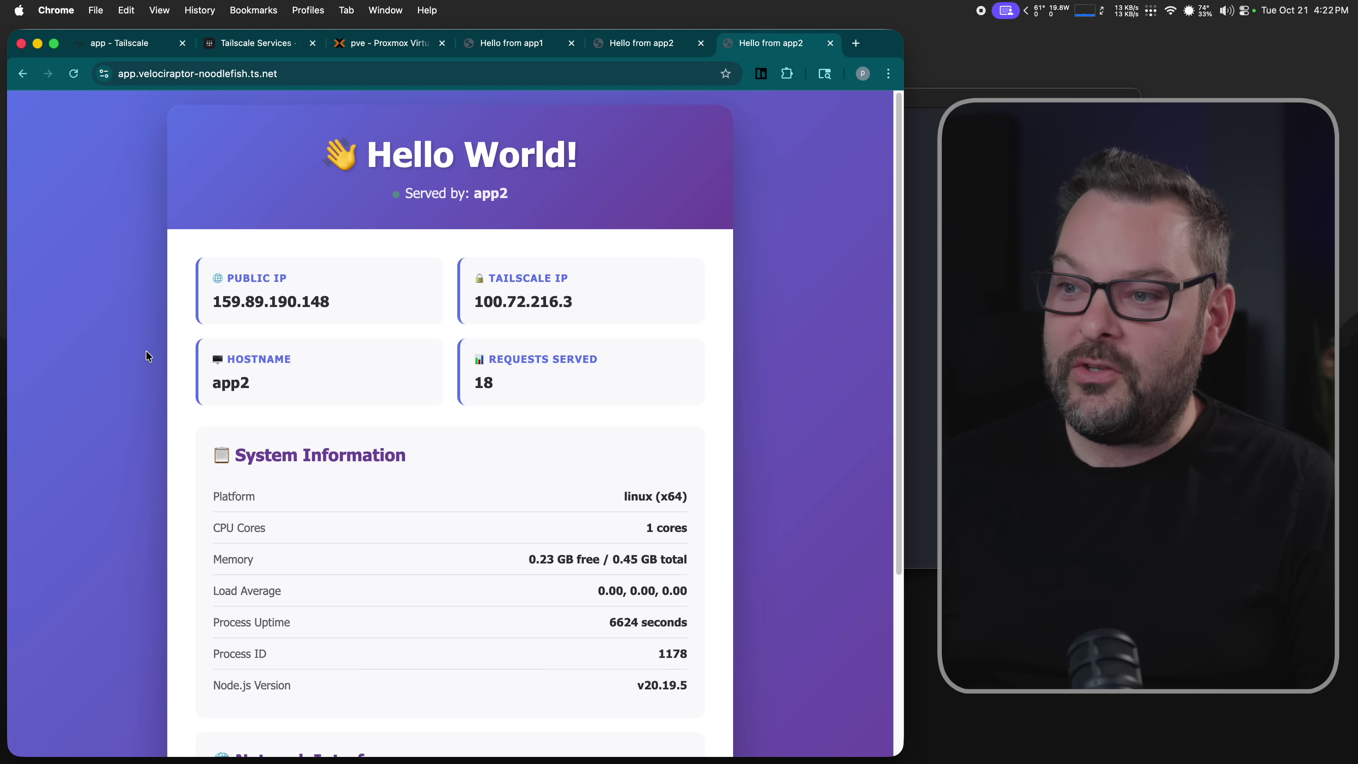
{"action": "key", "text": "super+r"}
{"action": "key", "text": "super+r"}
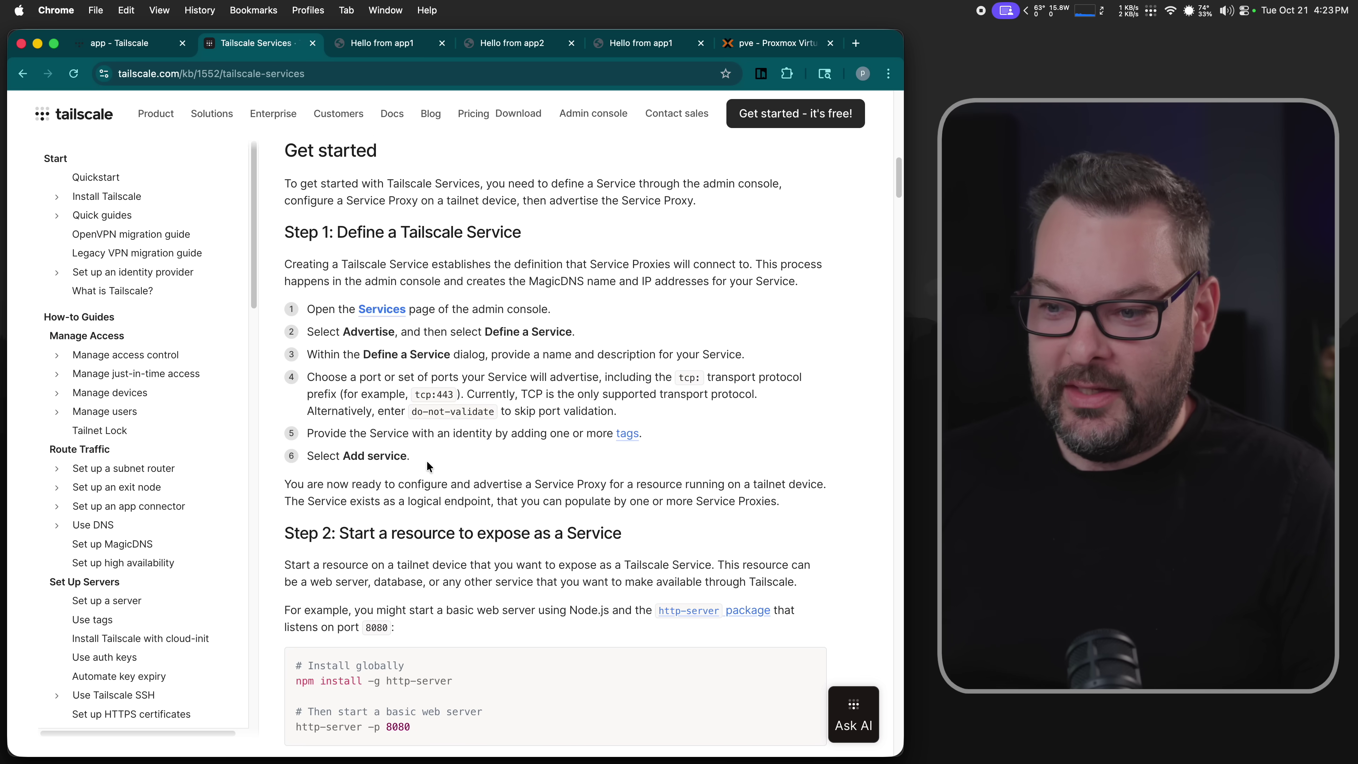
- Scroll the Tailscale Services guide to defining a service and creating a Service Proxy
{"action": "scroll", "coordinate": [427, 463], "scroll_direction": "down", "scroll_amount": 5}
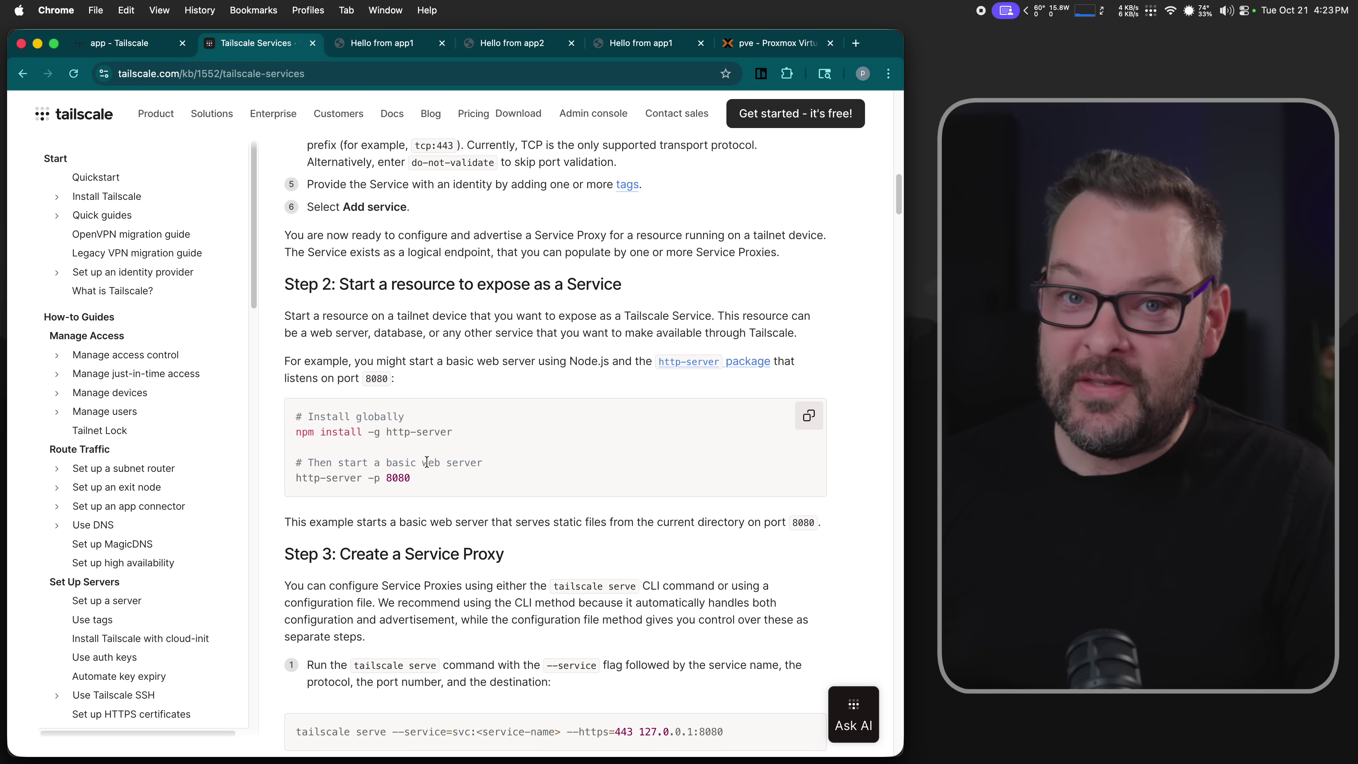
{"action": "scroll", "coordinate": [413, 479], "scroll_direction": "down", "scroll_amount": 5}
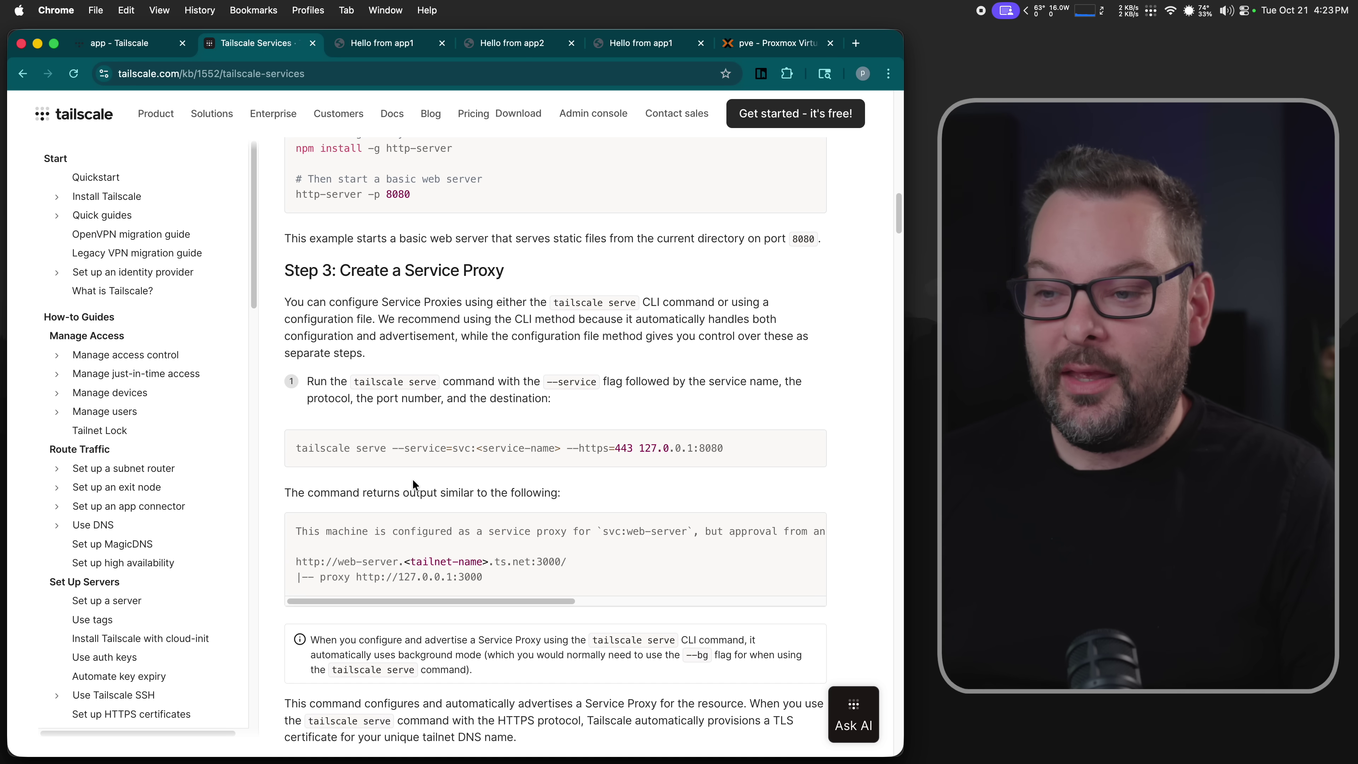
{"action": "scroll", "coordinate": [413, 481], "scroll_direction": "down", "scroll_amount": 2}
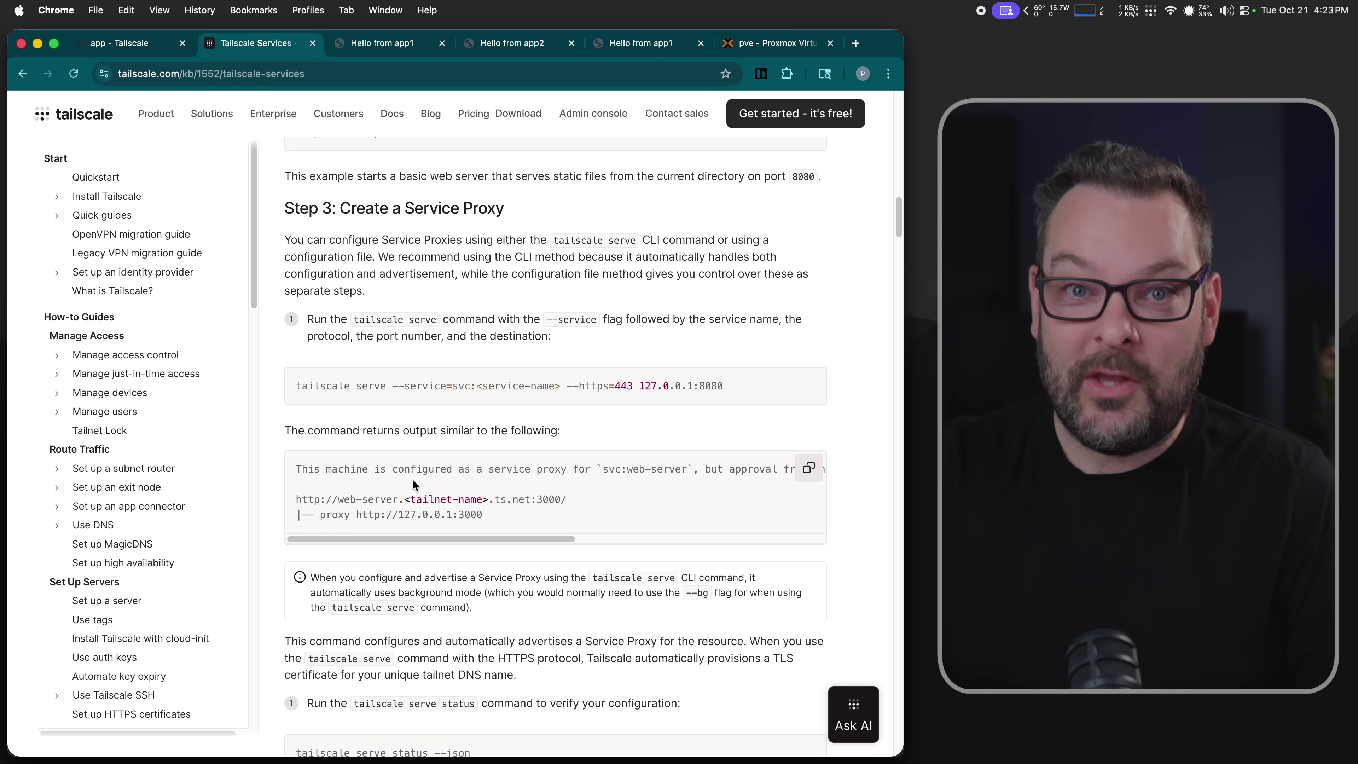
{"action": "scroll", "coordinate": [412, 484], "scroll_direction": "down", "scroll_amount": 15}
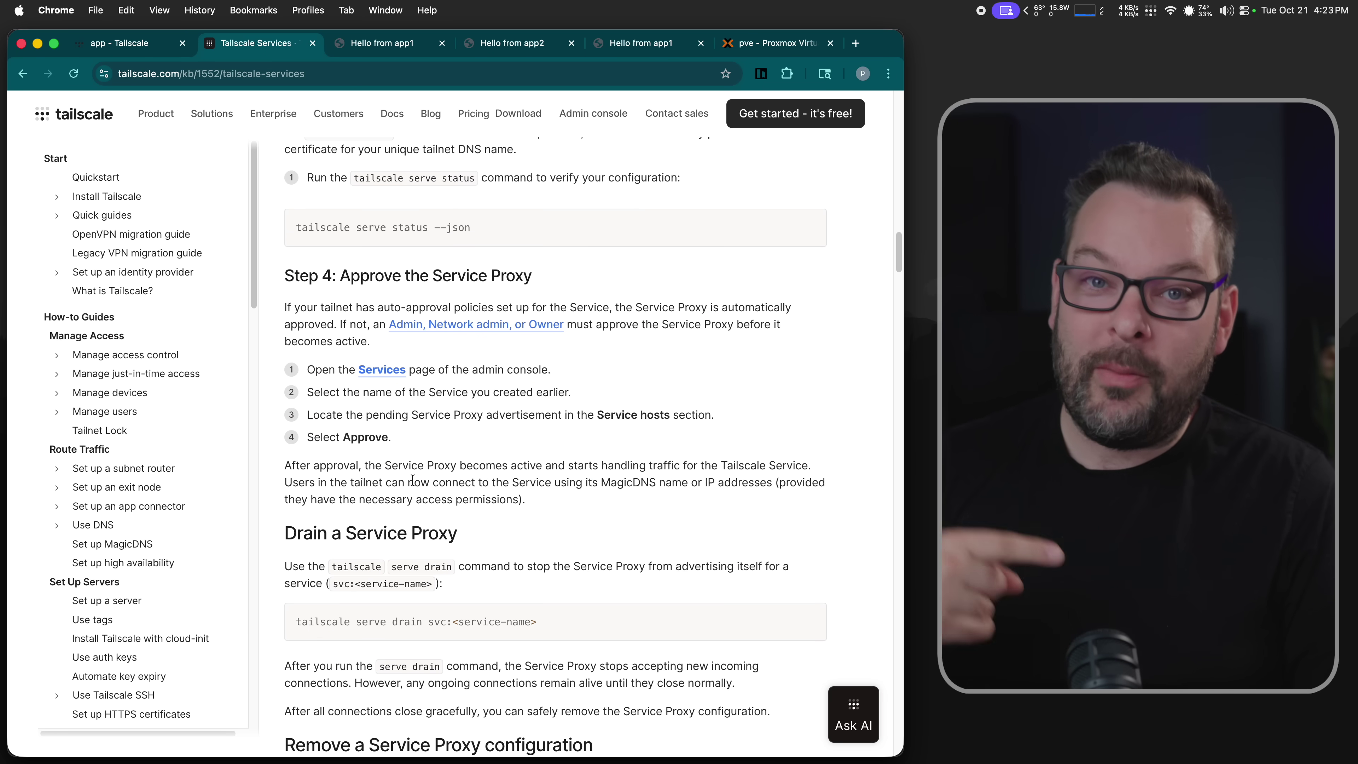
{"action": "scroll", "coordinate": [413, 479], "scroll_direction": "up", "scroll_amount": 20}
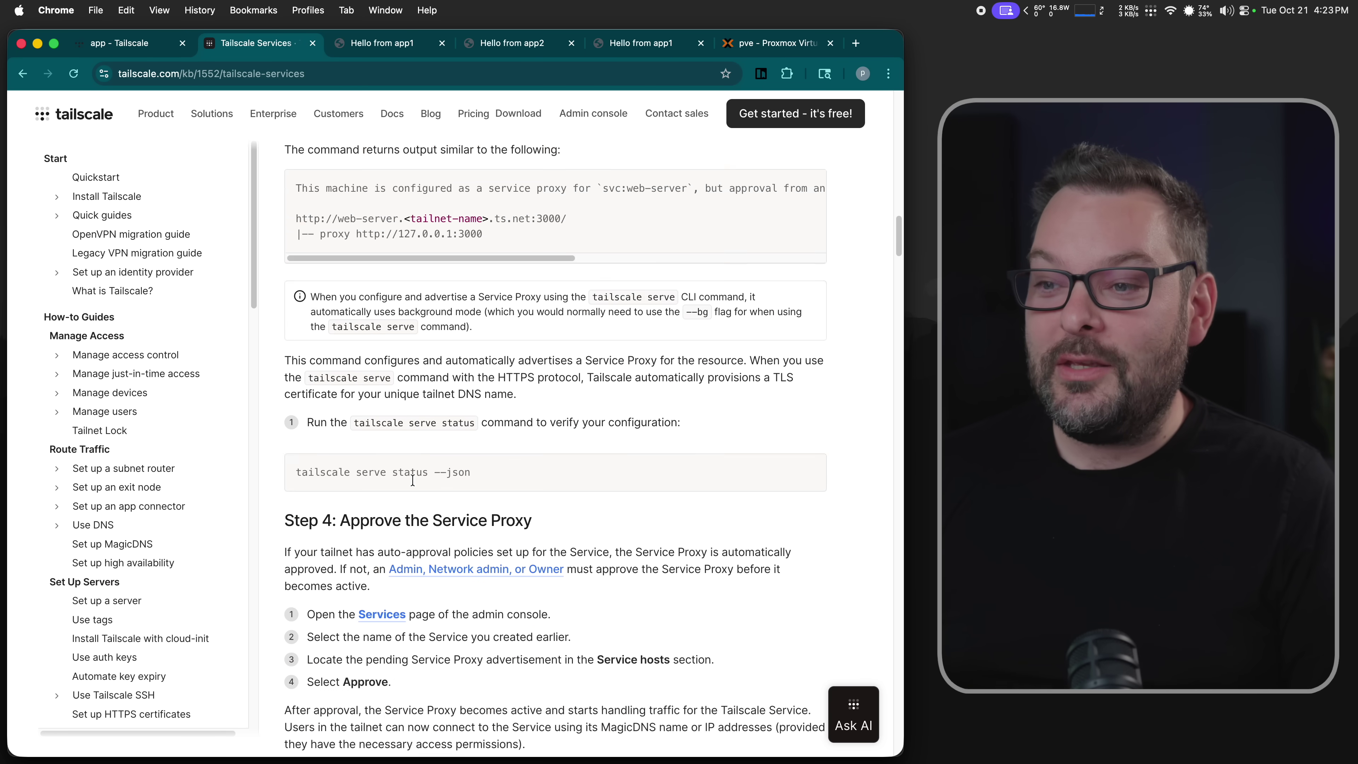
{"action": "scroll", "coordinate": [412, 479], "scroll_direction": "up", "scroll_amount": 1}
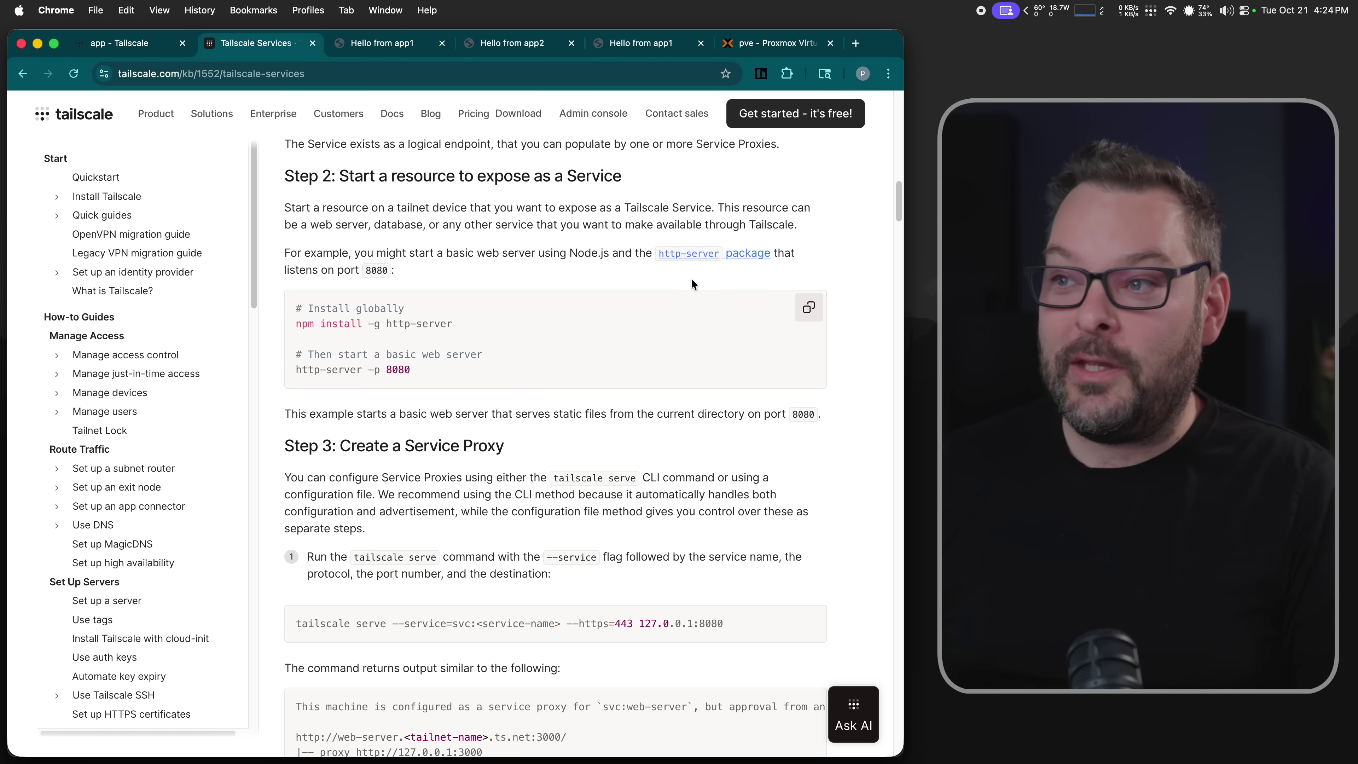
{"action": "left_click", "coordinate": [749, 44]}
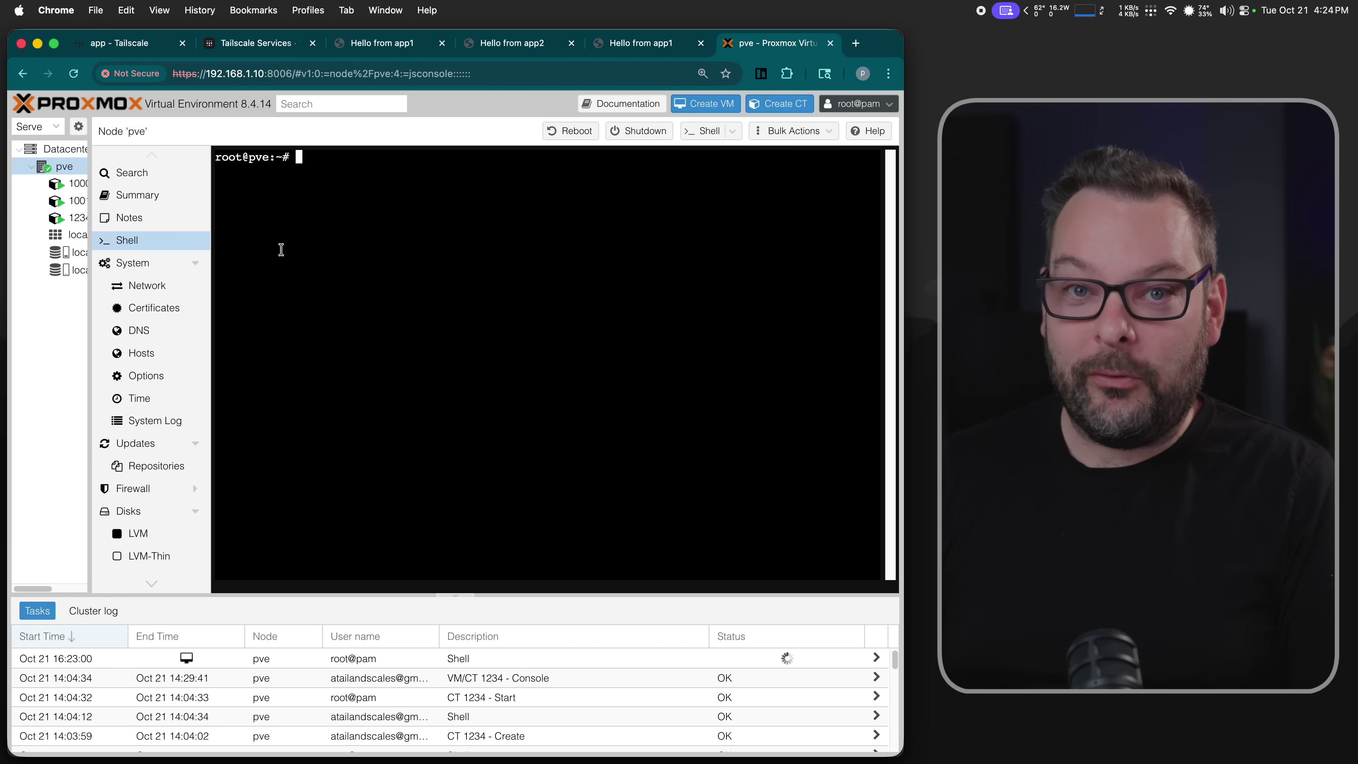
- Run 'tailscale serve status' and 'tailscale status' to check serve config and tailnet devices
{"action": "type", "text": "tai"}
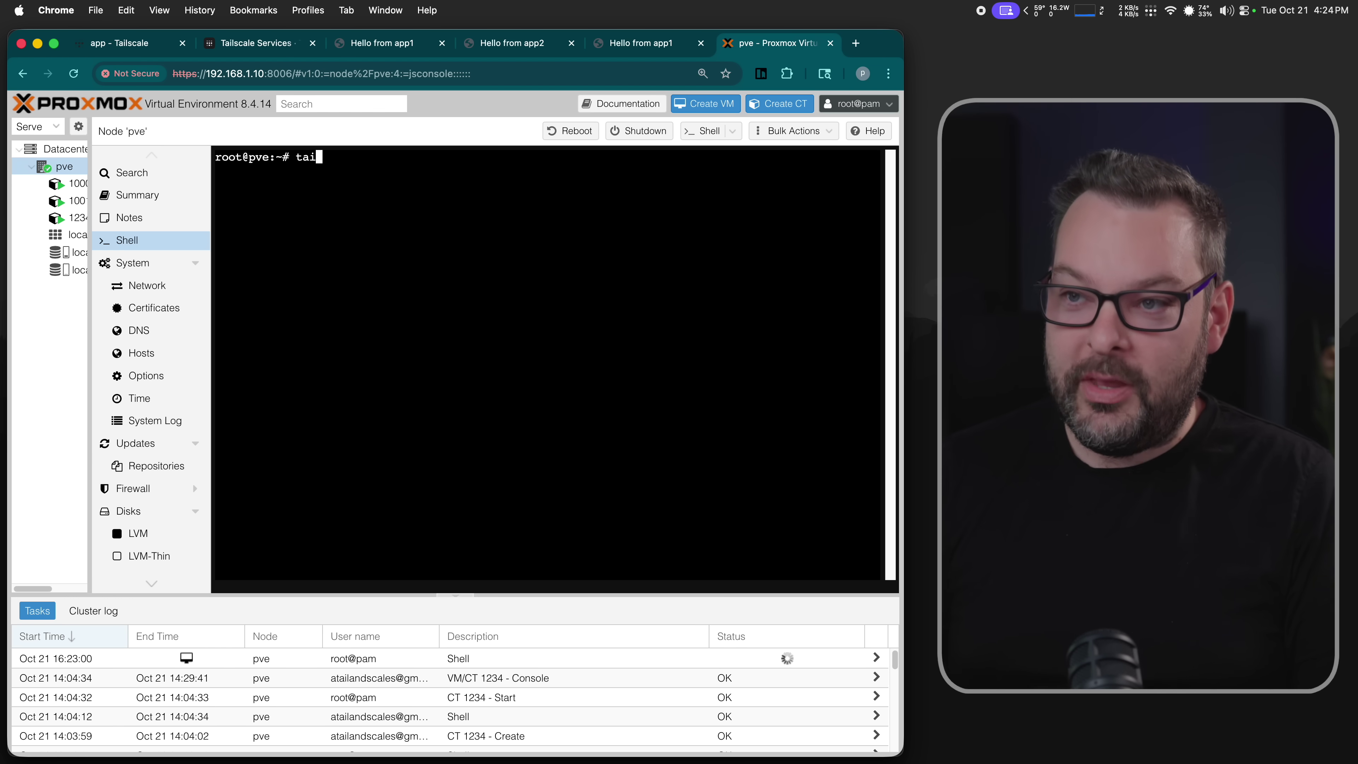
{"action": "type", "text": "lscale serve"}
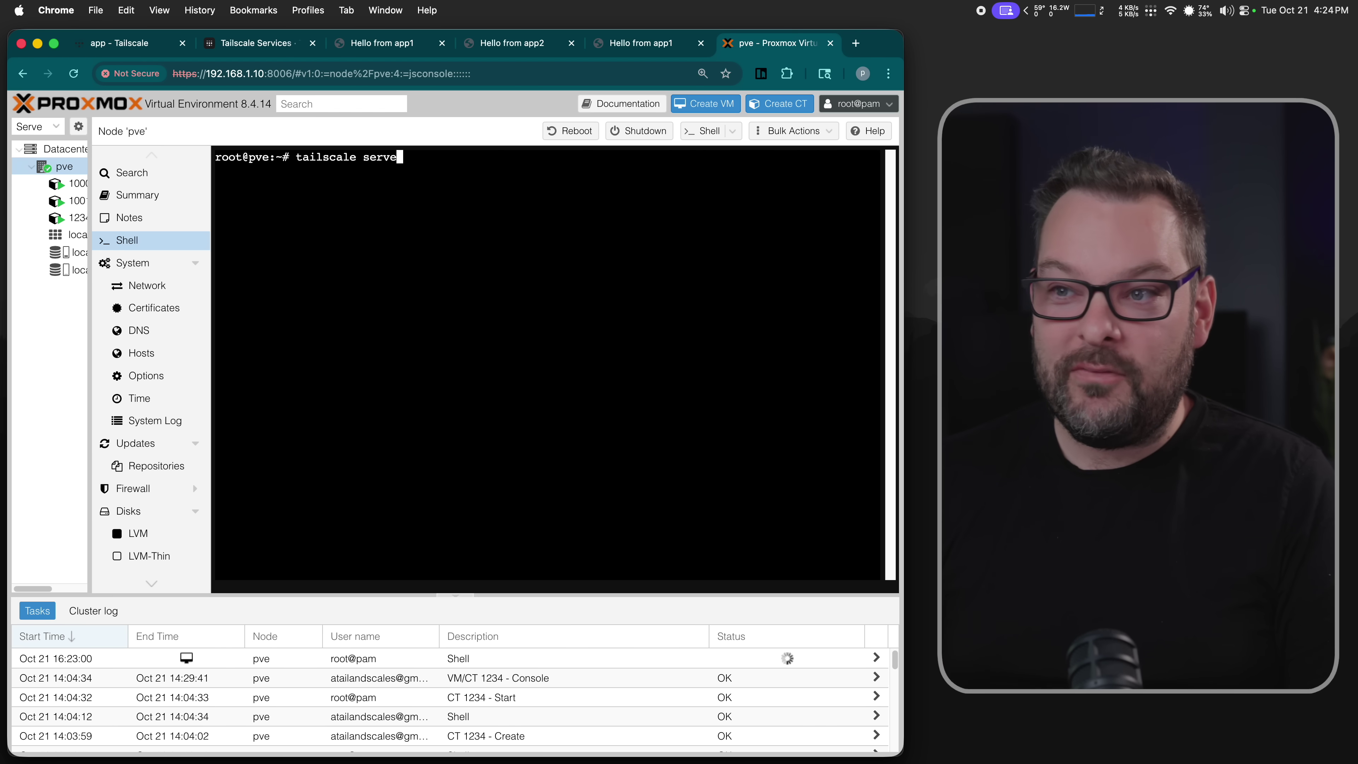
{"action": "type", "text": " status"}
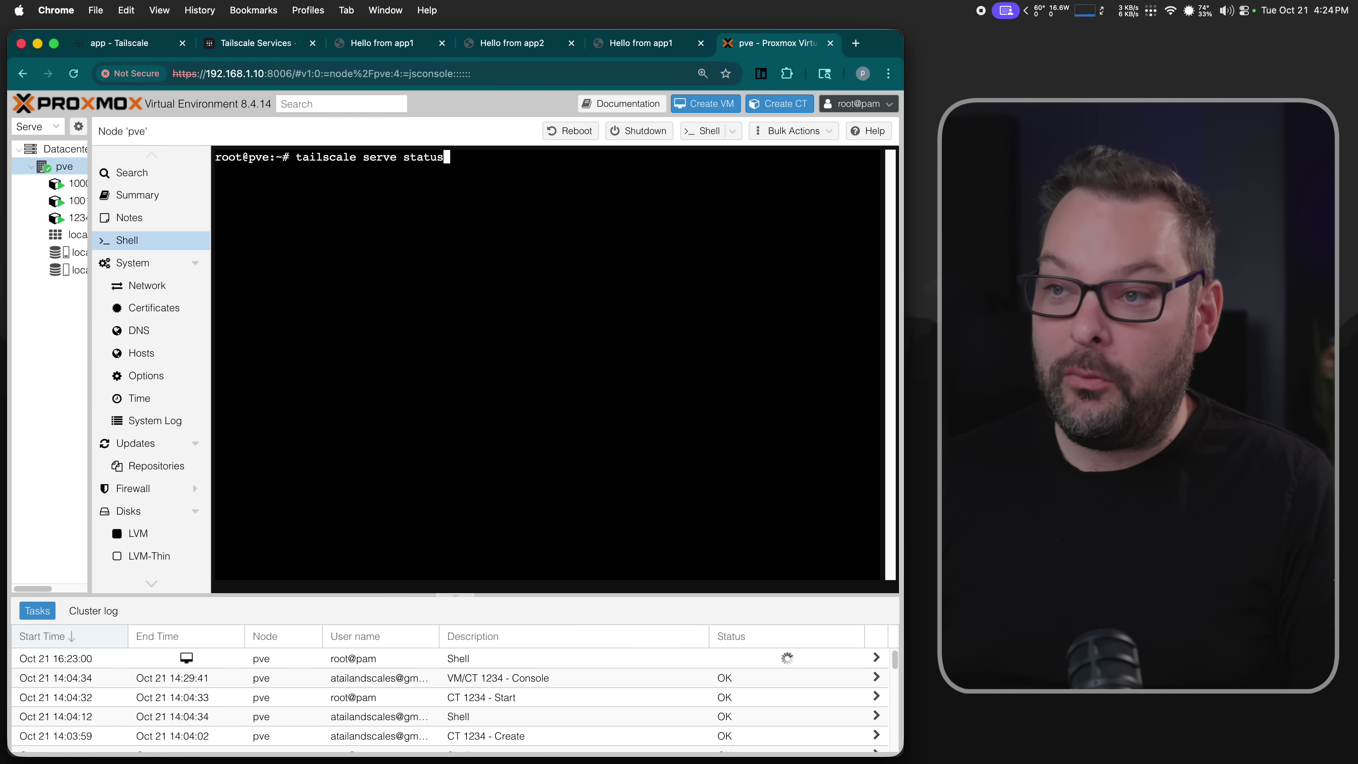
{"action": "key", "text": "Return"}
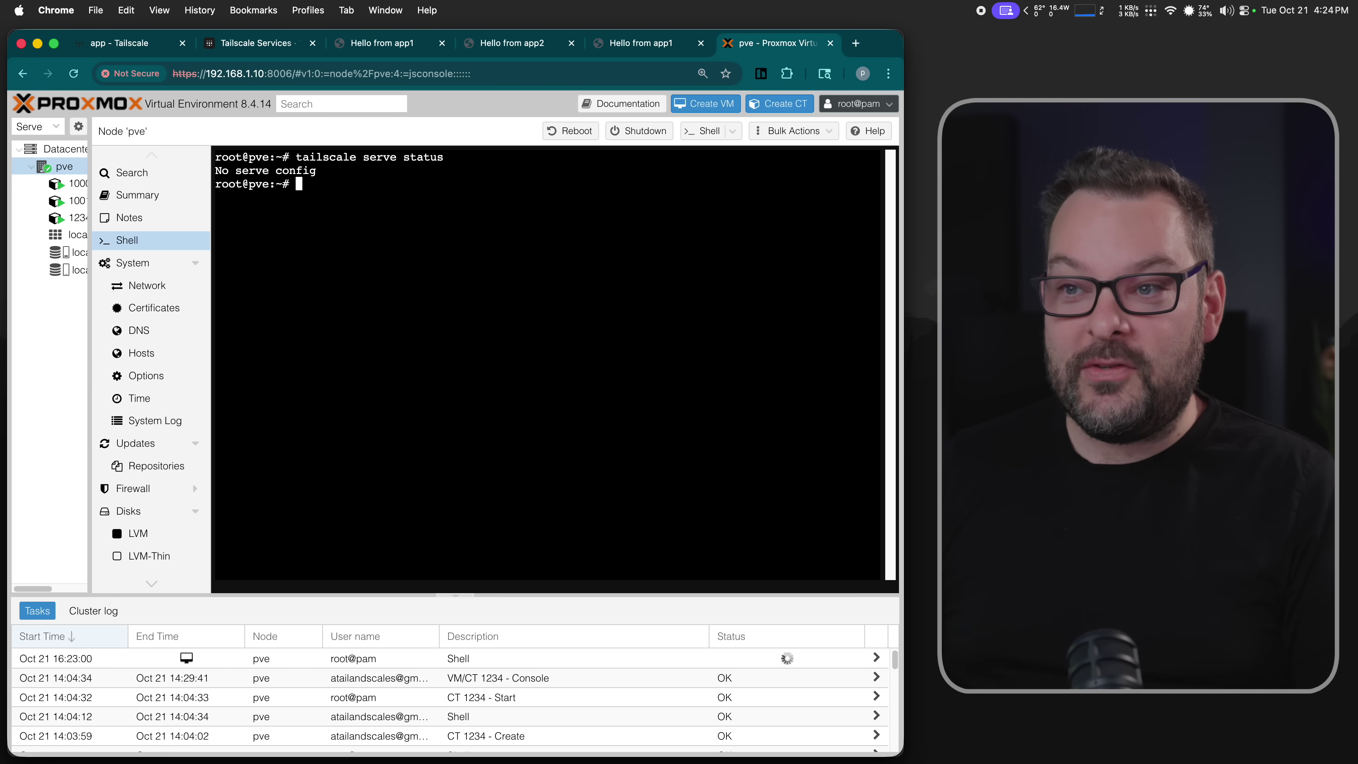
{"action": "type", "text": "tailcsale"}
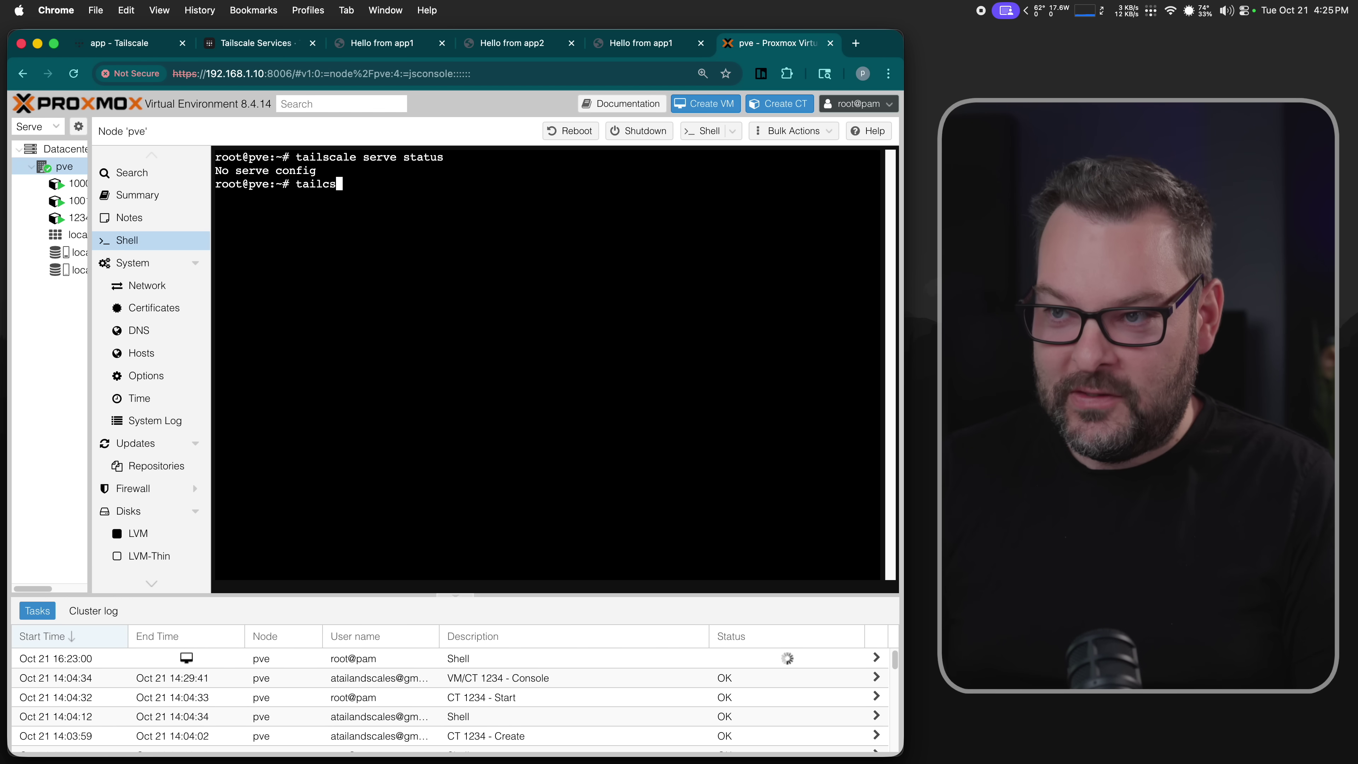
{"action": "key", "text": "BackSpace"}
{"action": "key", "text": "BackSpace"}
{"action": "key", "text": "BackSpace"}
{"action": "key", "text": "BackSpace"}
{"action": "key", "text": "BackSpace"}
{"action": "type", "text": "scale "}
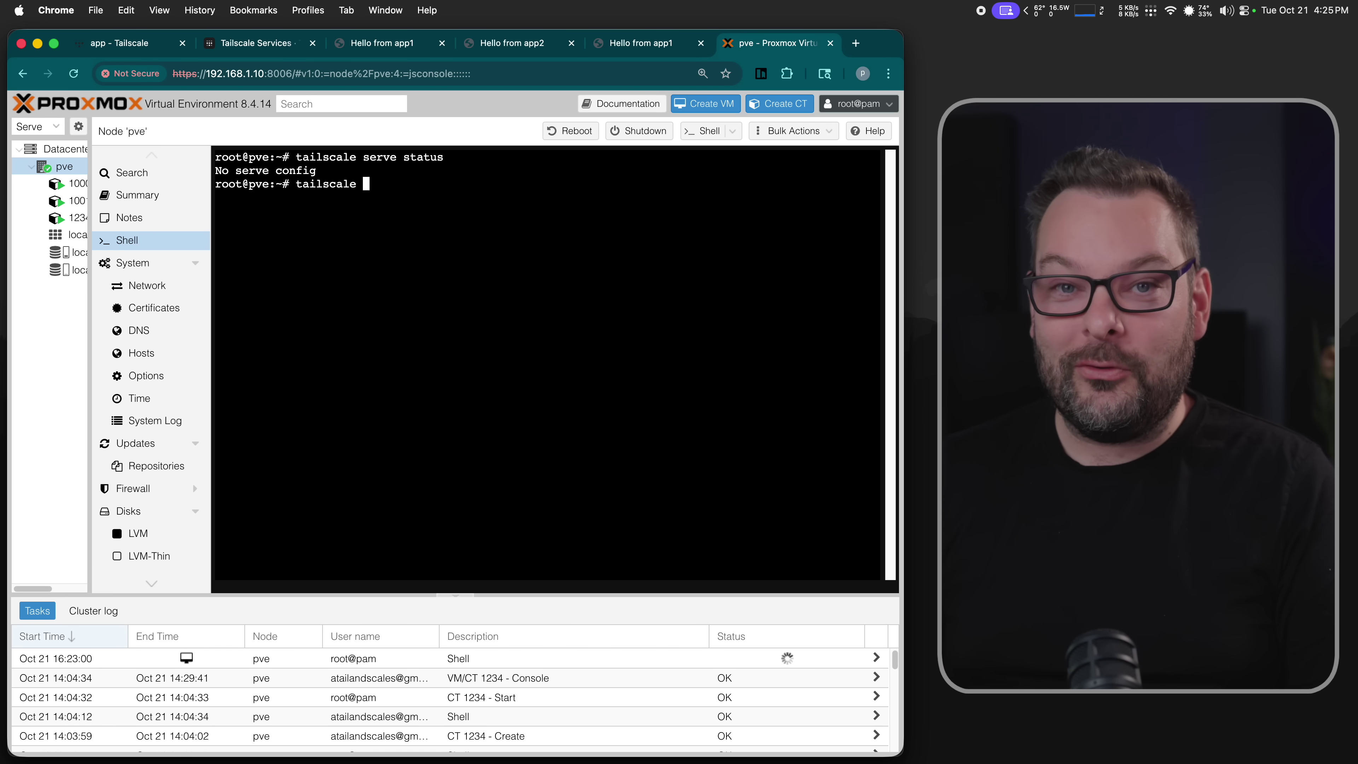
{"action": "type", "text": "status"}
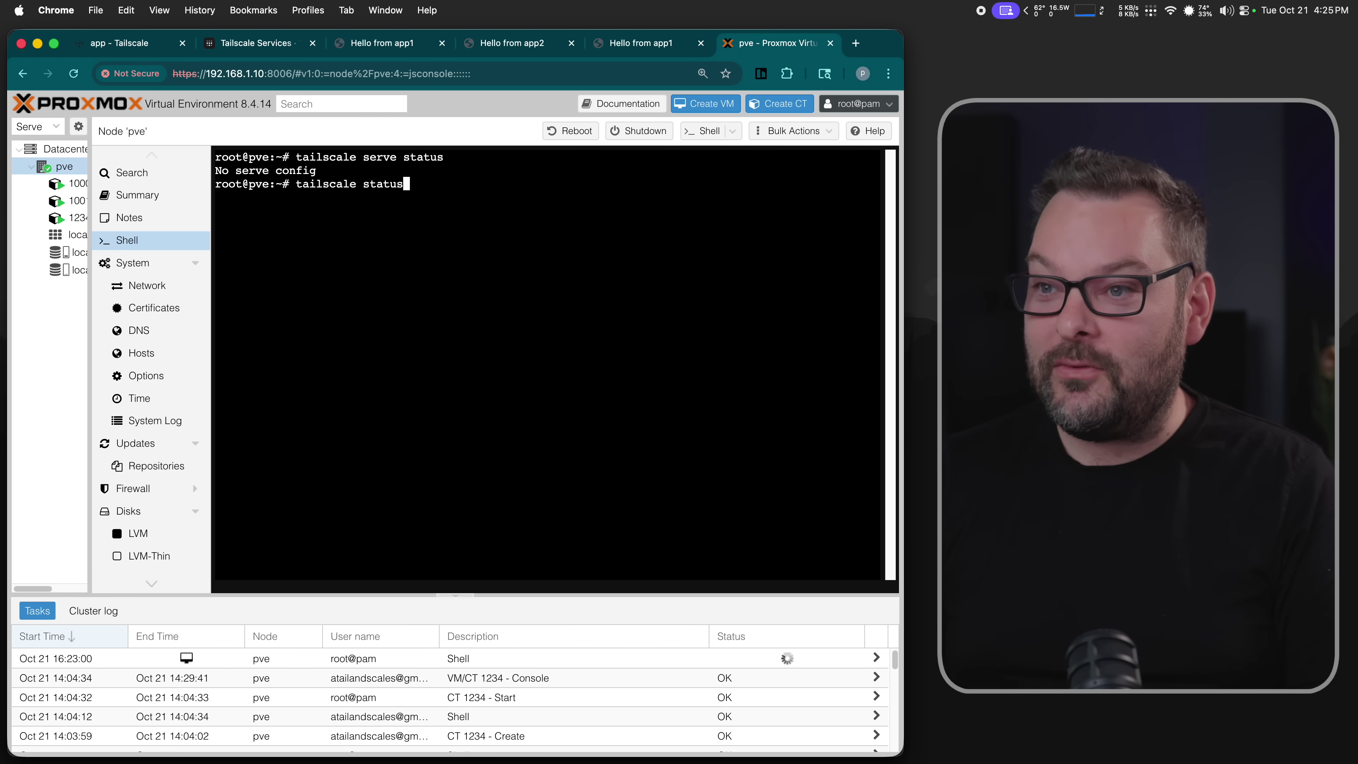
{"action": "key", "text": "Return"}
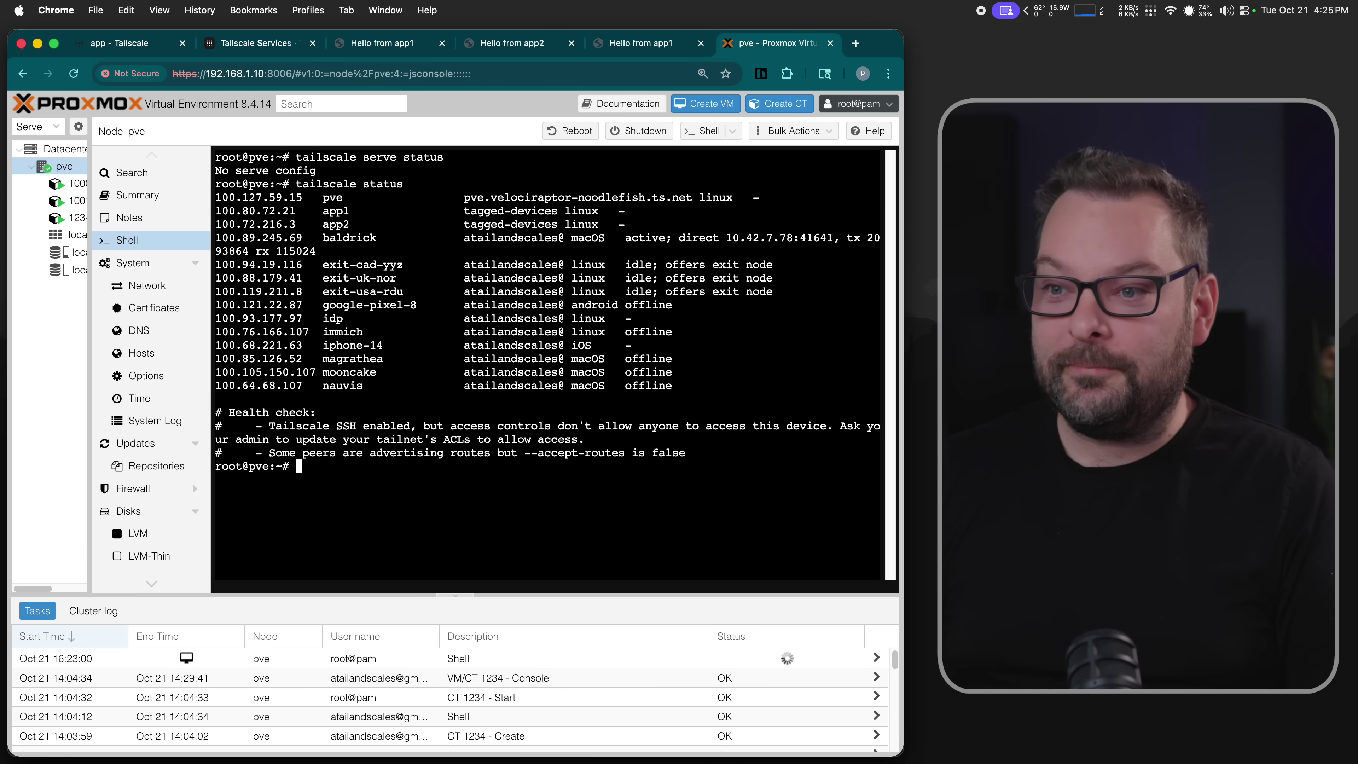
- Clear the terminal and rerun 'tailscale serve status' to confirm no serve config exists
{"action": "key", "text": "ctrl+l"}
{"action": "key", "text": "Up"}
{"action": "key", "text": "Up"}
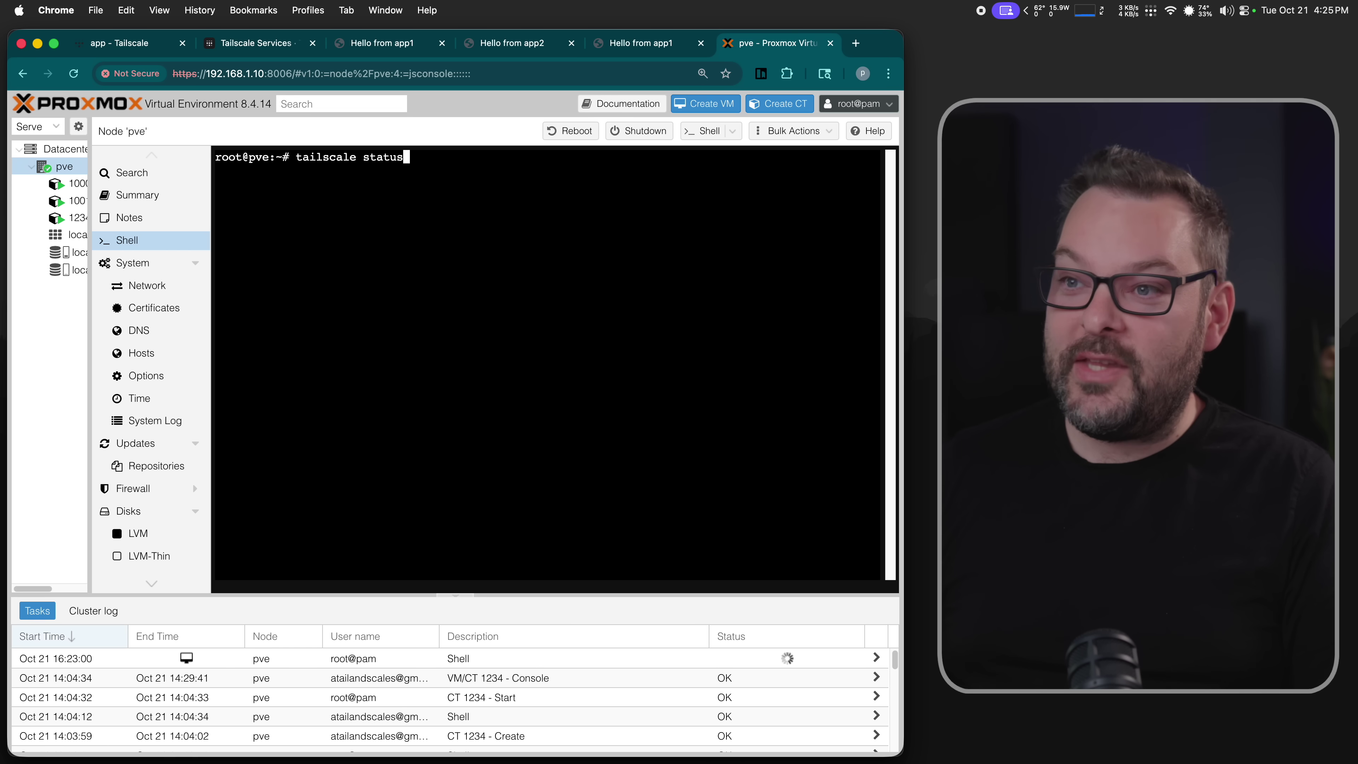
{"action": "key", "text": "Return"}
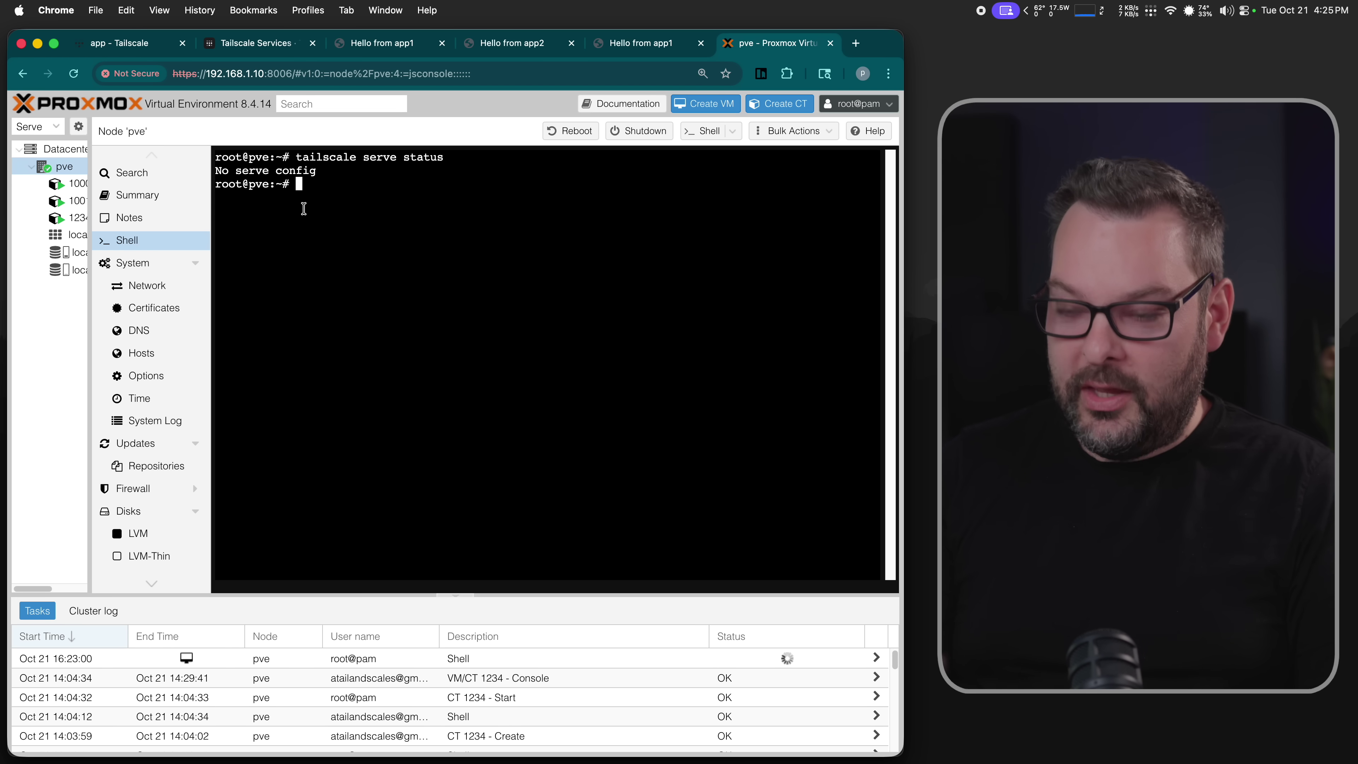
{"action": "key", "text": "ctrl+r"}
- Recall the serve command by searching 'insec' and change svc:px to svc:px2
{"action": "type", "text": "insec"}
{"action": "key", "text": "Right"}
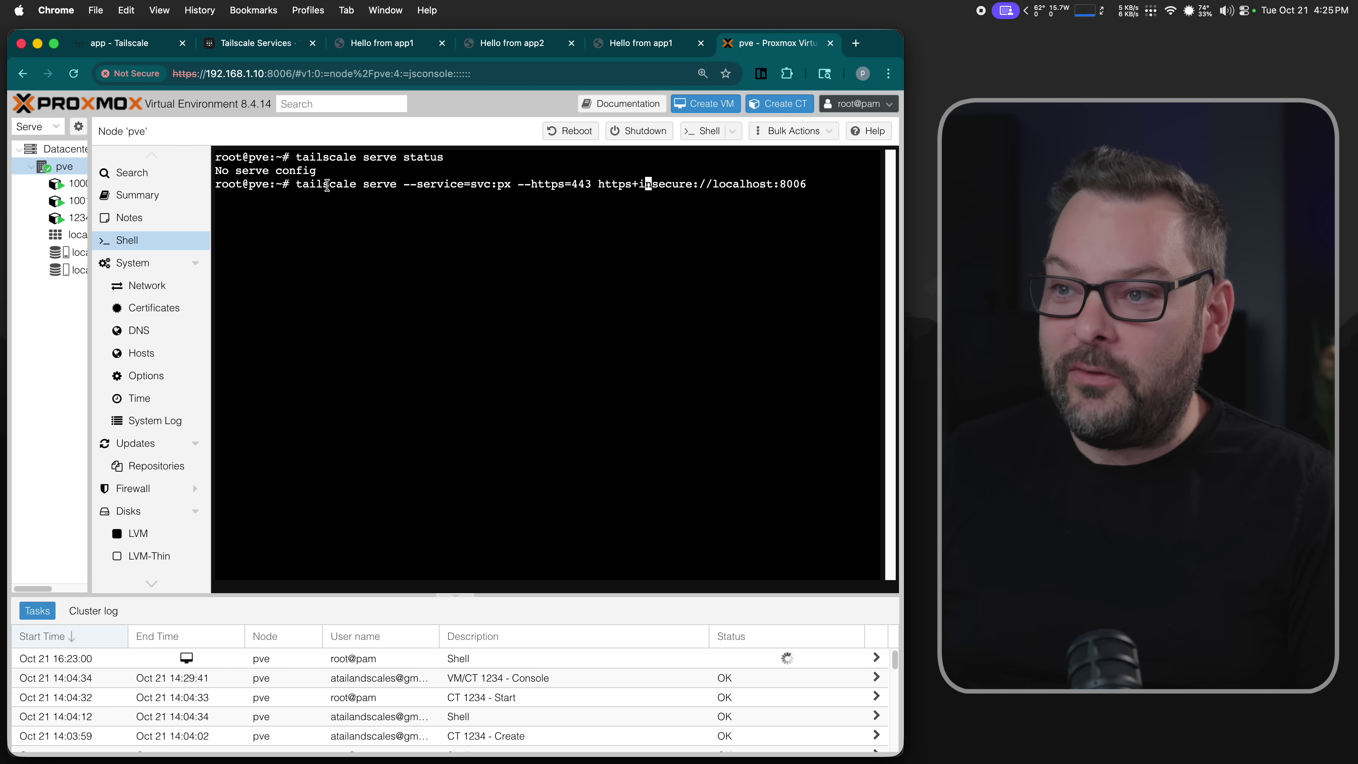
{"action": "left_click_drag", "start_coordinate": [404, 186], "coordinate": [512, 190]}
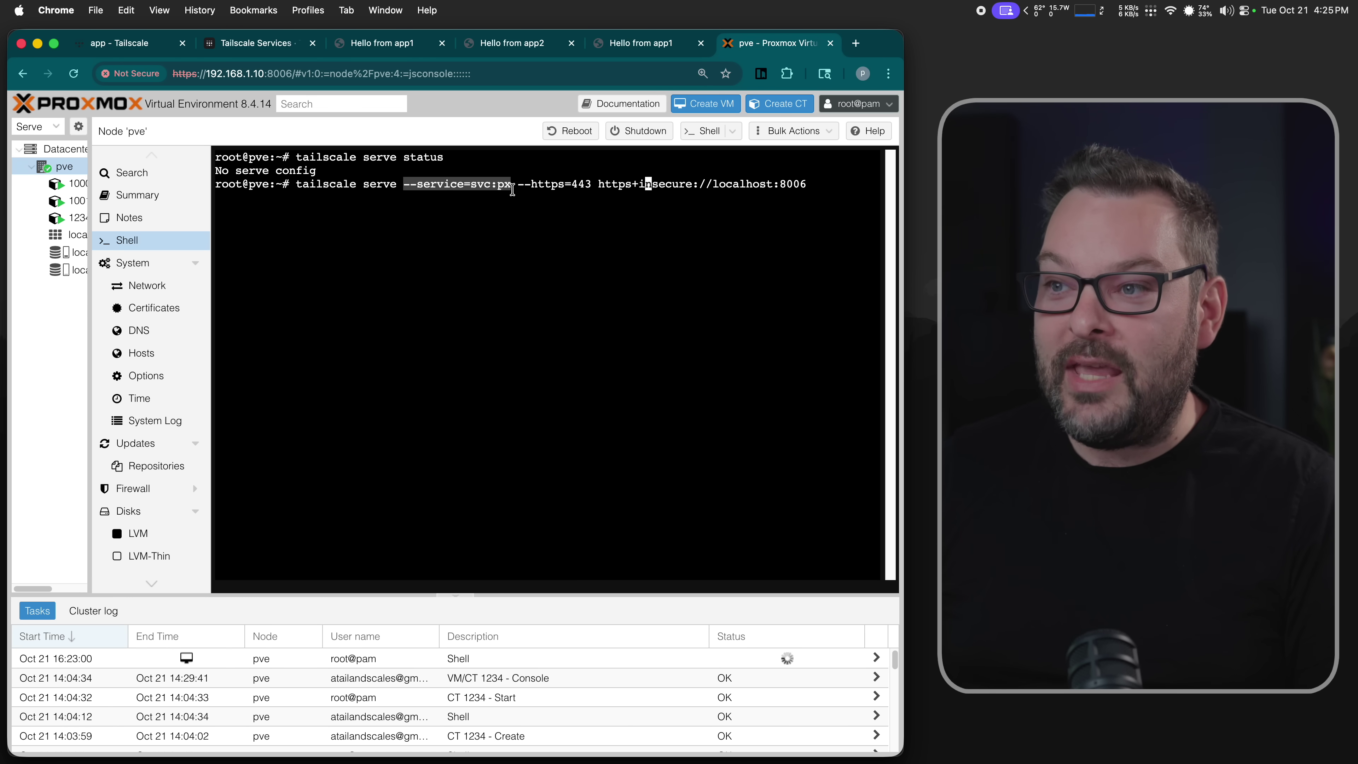
{"action": "left_click", "coordinate": [507, 178]}
{"action": "key", "text": "Left"}
{"action": "key", "text": "Left"}
{"action": "key", "text": "Left"}
{"action": "key", "text": "Left"}
{"action": "key", "text": "Left"}
{"action": "key", "text": "Left"}
{"action": "key", "text": "Left"}
{"action": "key", "text": "Left"}
{"action": "key", "text": "Left"}
{"action": "key", "text": "Left"}
{"action": "key", "text": "Left"}
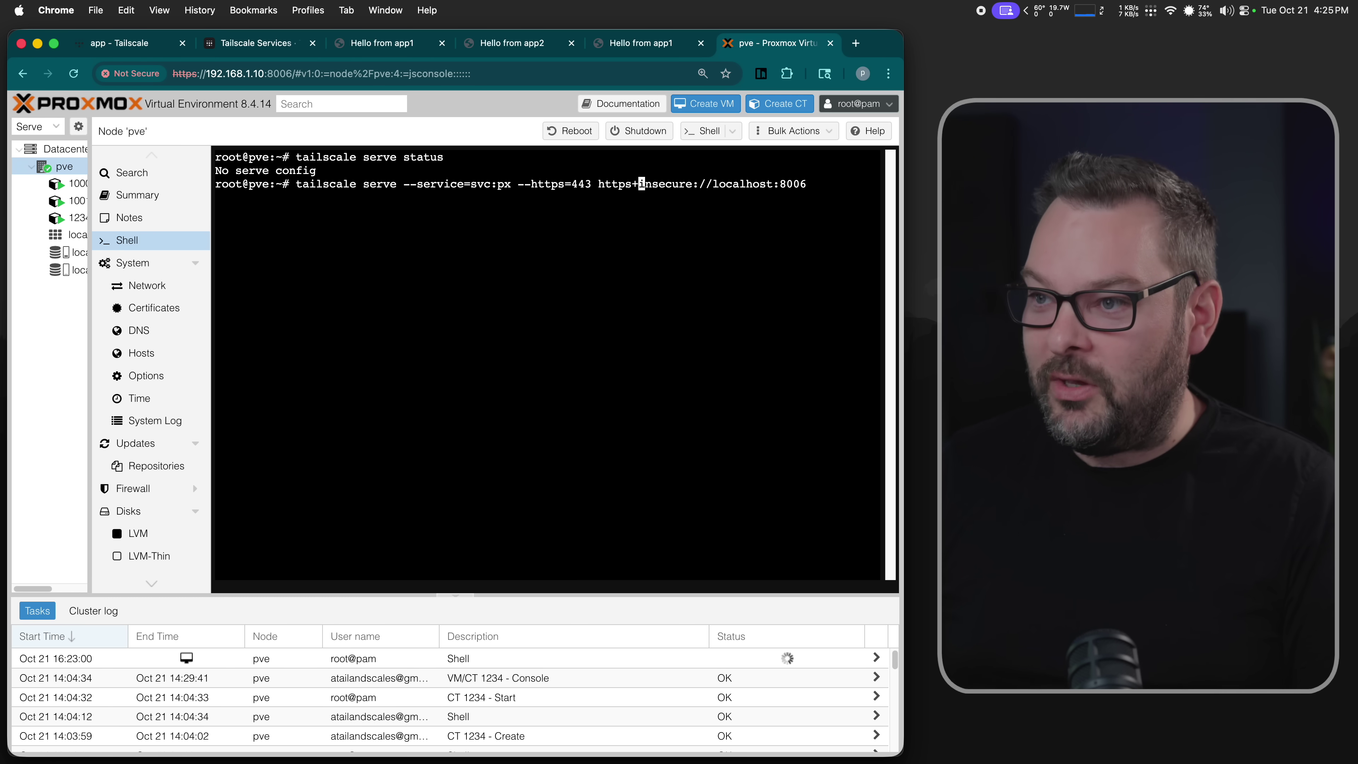
{"action": "key", "text": "Left"}
{"action": "key", "text": "Left"}
{"action": "key", "text": "Left"}
{"action": "key", "text": "Left"}
{"action": "key", "text": "Left"}
{"action": "key", "text": "Left"}
{"action": "key", "text": "Left"}
{"action": "key", "text": "Left"}
{"action": "key", "text": "Left"}
{"action": "key", "text": "Left"}
{"action": "key", "text": "Left"}
{"action": "key", "text": "Right"}
{"action": "key", "text": "Right"}
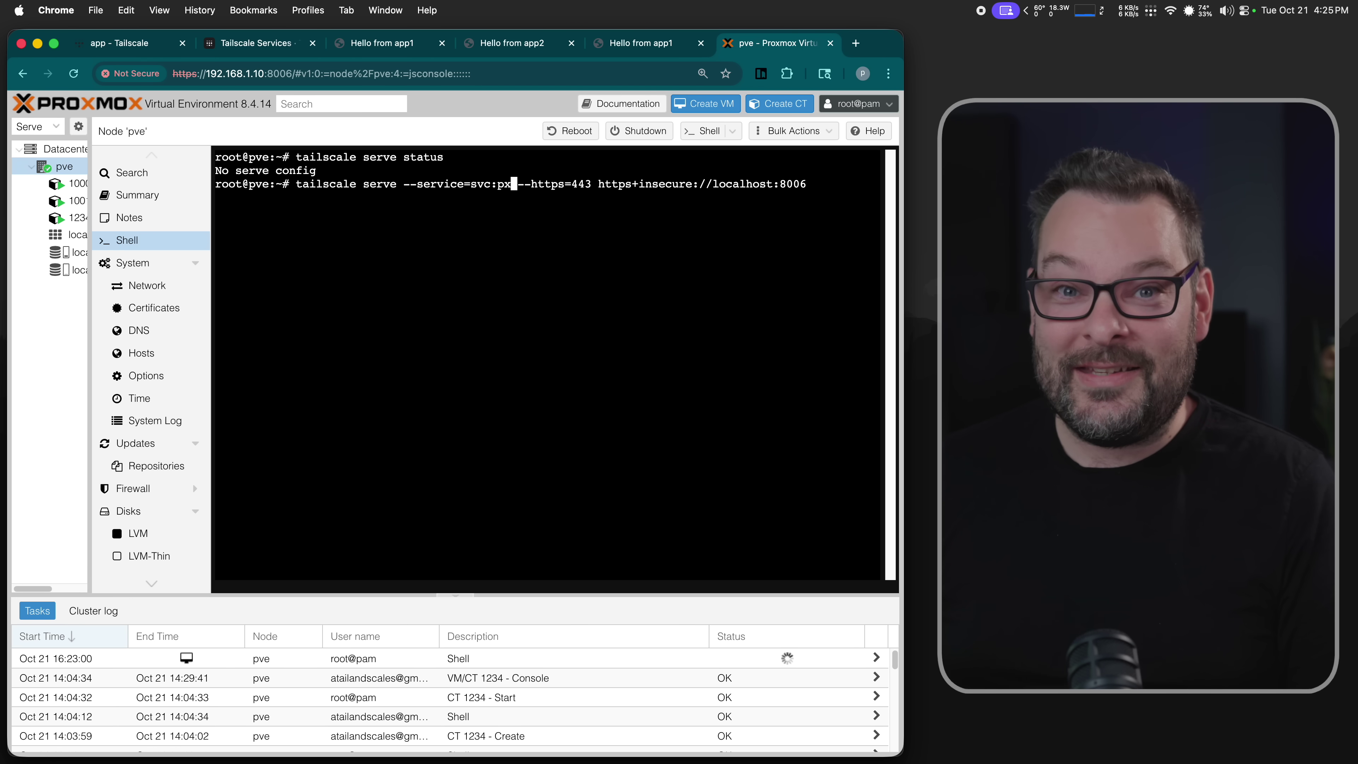
{"action": "type", "text": "2"}
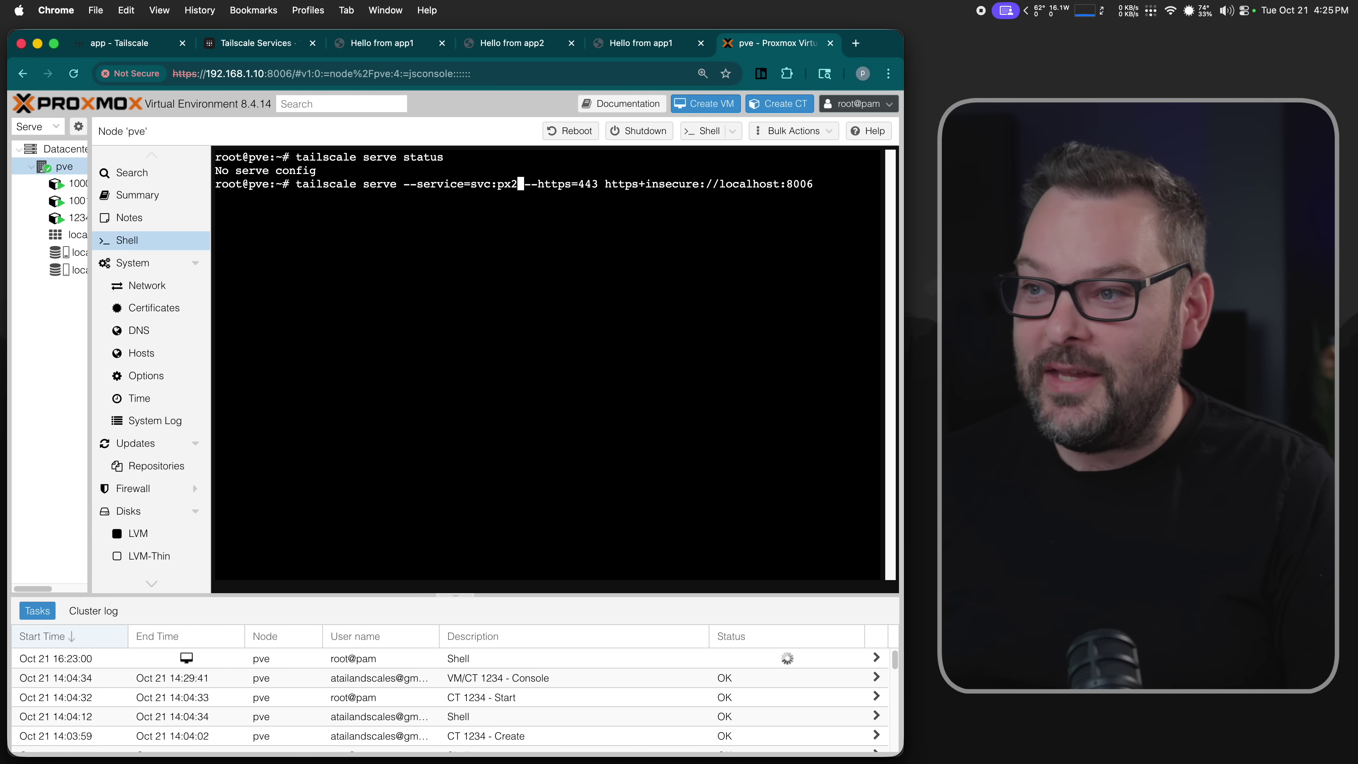
- Review the command's --https=443 option and its https+insecure://localhost:8006 target
{"action": "key", "text": "Left"}
{"action": "key", "text": "Left"}
{"action": "key", "text": "Left"}
{"action": "key", "text": "Left"}
{"action": "key", "text": "Left"}
{"action": "key", "text": "Left"}
{"action": "key", "text": "Left"}
{"action": "key", "text": "Left"}
{"action": "key", "text": "Left"}
{"action": "key", "text": "Left"}
{"action": "key", "text": "Left"}
{"action": "key", "text": "Left"}
{"action": "key", "text": "Left"}
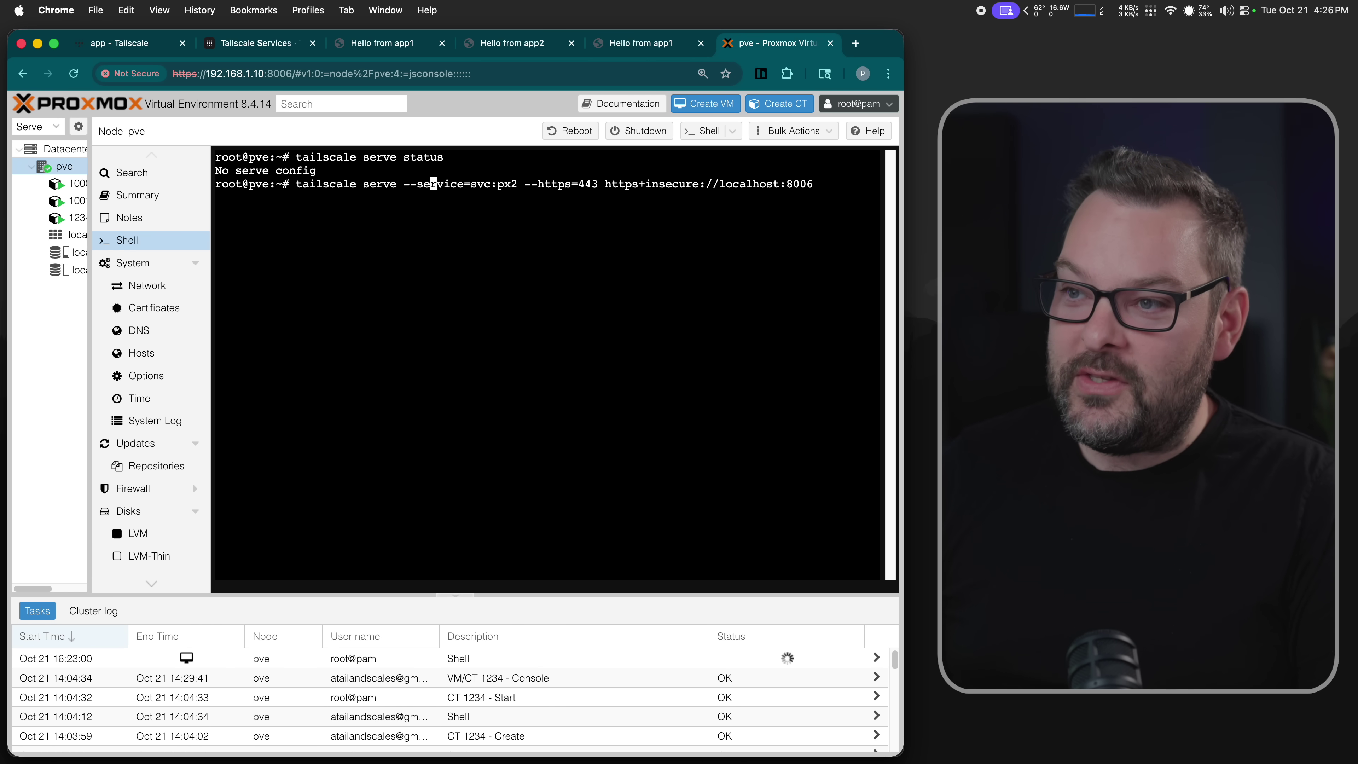
{"action": "key", "text": "Right"}
{"action": "key", "text": "Right"}
{"action": "key", "text": "Right"}
{"action": "key", "text": "Right"}
{"action": "key", "text": "Right"}
{"action": "key", "text": "Right"}
{"action": "key", "text": "Right"}
{"action": "key", "text": "Right"}
{"action": "key", "text": "Right"}
{"action": "key", "text": "Right"}
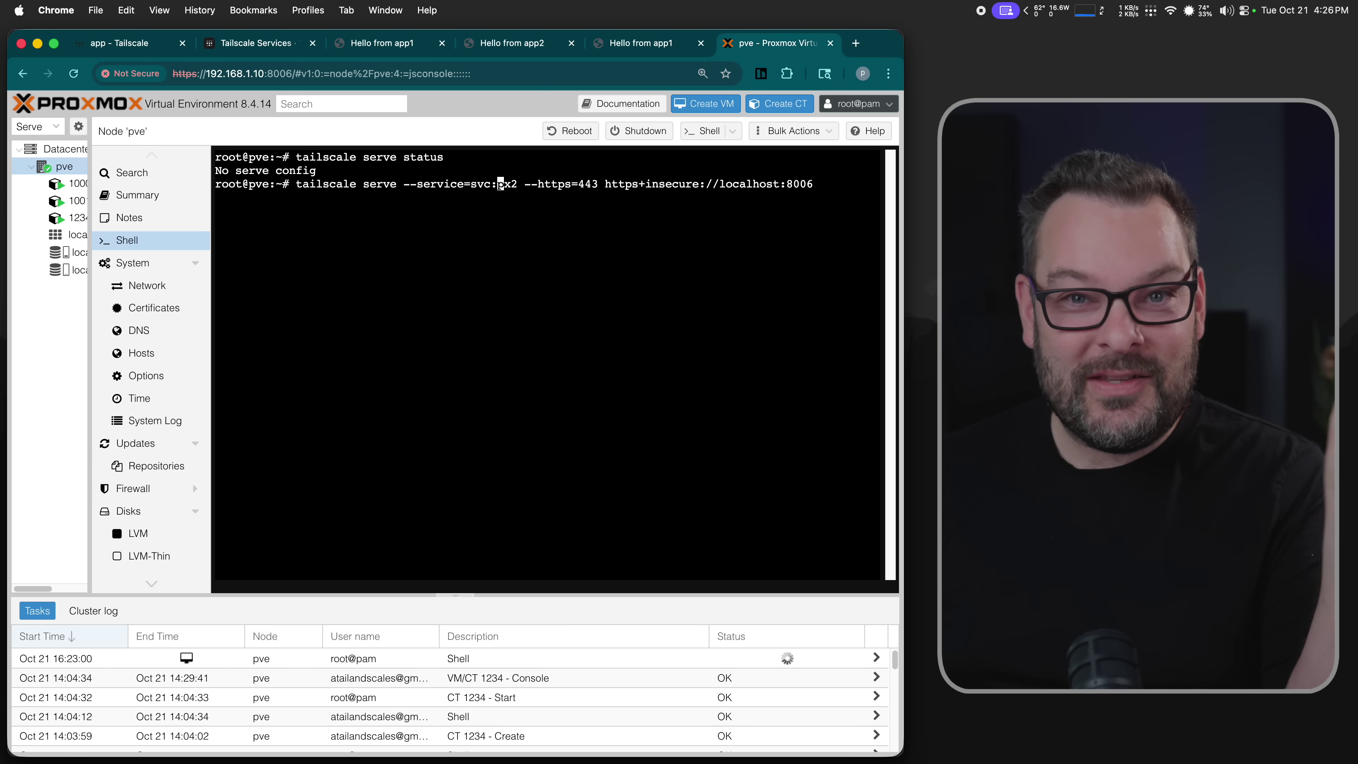
{"action": "key", "text": "Right"}
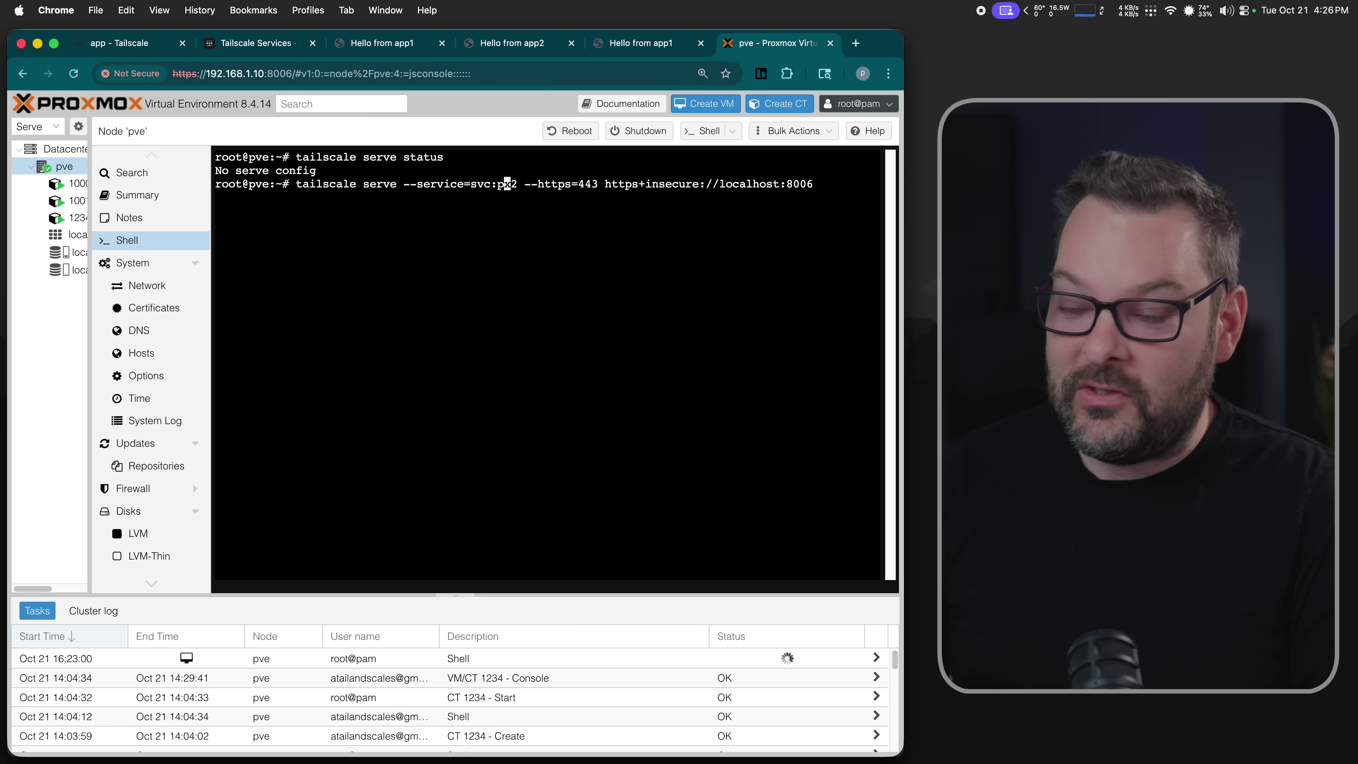
{"action": "key", "text": "Right"}
{"action": "key", "text": "Right"}
{"action": "key", "text": "Right"}
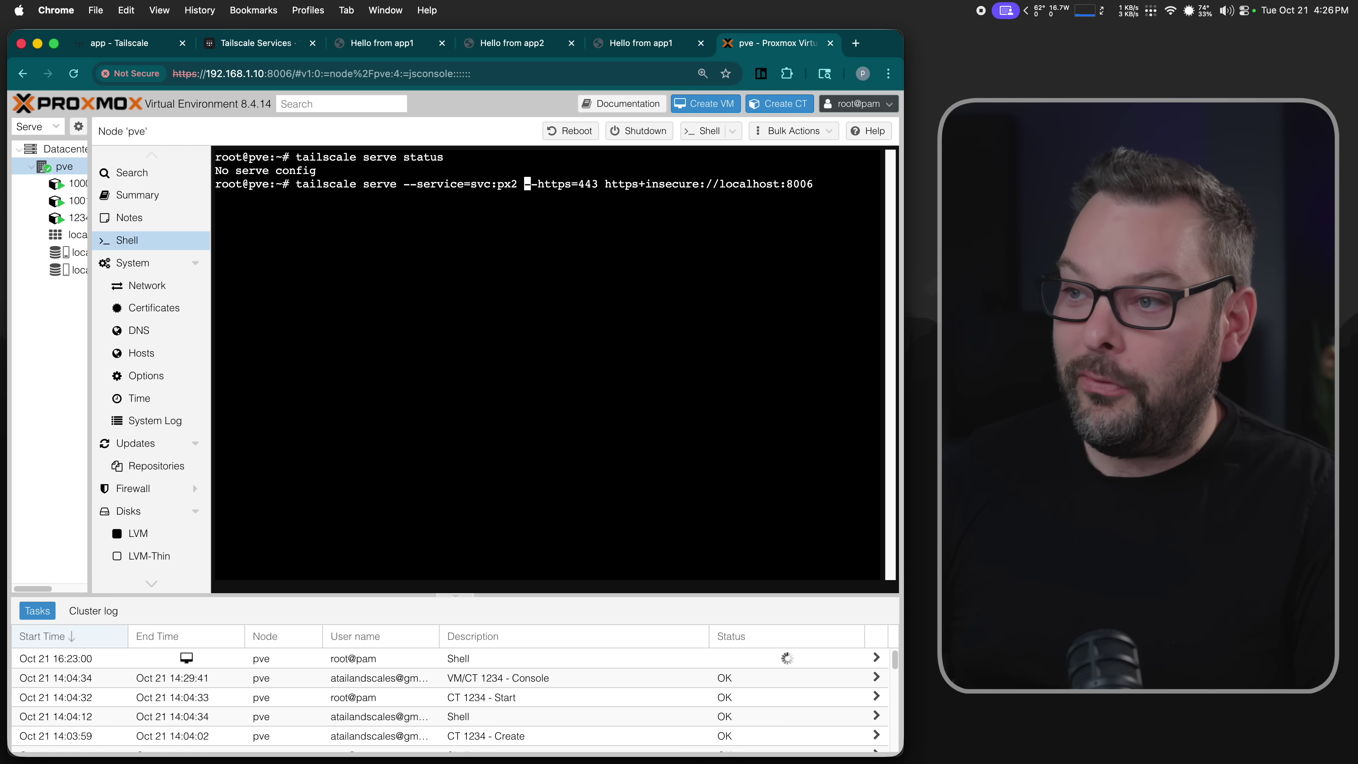
{"action": "key", "text": "Right"}
{"action": "key", "text": "Right"}
{"action": "key", "text": "Right"}
{"action": "key", "text": "Right"}
{"action": "key", "text": "Right"}
{"action": "key", "text": "Right"}
{"action": "key", "text": "Right"}
{"action": "key", "text": "Right"}
{"action": "key", "text": "Right"}
{"action": "key", "text": "Right"}
{"action": "key", "text": "Right"}
{"action": "key", "text": "Right"}
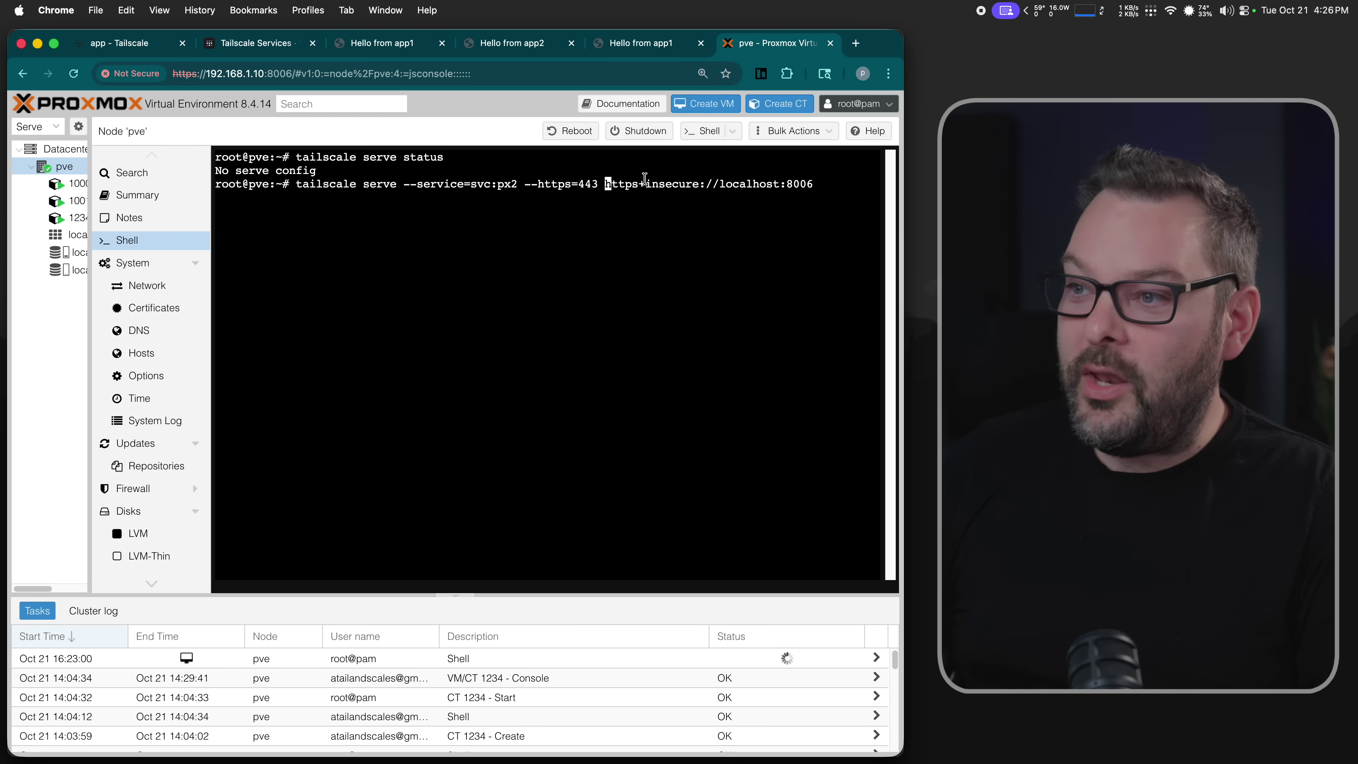
{"action": "left_click_drag", "start_coordinate": [640, 184], "coordinate": [704, 185]}
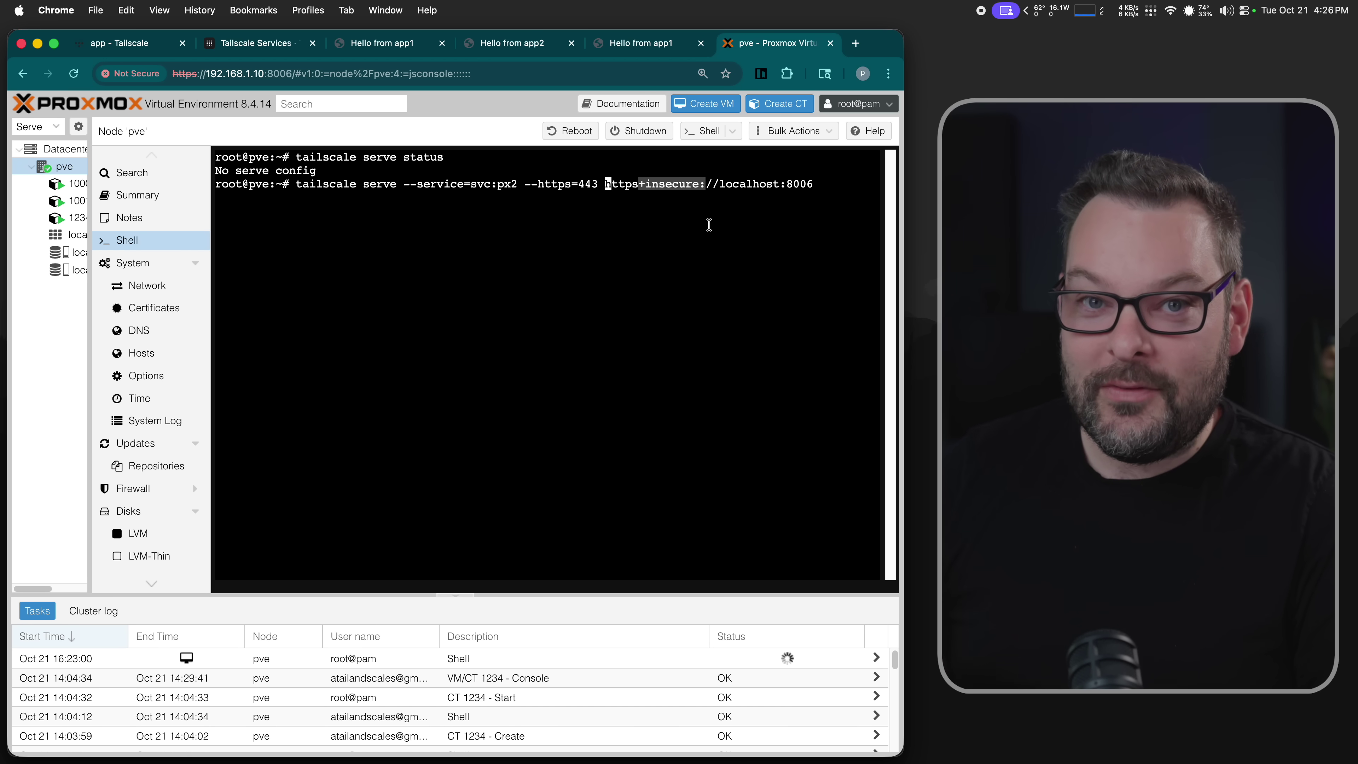
{"action": "left_click", "coordinate": [678, 193]}
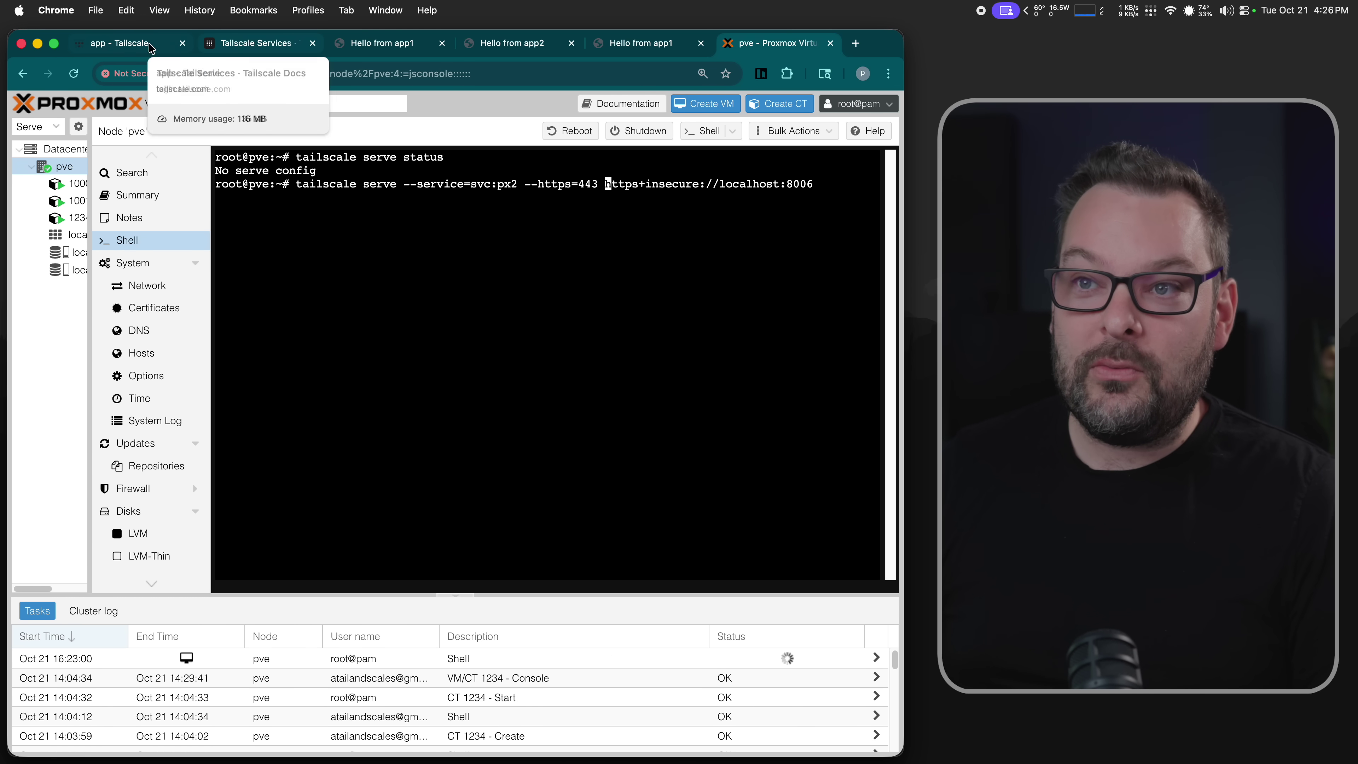
- Under Services in the admin console, start a new service named px2
{"action": "left_click", "coordinate": [129, 46]}
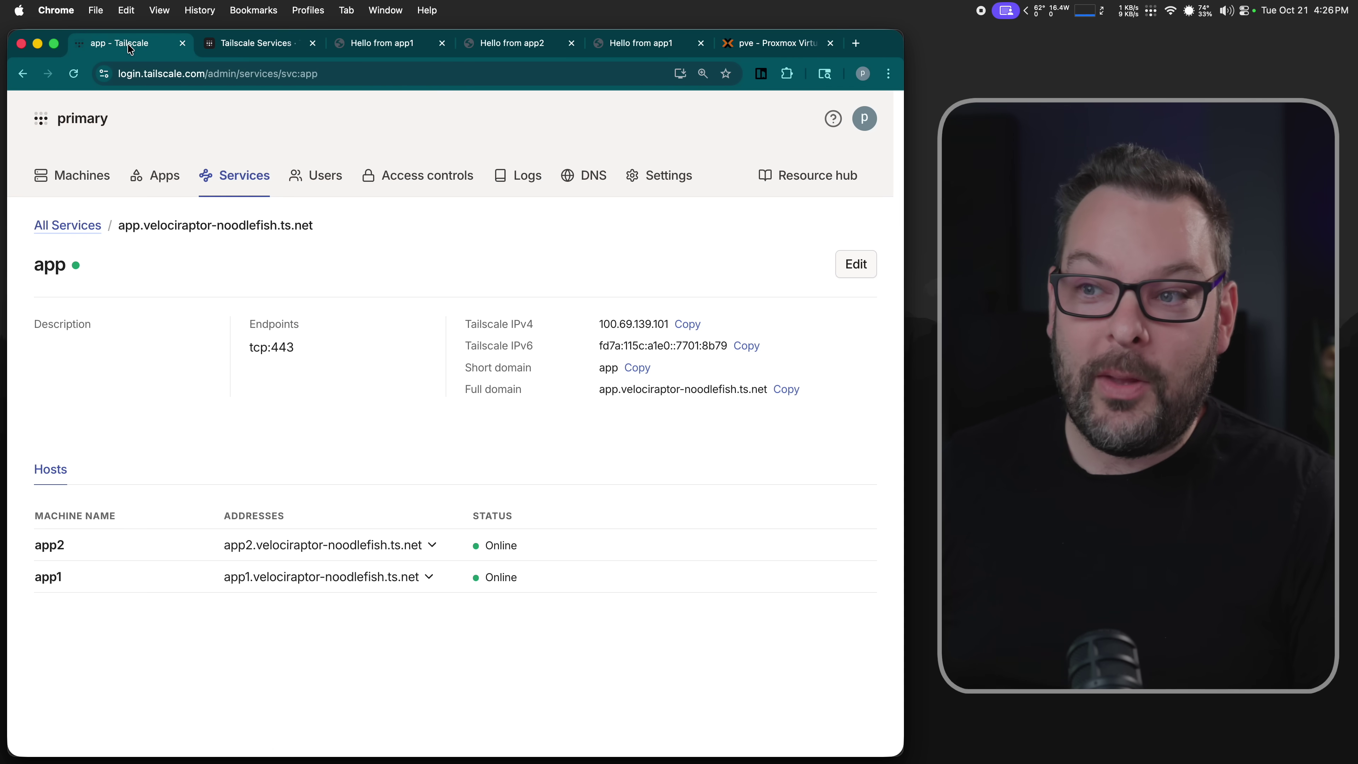
{"action": "left_click", "coordinate": [240, 179]}
{"action": "left_click", "coordinate": [813, 370]}
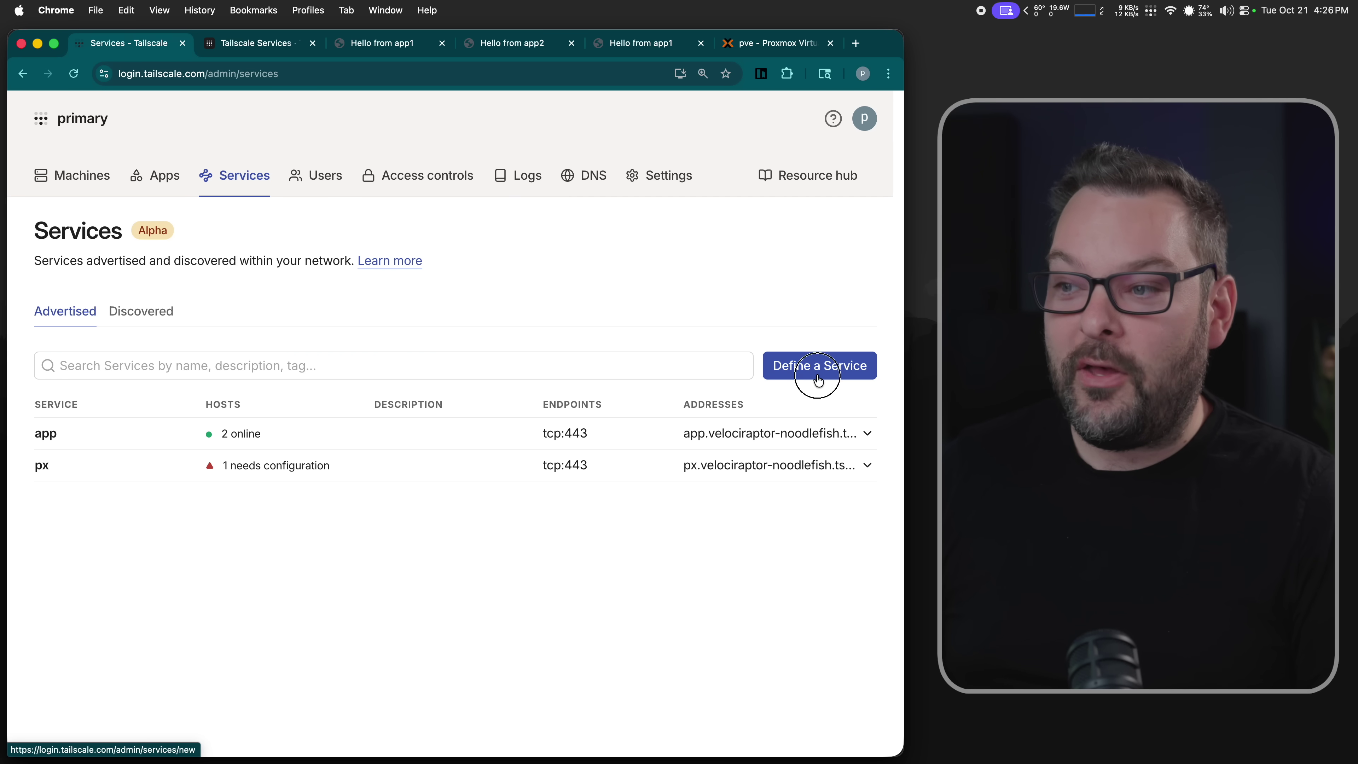
{"action": "left_click", "coordinate": [319, 361]}
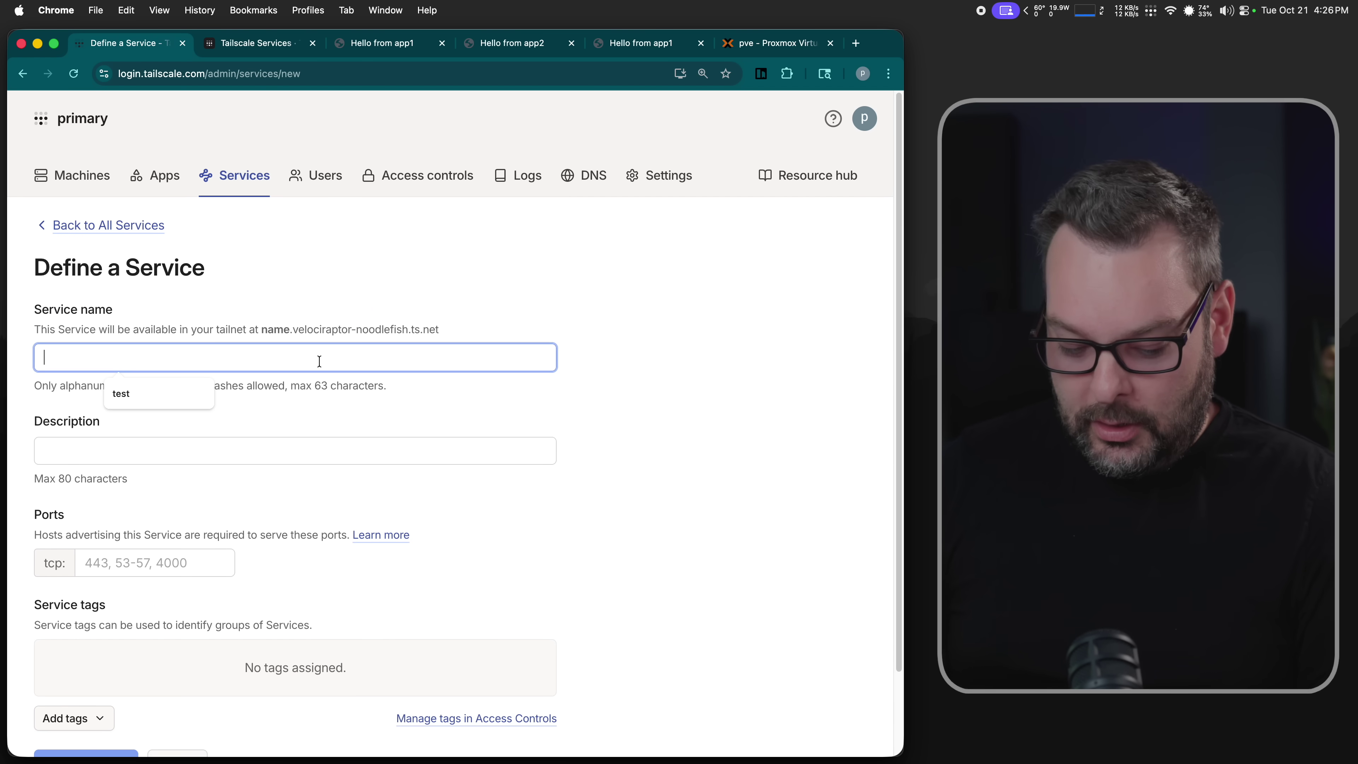
{"action": "type", "text": "px2"}
{"action": "scroll", "coordinate": [321, 428], "scroll_direction": "down", "scroll_amount": 2}
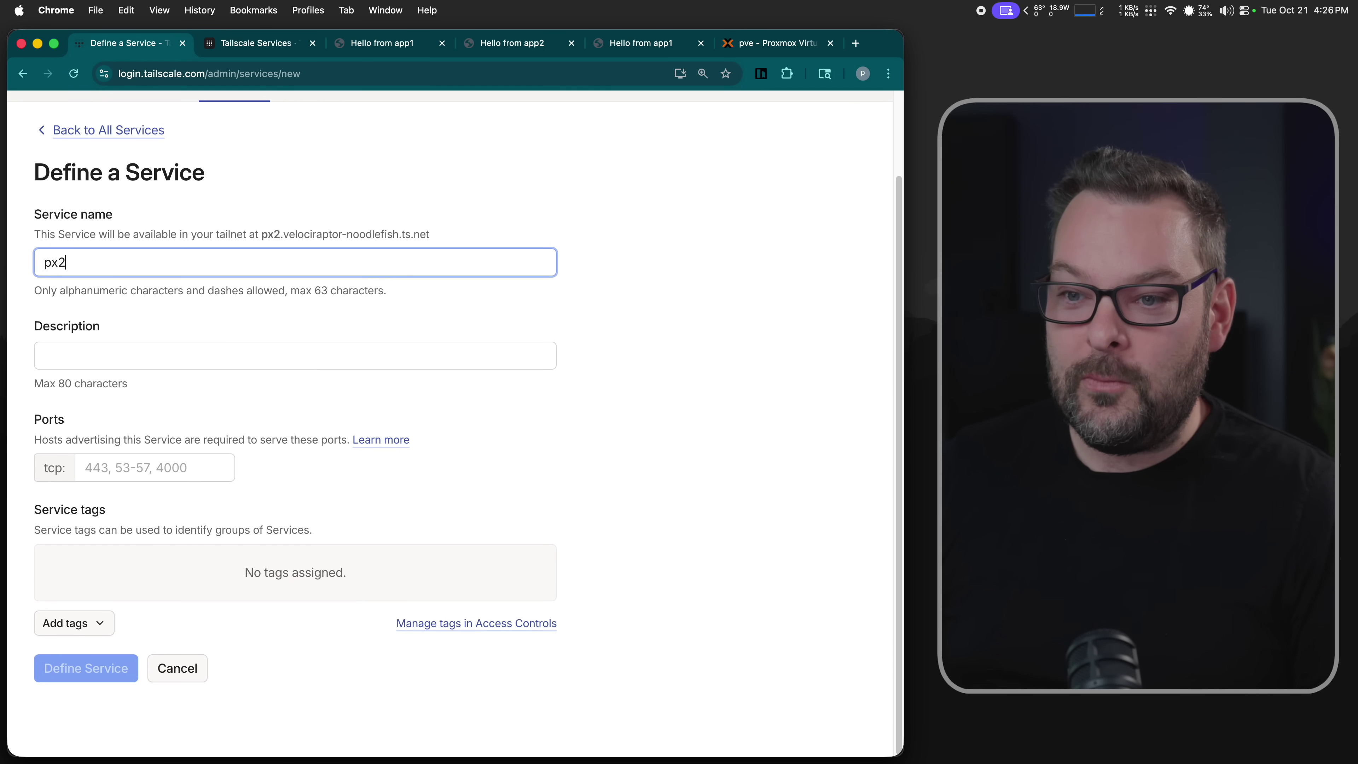
- Give px2 port 443 with no tag, create it, and open its machines list
{"action": "left_click", "coordinate": [155, 468]}
{"action": "type", "text": "4"}
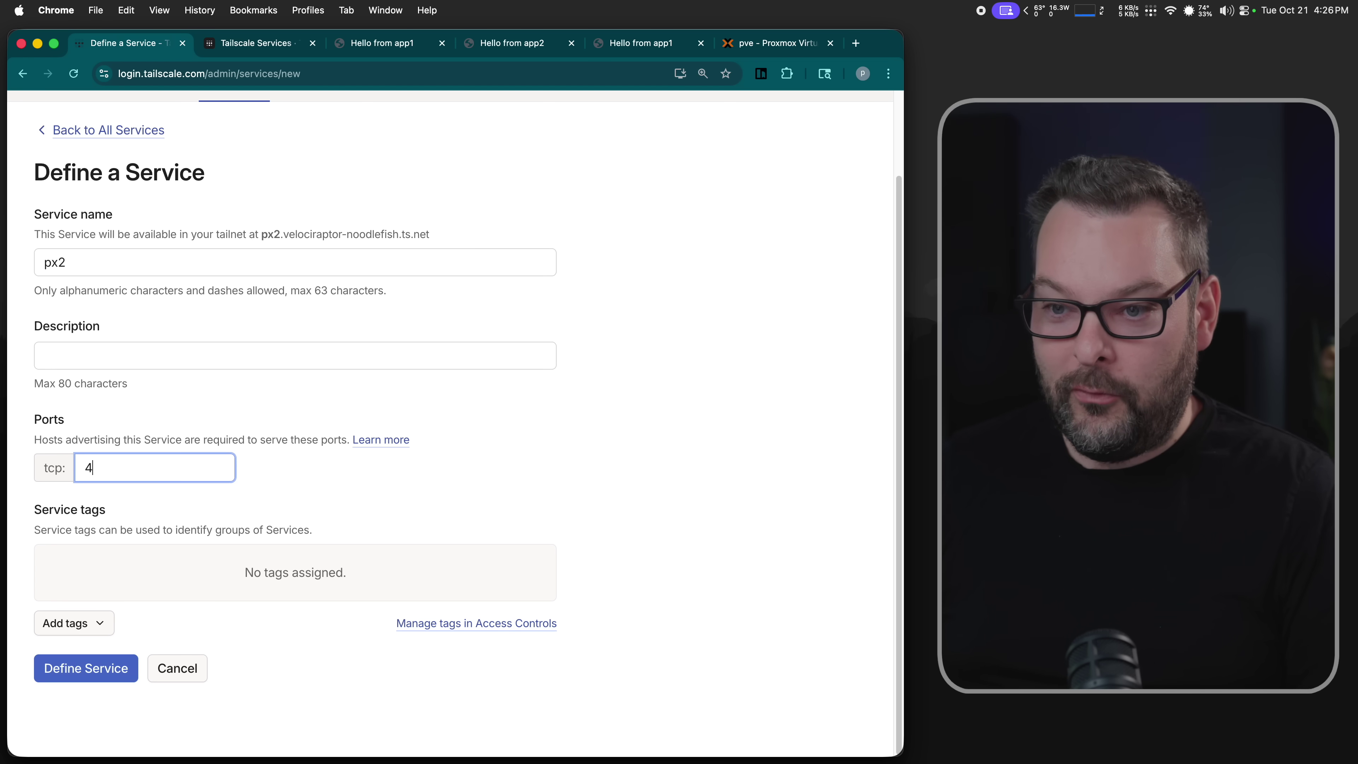
{"action": "key", "text": "BackSpace"}
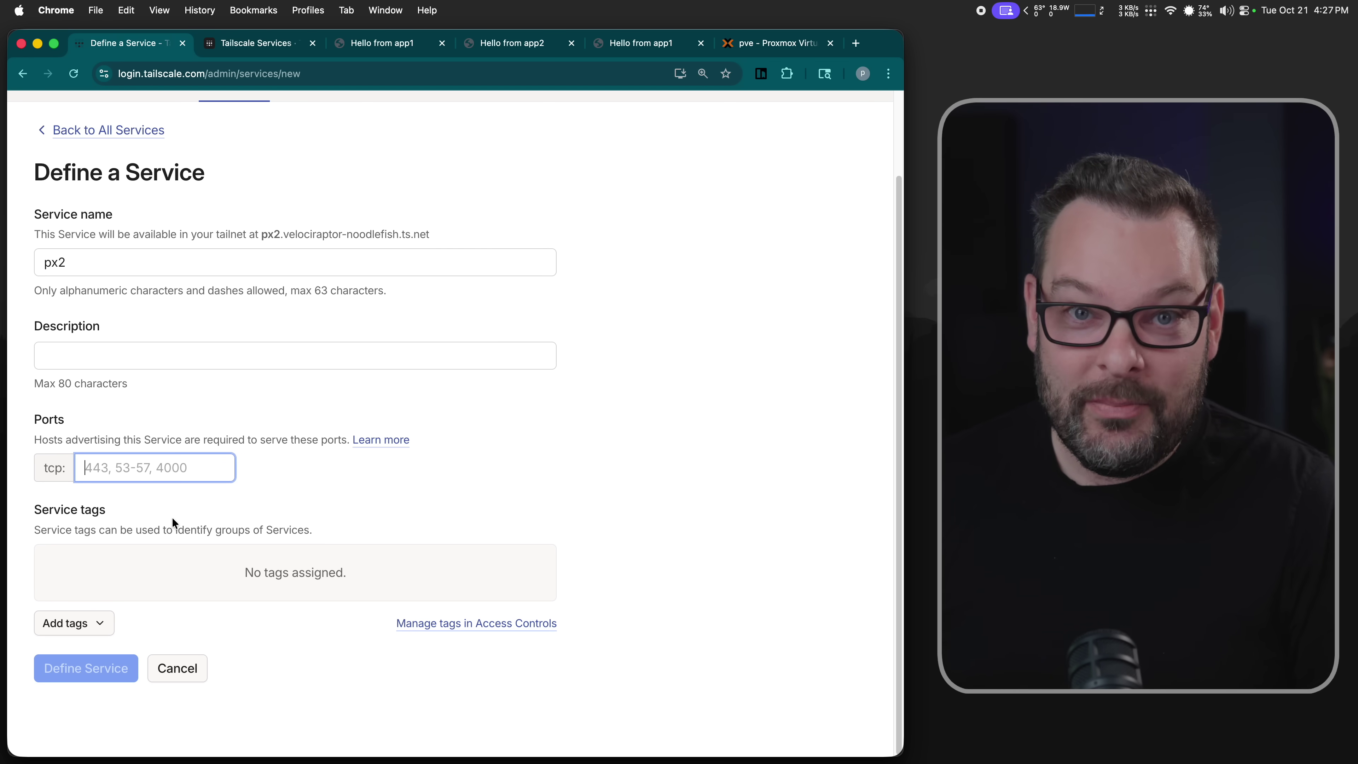
{"action": "type", "text": "443"}
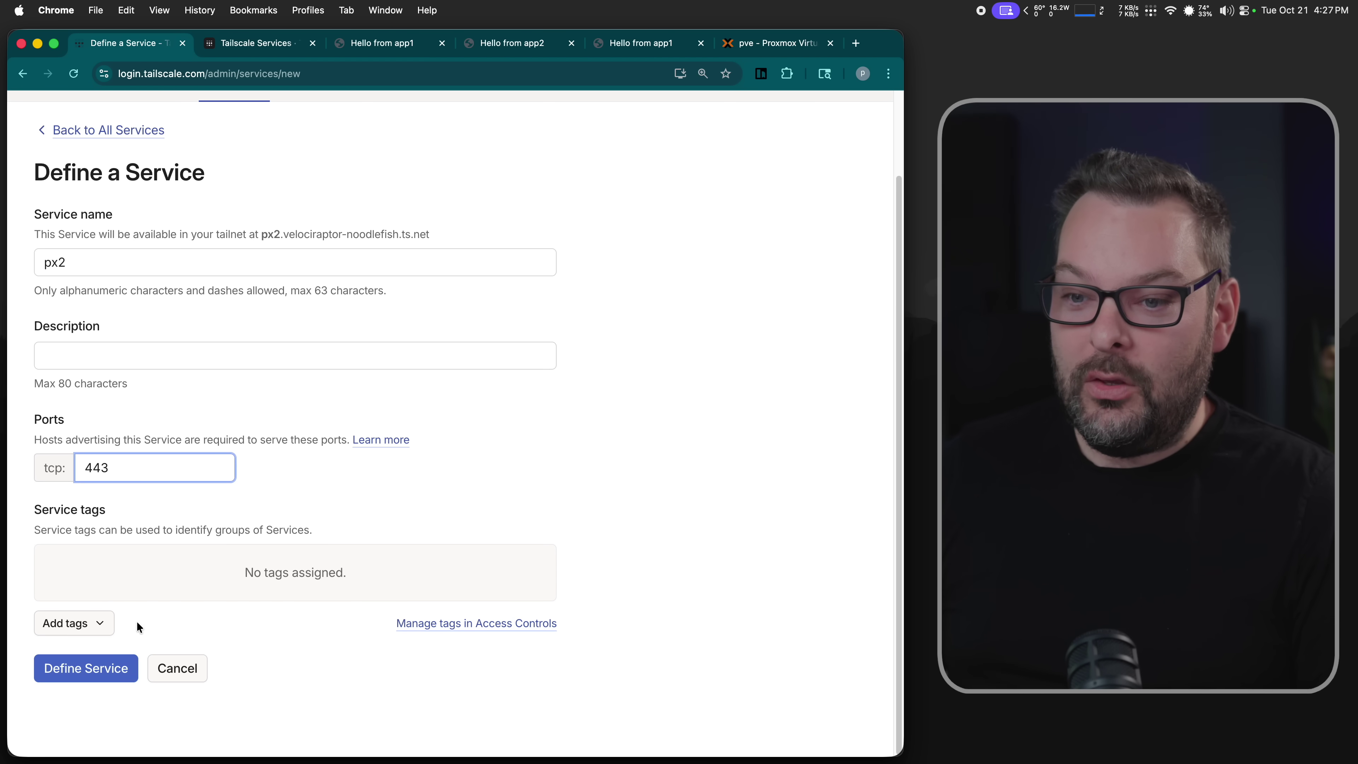
{"action": "left_click", "coordinate": [100, 625]}
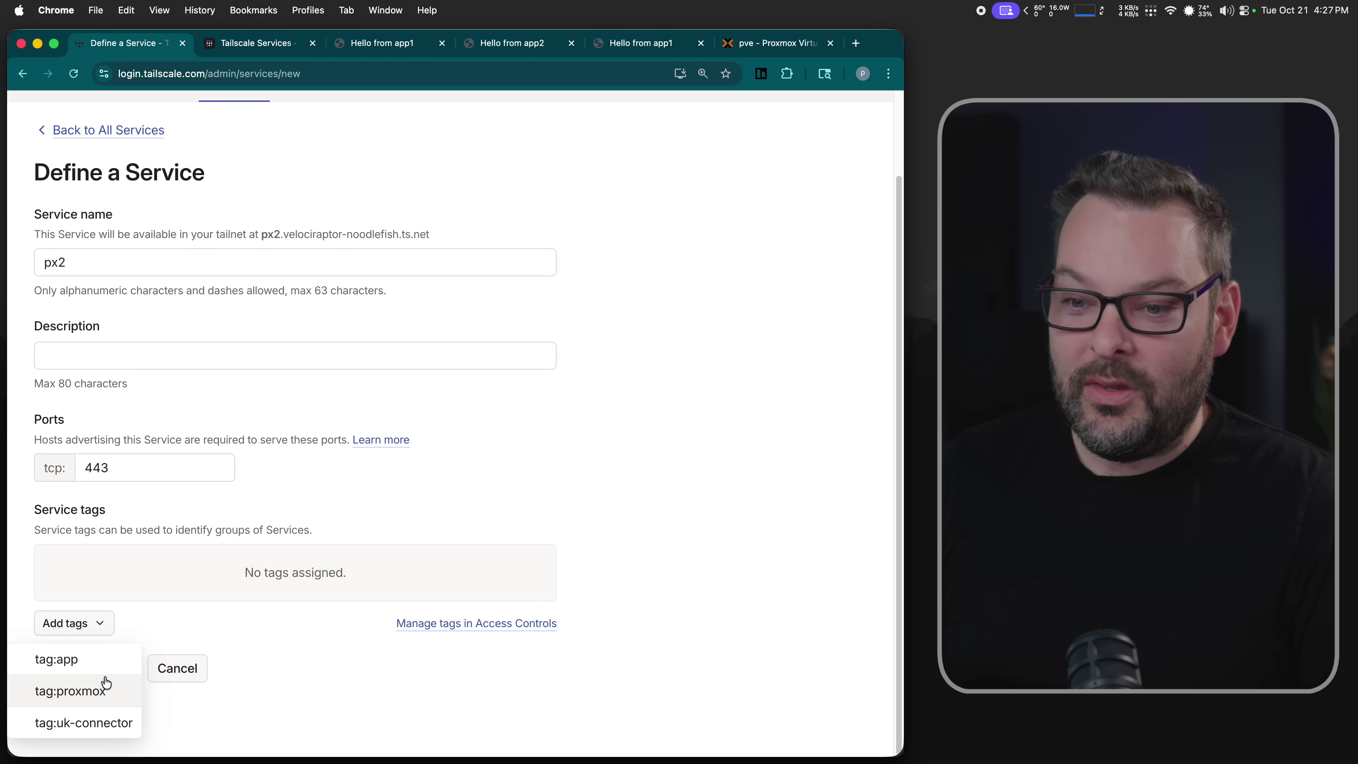
{"action": "key", "text": "Escape"}
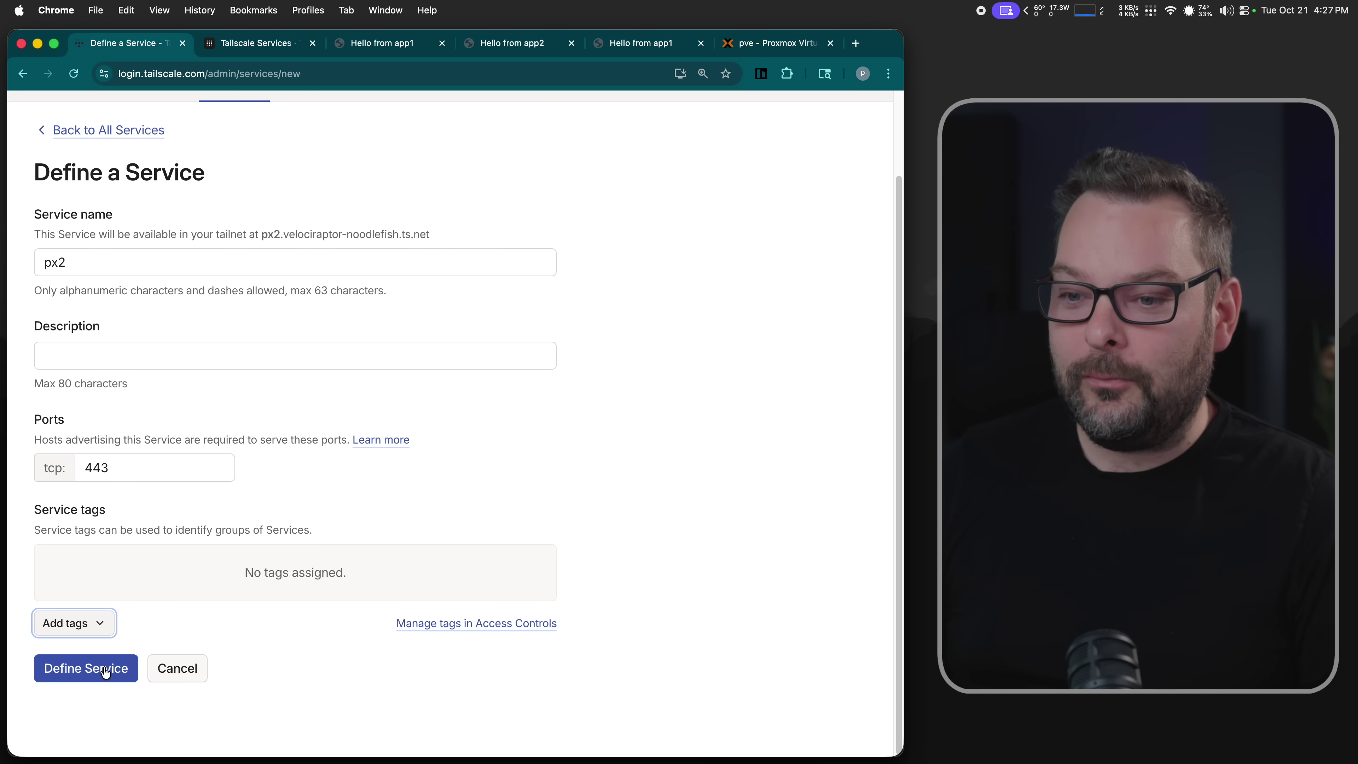
{"action": "left_click", "coordinate": [105, 673]}
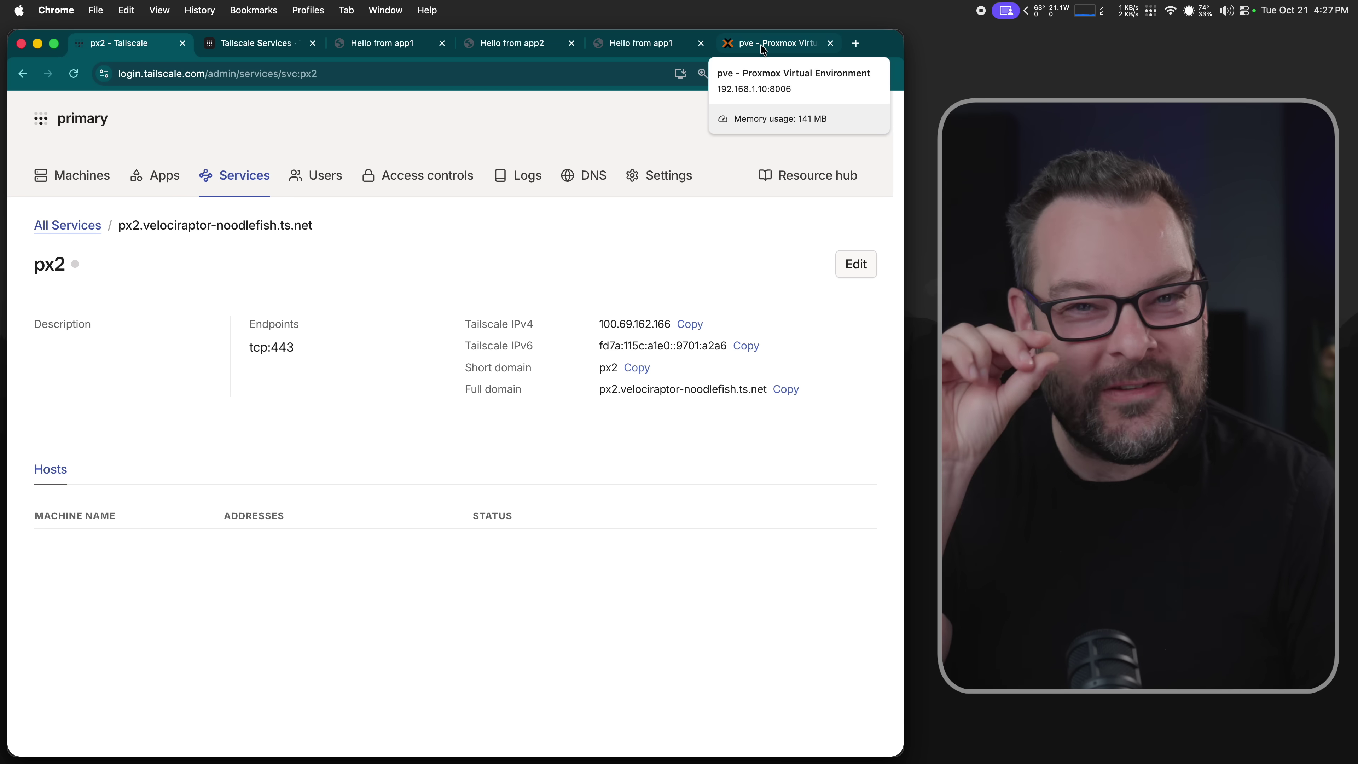
{"action": "left_click", "coordinate": [91, 176], "text": "super"}
{"action": "left_click", "coordinate": [211, 46]}
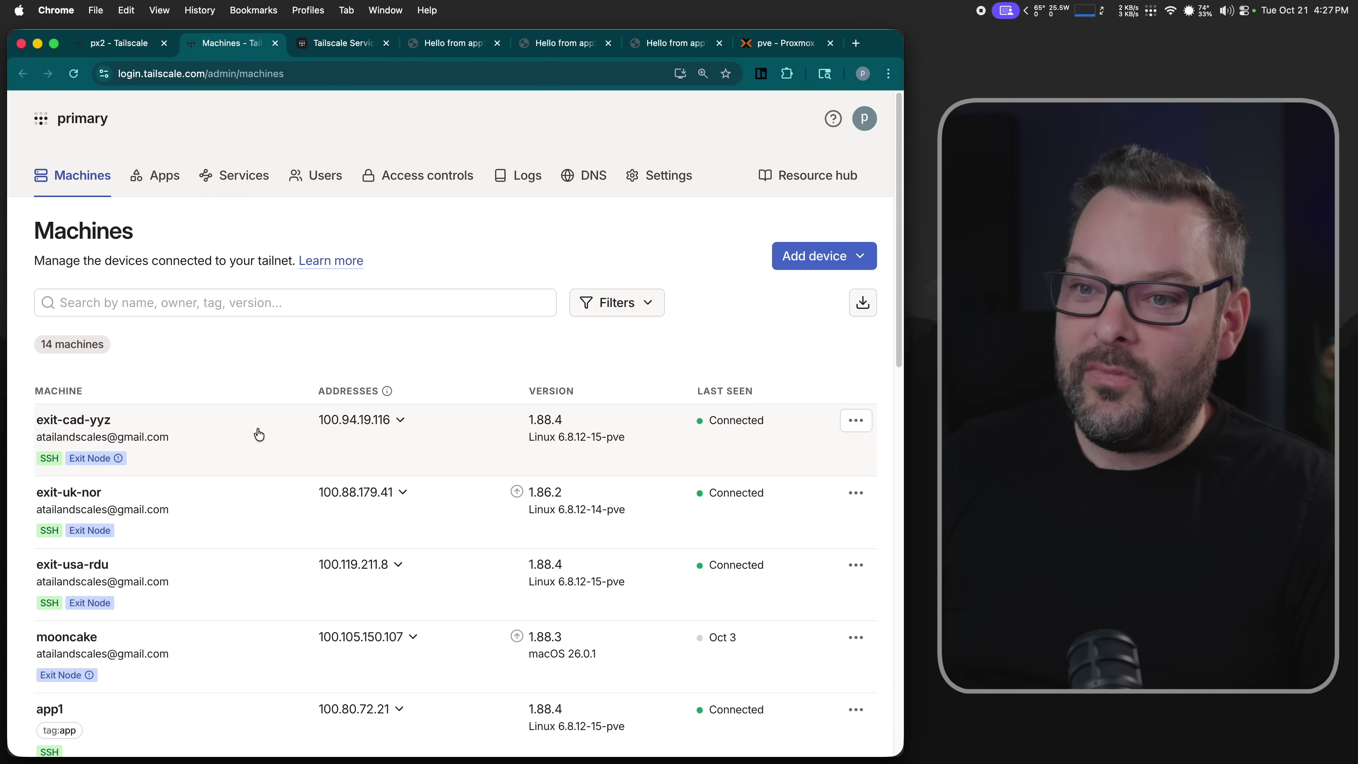
{"action": "scroll", "coordinate": [259, 434], "scroll_direction": "down", "scroll_amount": 5}
{"action": "scroll", "coordinate": [260, 454], "scroll_direction": "down", "scroll_amount": 4}
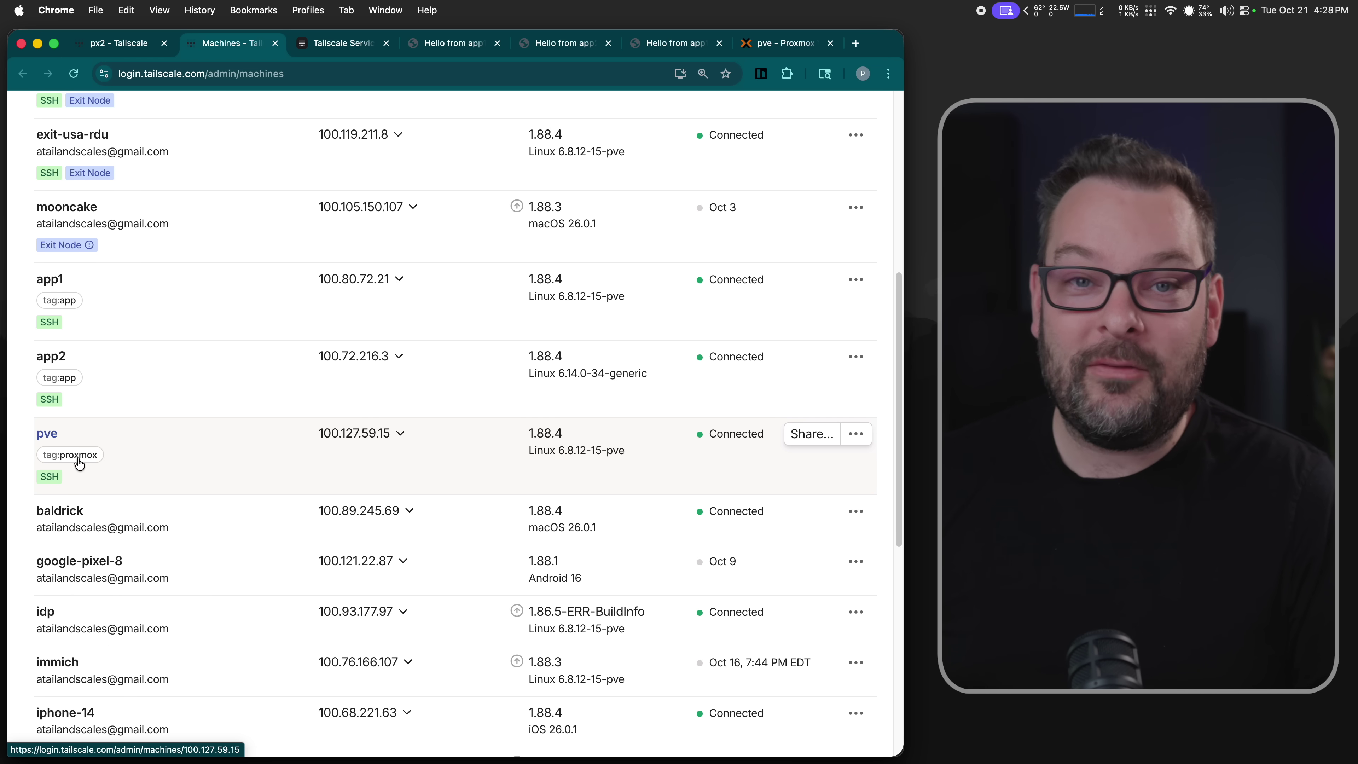
{"action": "scroll", "coordinate": [79, 464], "scroll_direction": "up", "scroll_amount": 10}
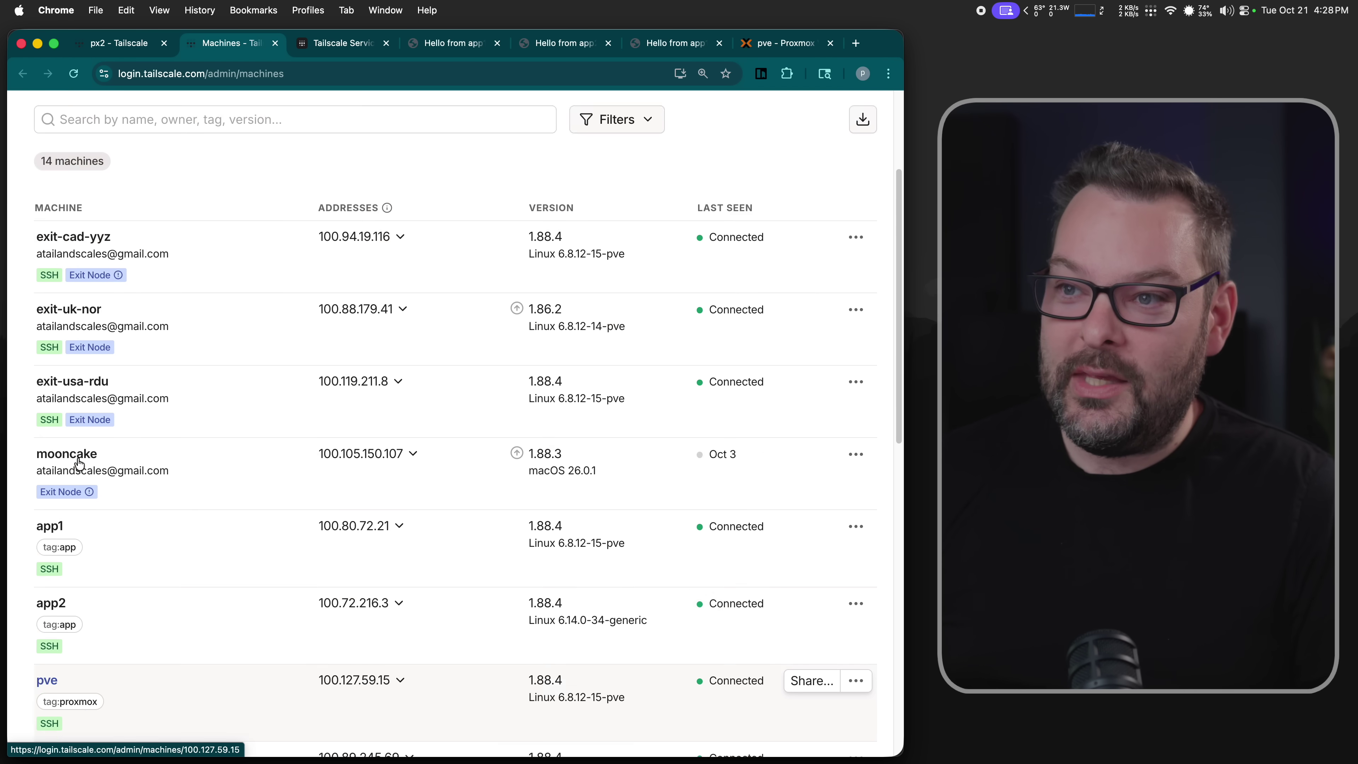
{"action": "left_click", "coordinate": [394, 175]}
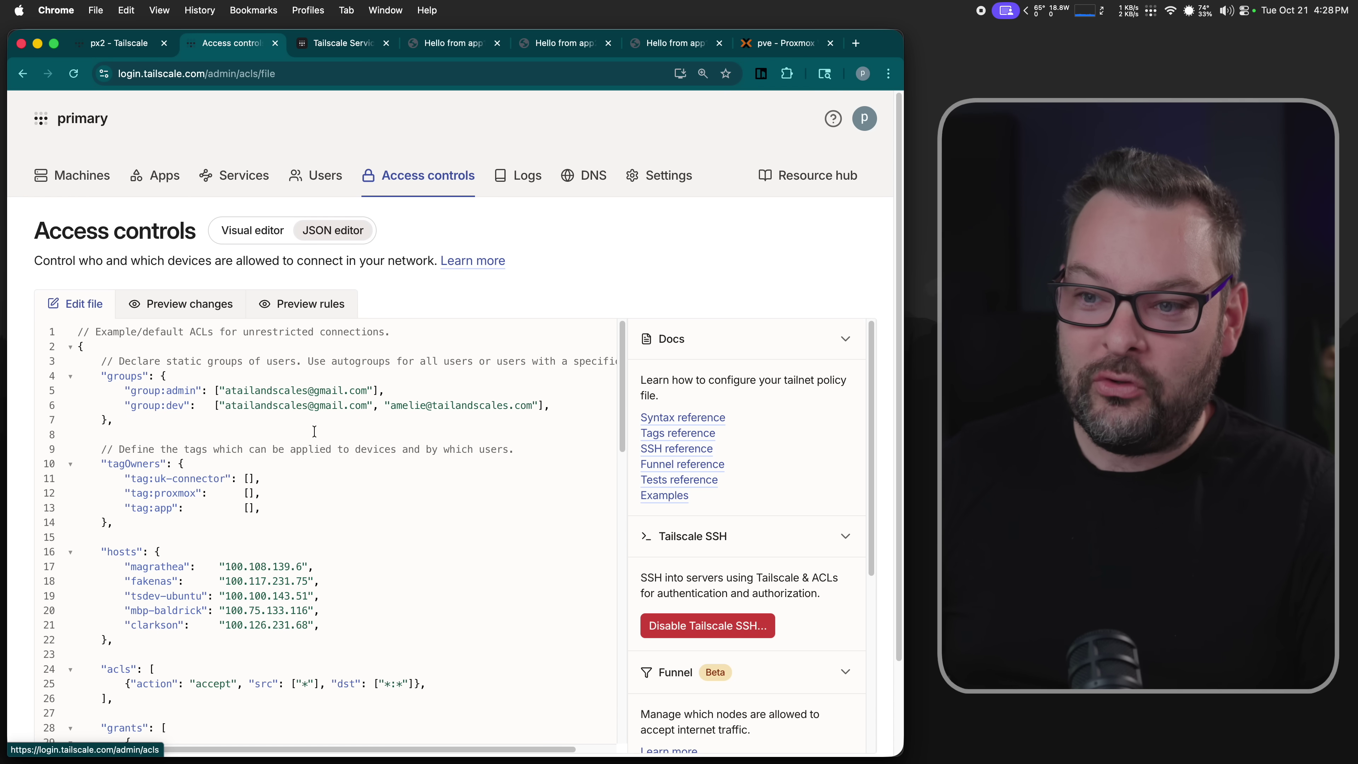
{"action": "left_click_drag", "start_coordinate": [261, 492], "coordinate": [72, 499]}
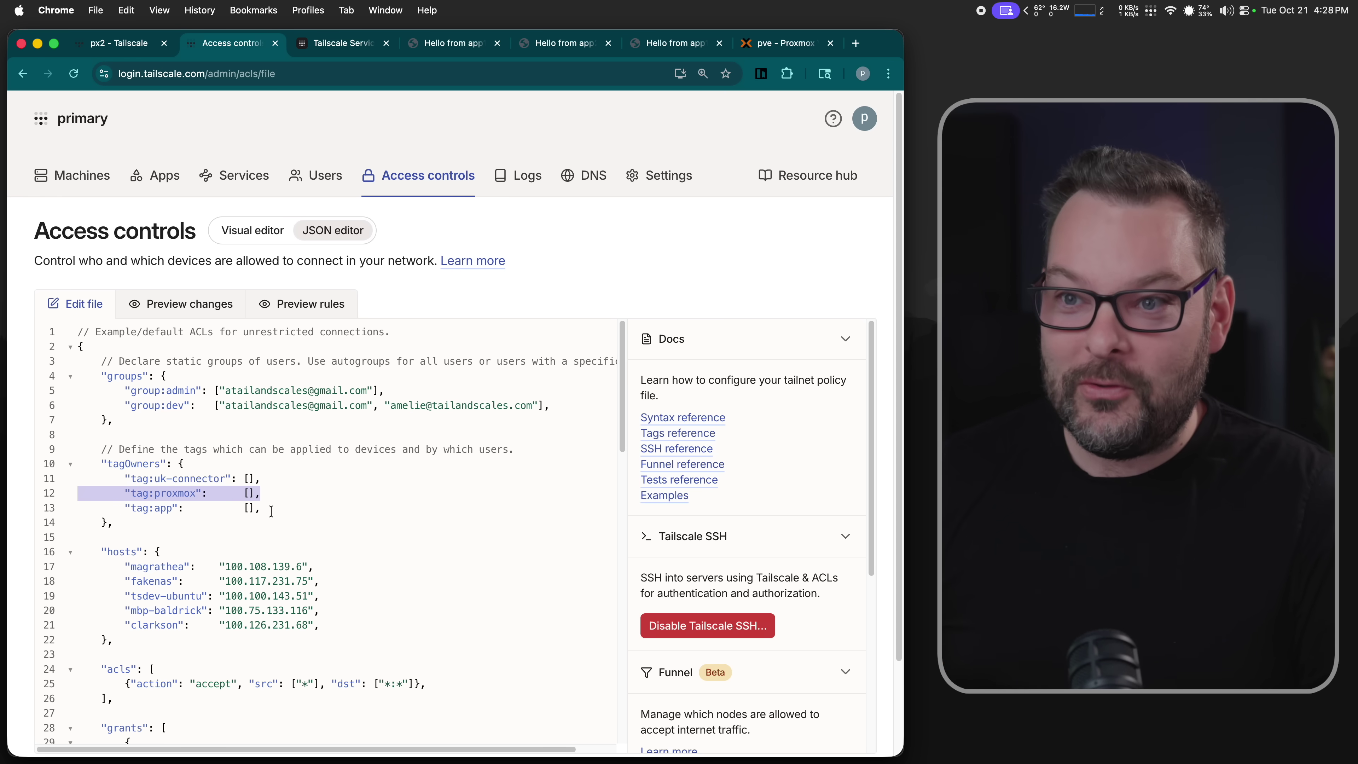
{"action": "left_click", "coordinate": [80, 176]}
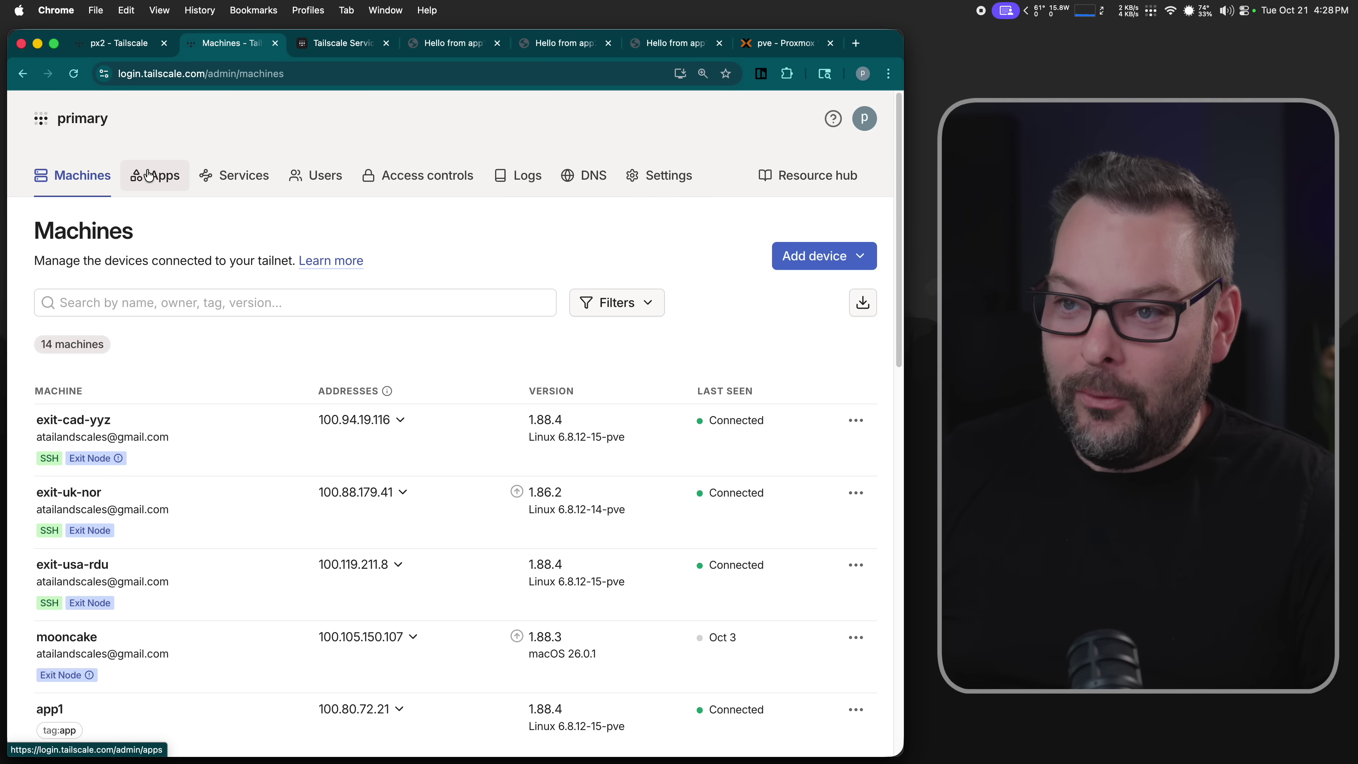
{"action": "left_click", "coordinate": [222, 178]}
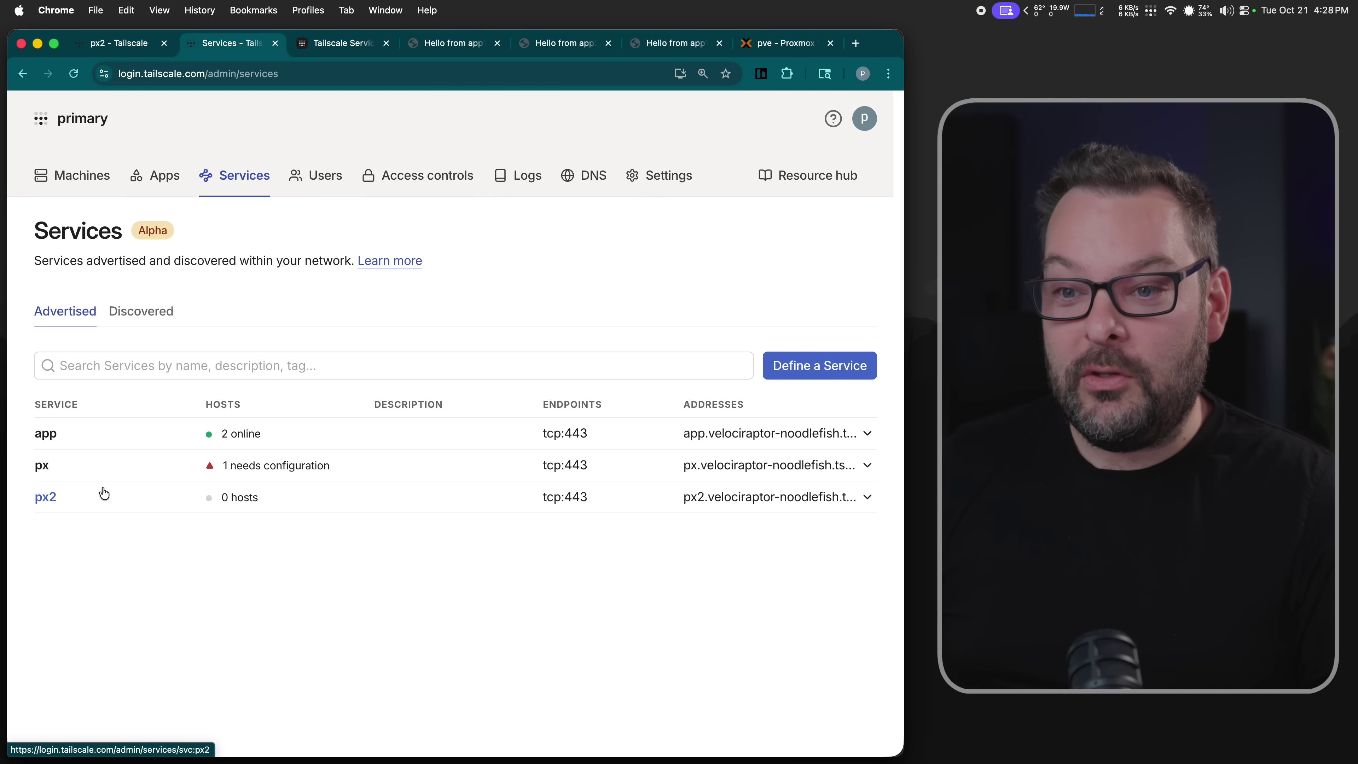
{"action": "left_click", "coordinate": [46, 497]}
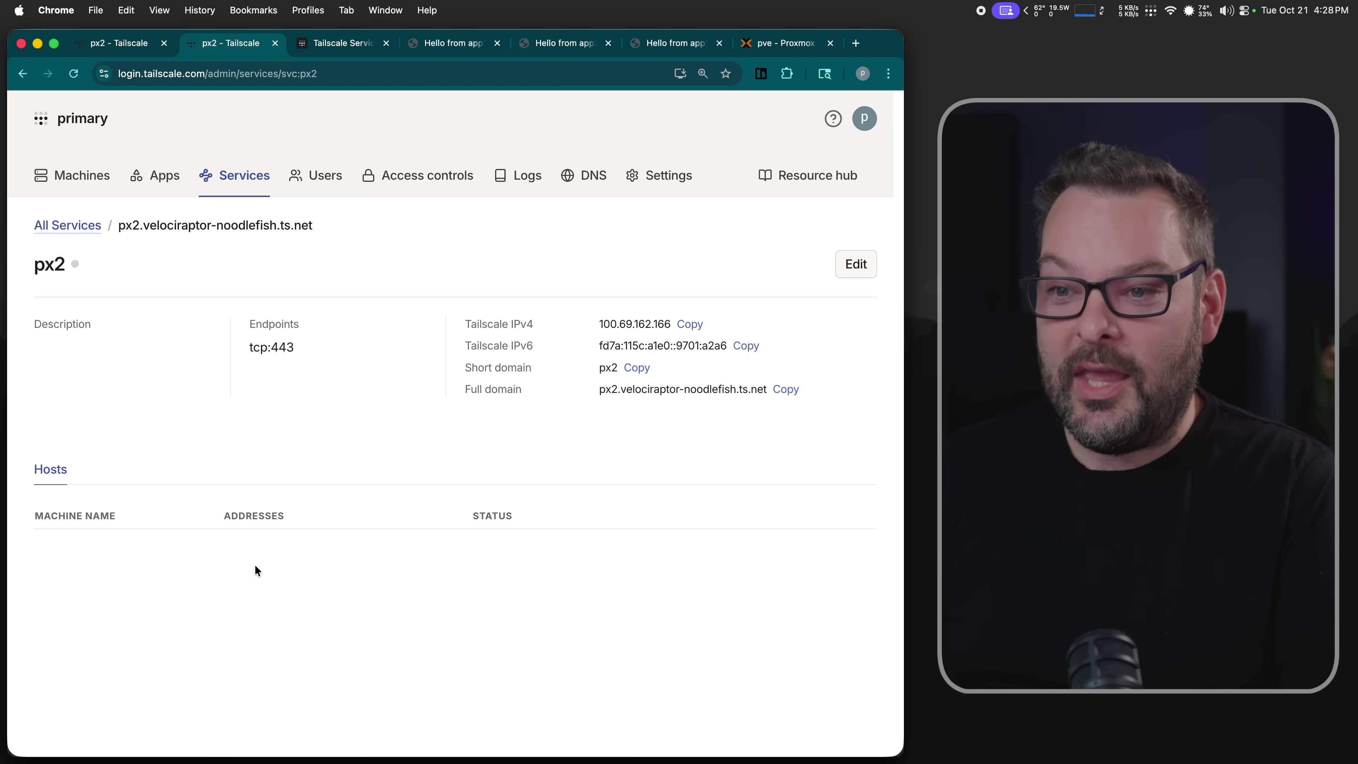
- Run the serve command proxying svc:px2 on HTTPS 443 to https+insecure://localhost:8006
{"action": "left_click", "coordinate": [784, 45]}
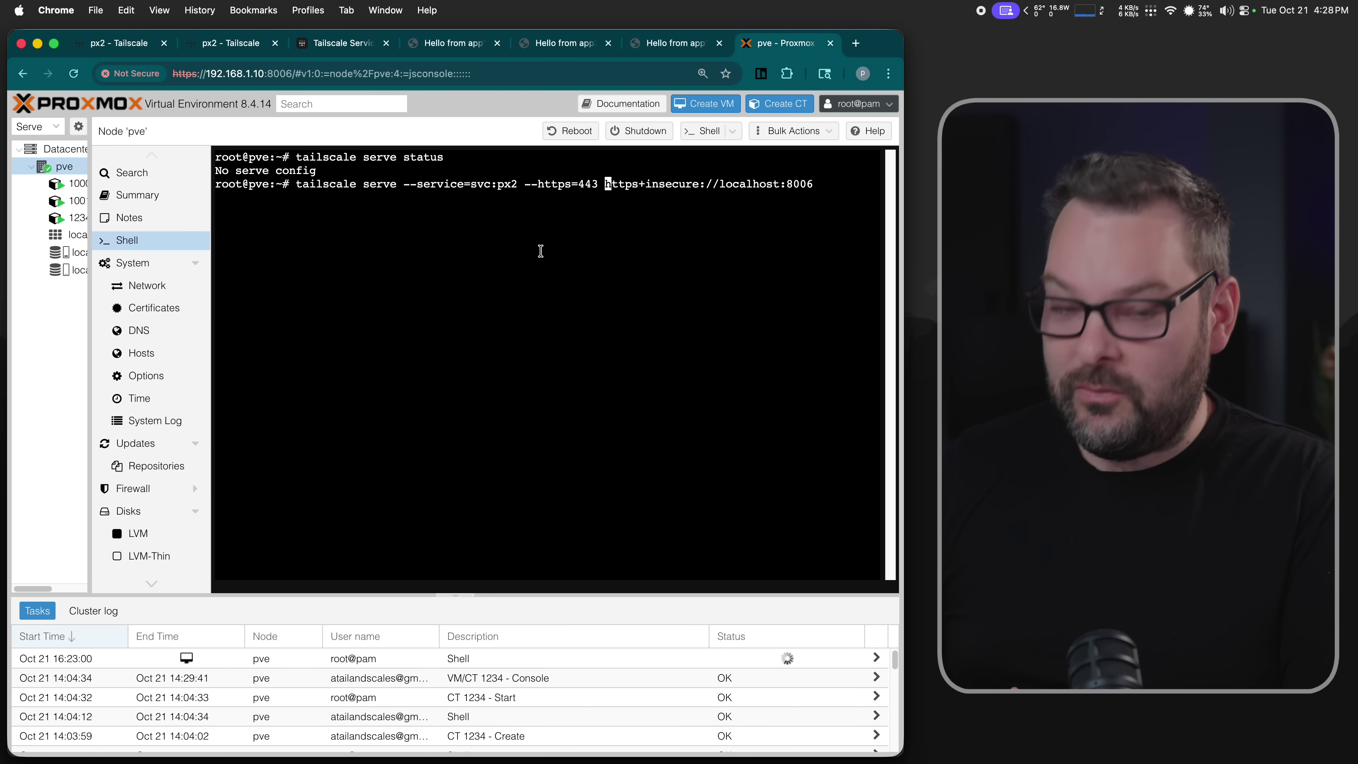
{"action": "key", "text": "Return"}
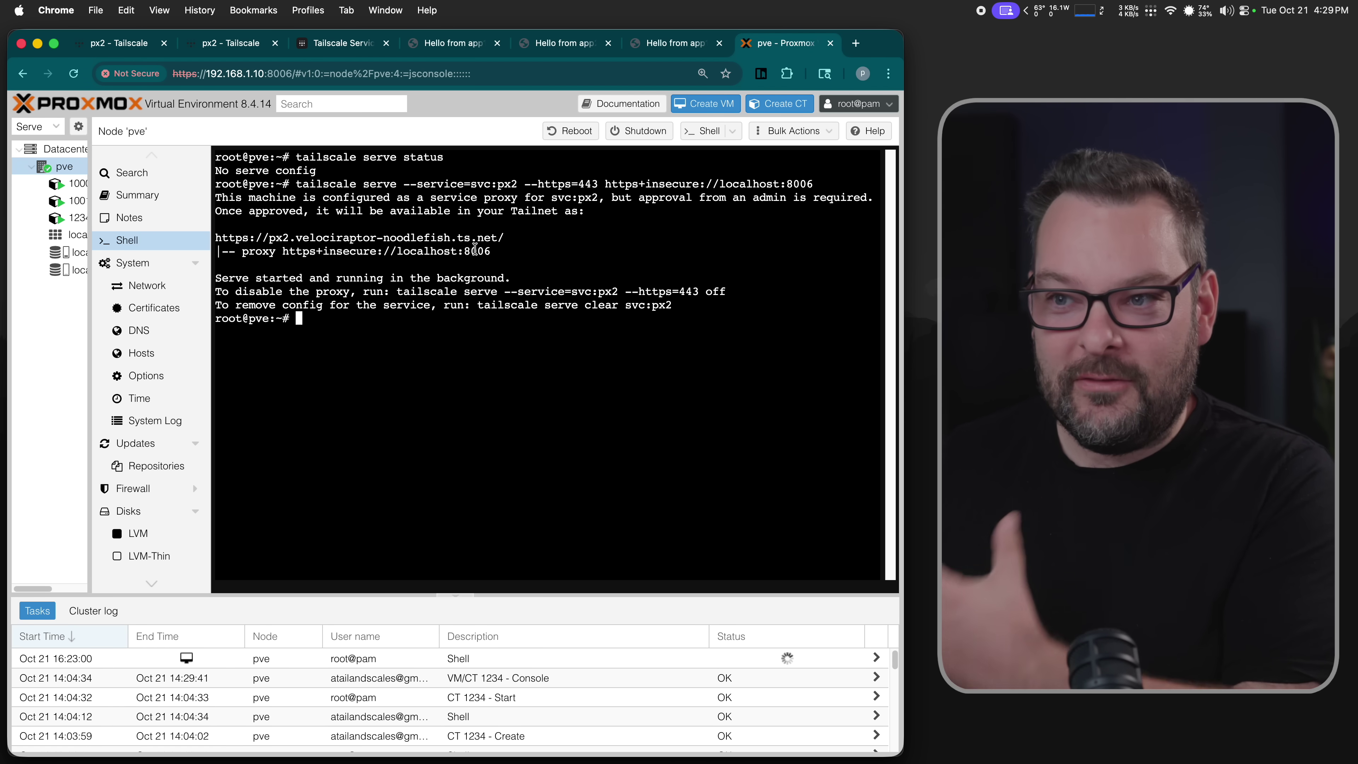
- Approve pve as px2's host and copy the service's full domain name
{"action": "left_click", "coordinate": [246, 47]}
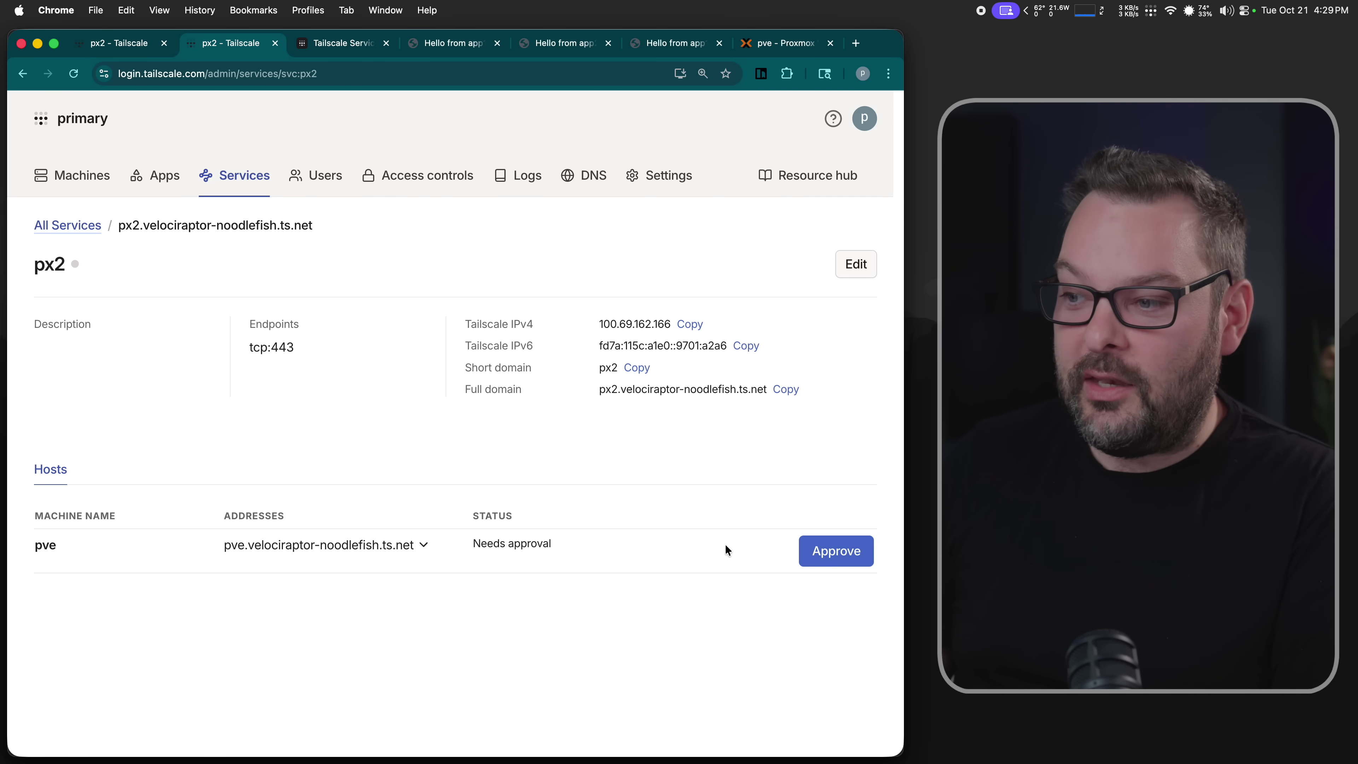
{"action": "left_click", "coordinate": [830, 559]}
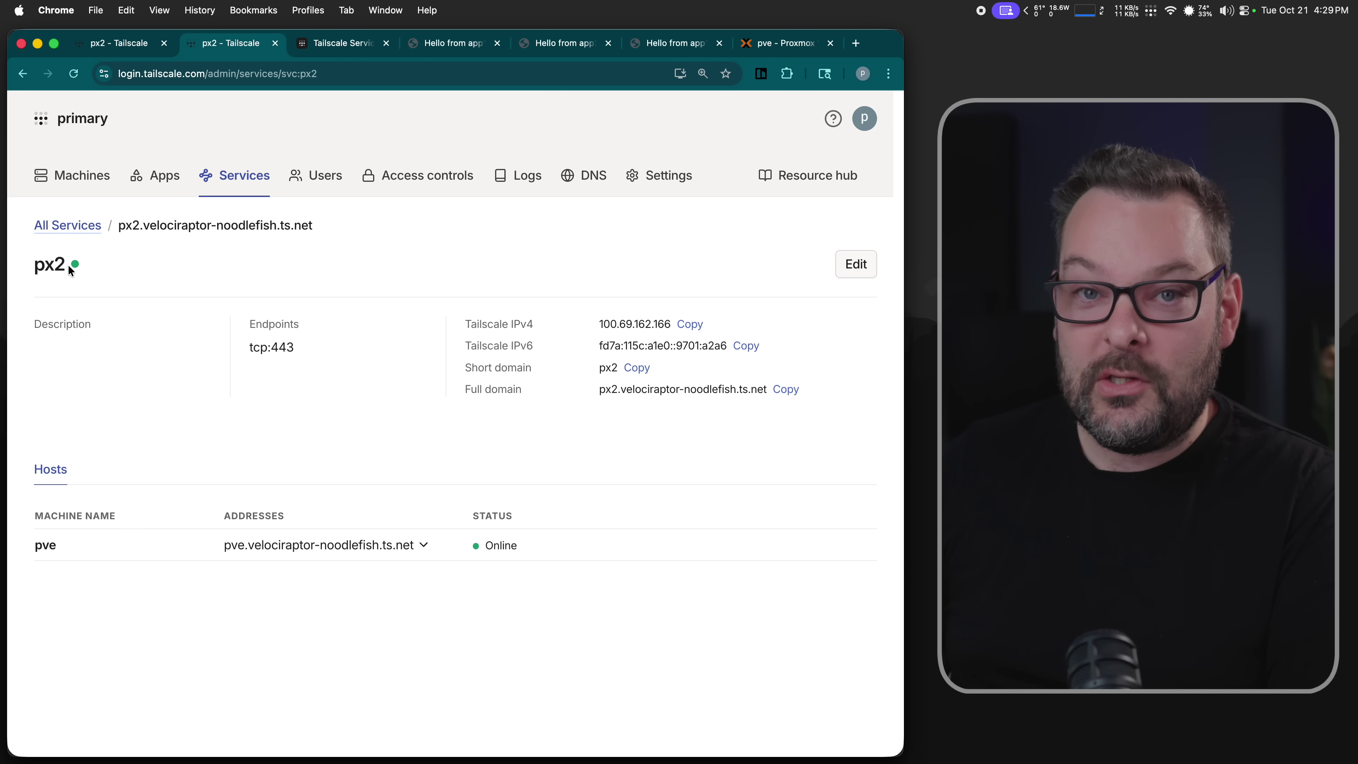
{"action": "left_click_drag", "start_coordinate": [315, 225], "coordinate": [120, 230]}
{"action": "key", "text": "super+c"}
{"action": "key", "text": "super+t"}
{"action": "key", "text": "super+v"}
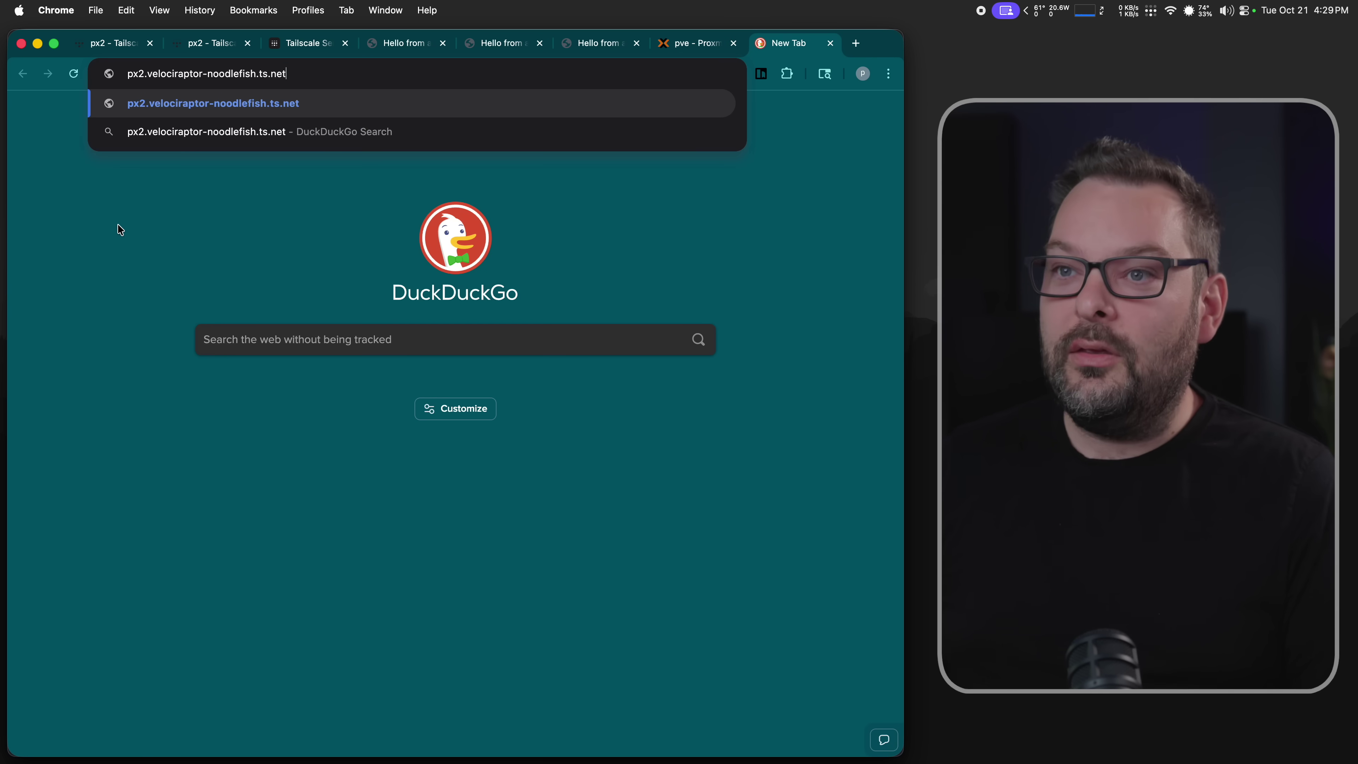
{"action": "key", "text": "Return"}
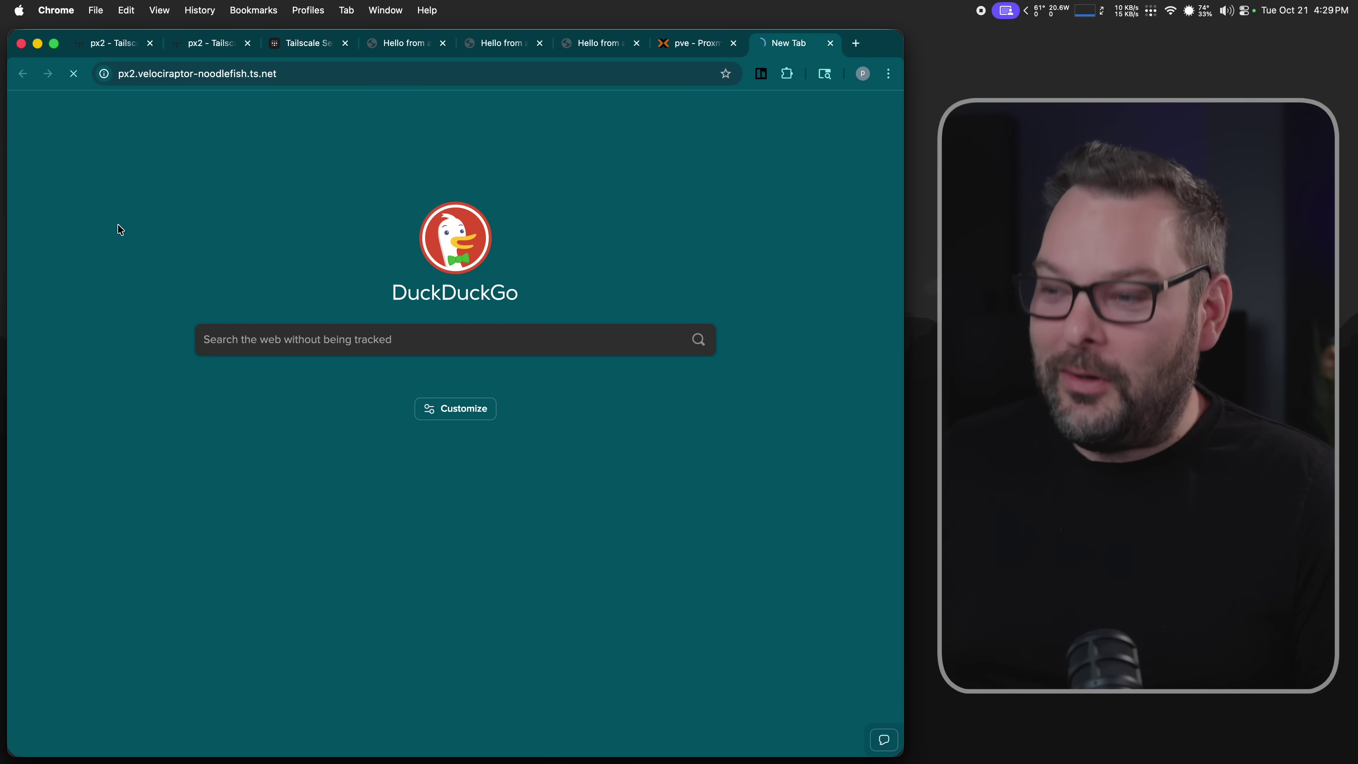
{"action": "key", "text": "super+l"}
{"action": "key", "text": "Left"}
{"action": "type", "text": "https"}
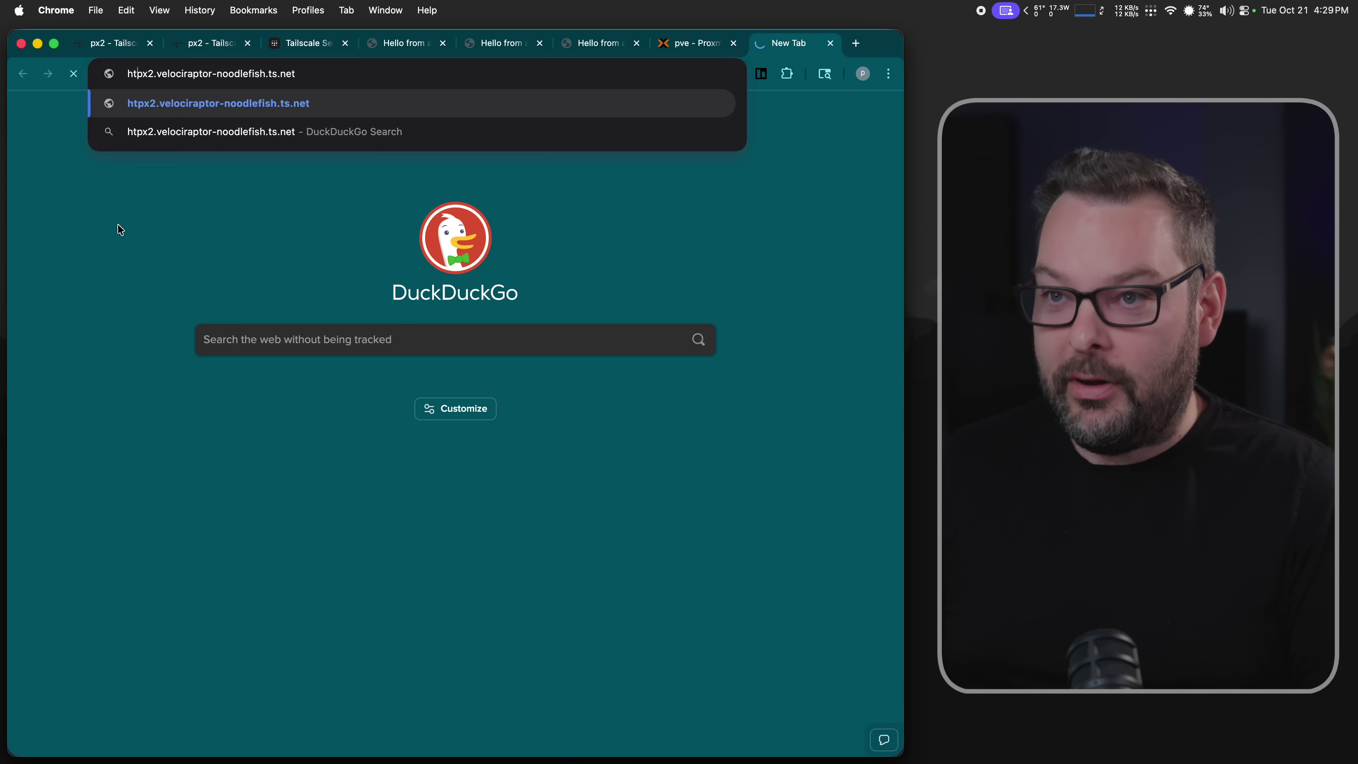
{"action": "type", "text": "://"}
{"action": "key", "text": "Return"}
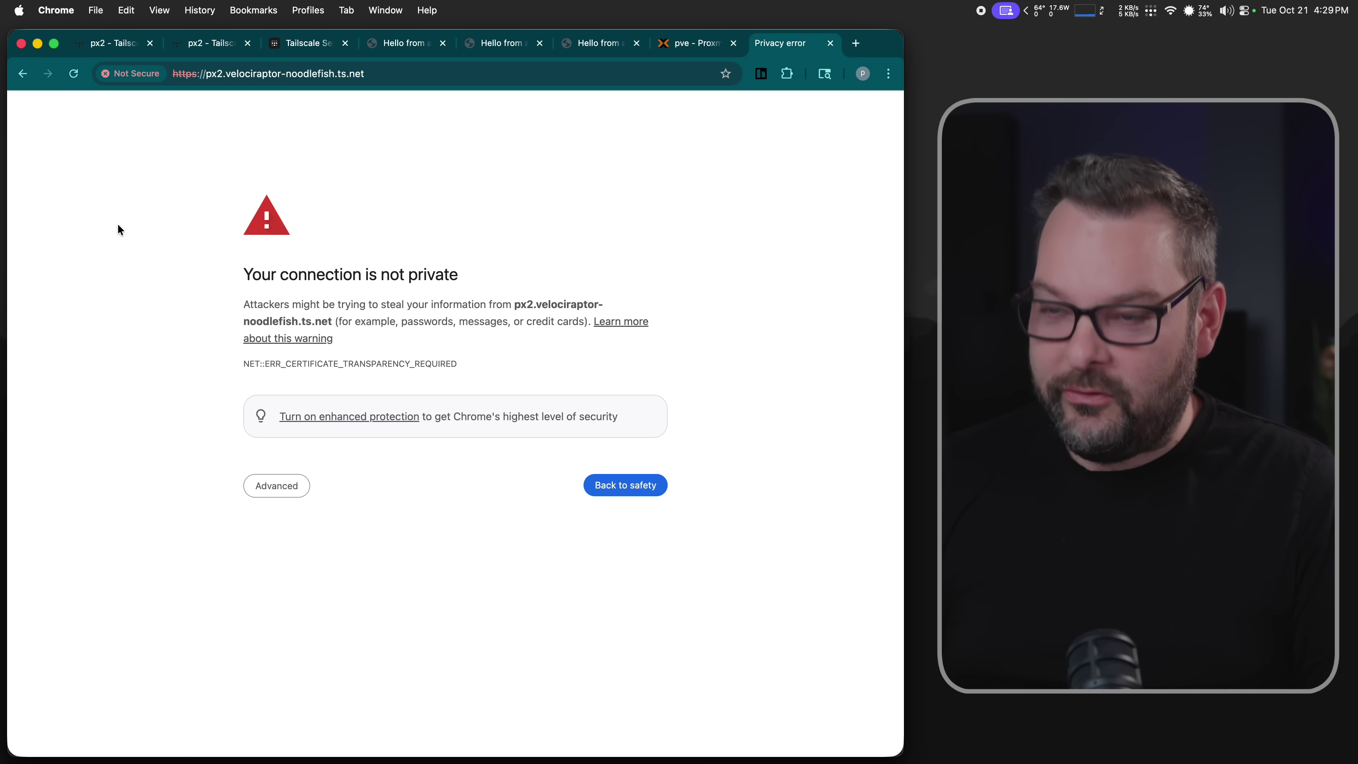
- Open the px2 HTTPS address in a new Incognito window
{"action": "key", "text": "super+l"}
{"action": "key", "text": "shift+super+n"}
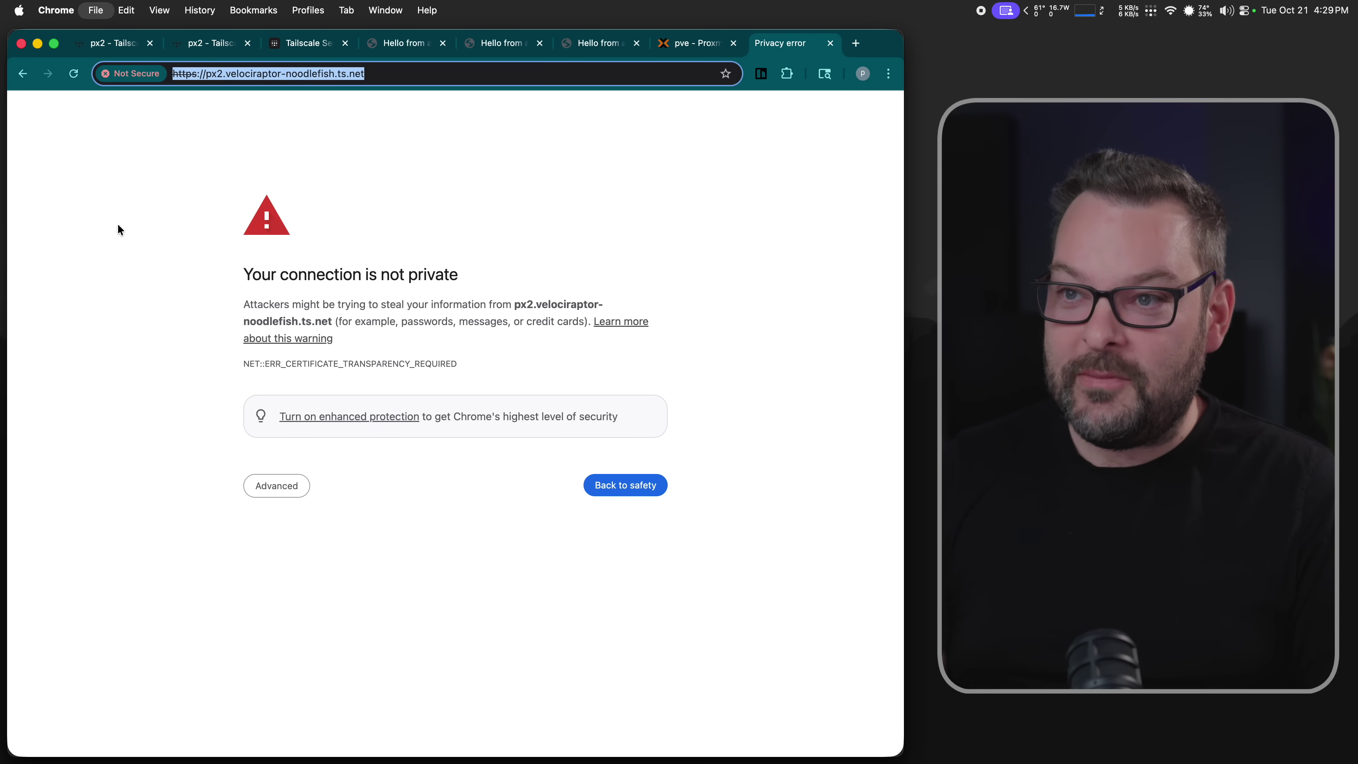
{"action": "key", "text": "super+v"}
{"action": "key", "text": "Return"}
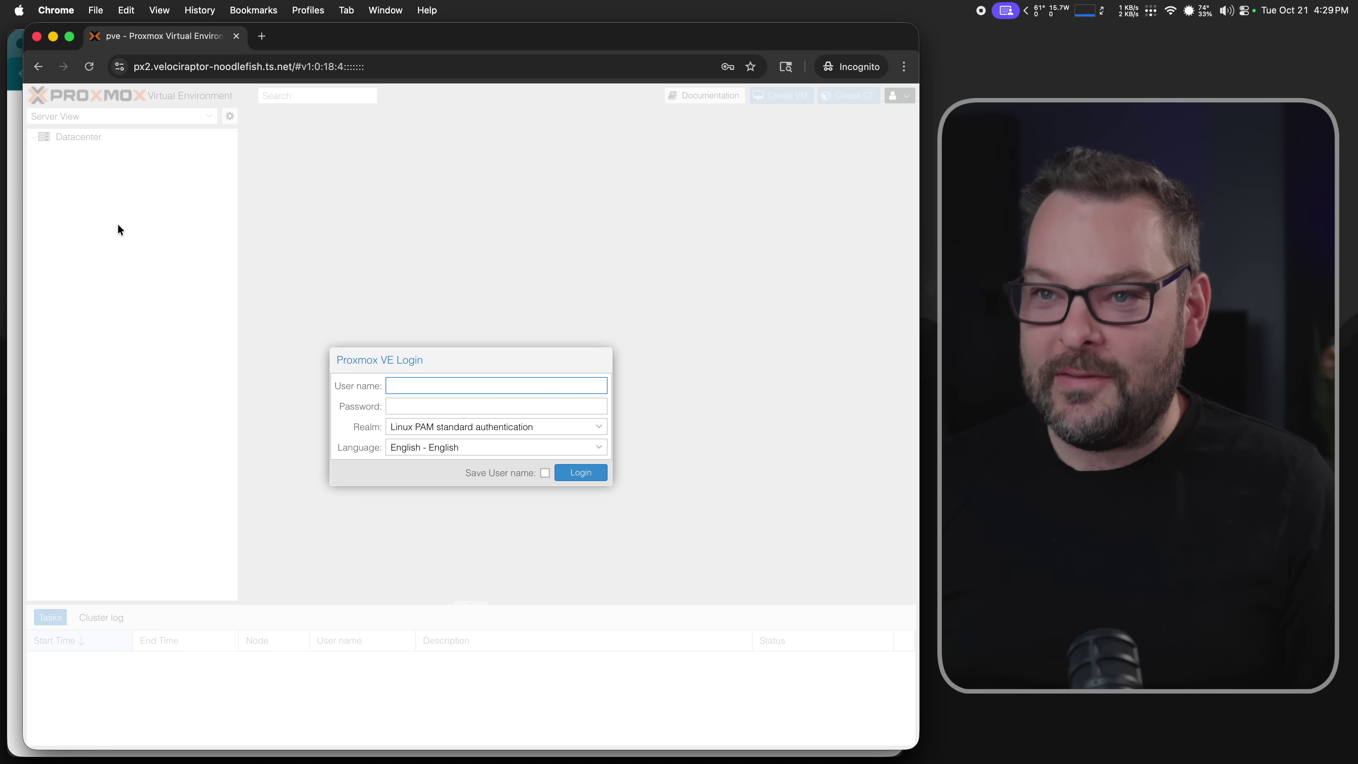
- Log in to Proxmox VE as root via px2's address and expand the pve node
{"action": "left_click", "coordinate": [119, 67]}
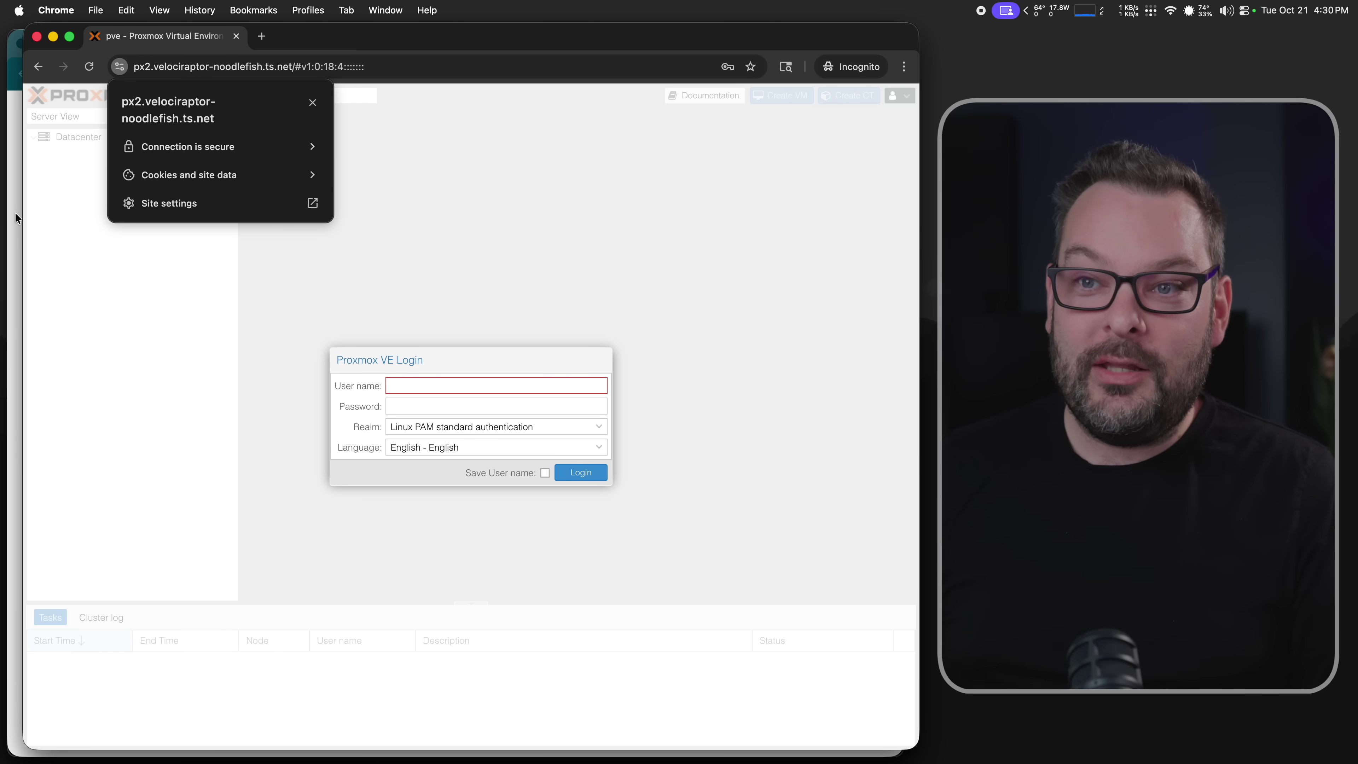
{"action": "key", "text": "super+grave"}
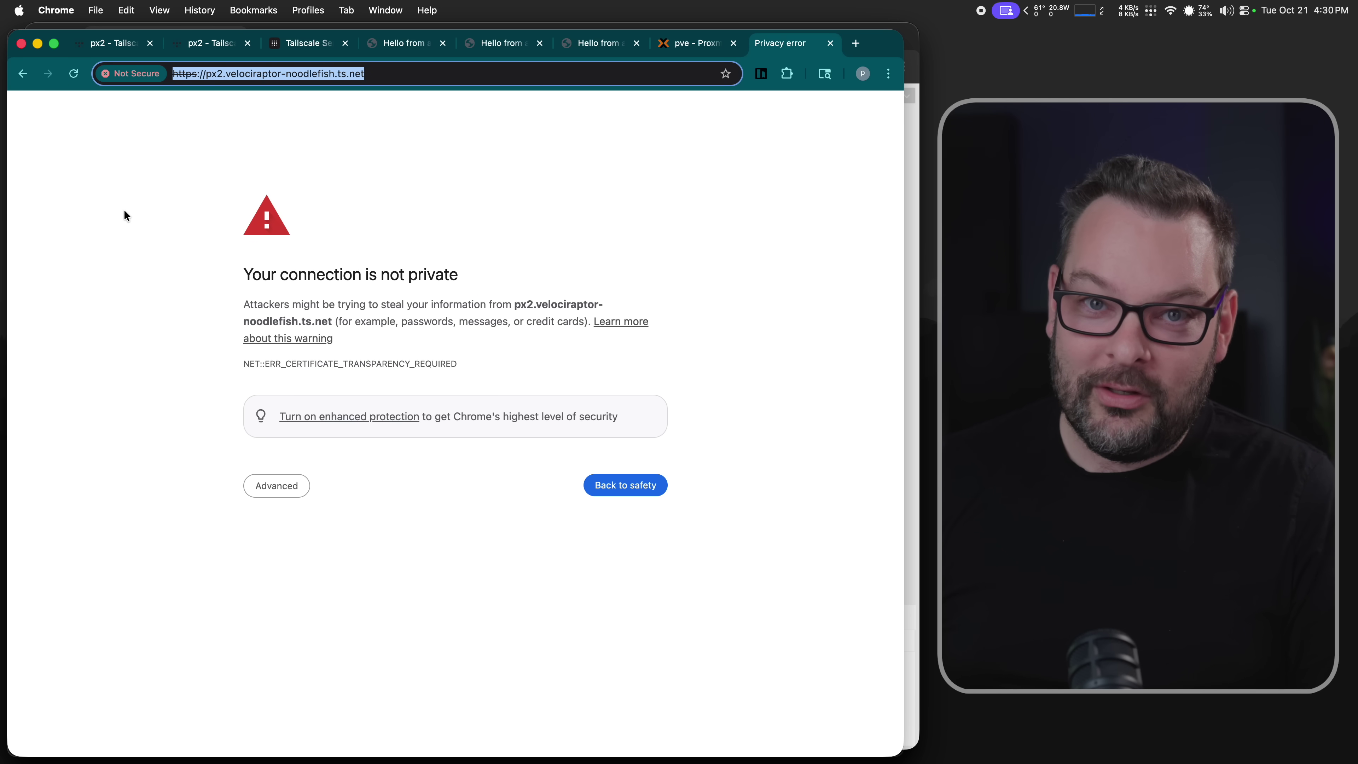
{"action": "key", "text": "super+grave"}
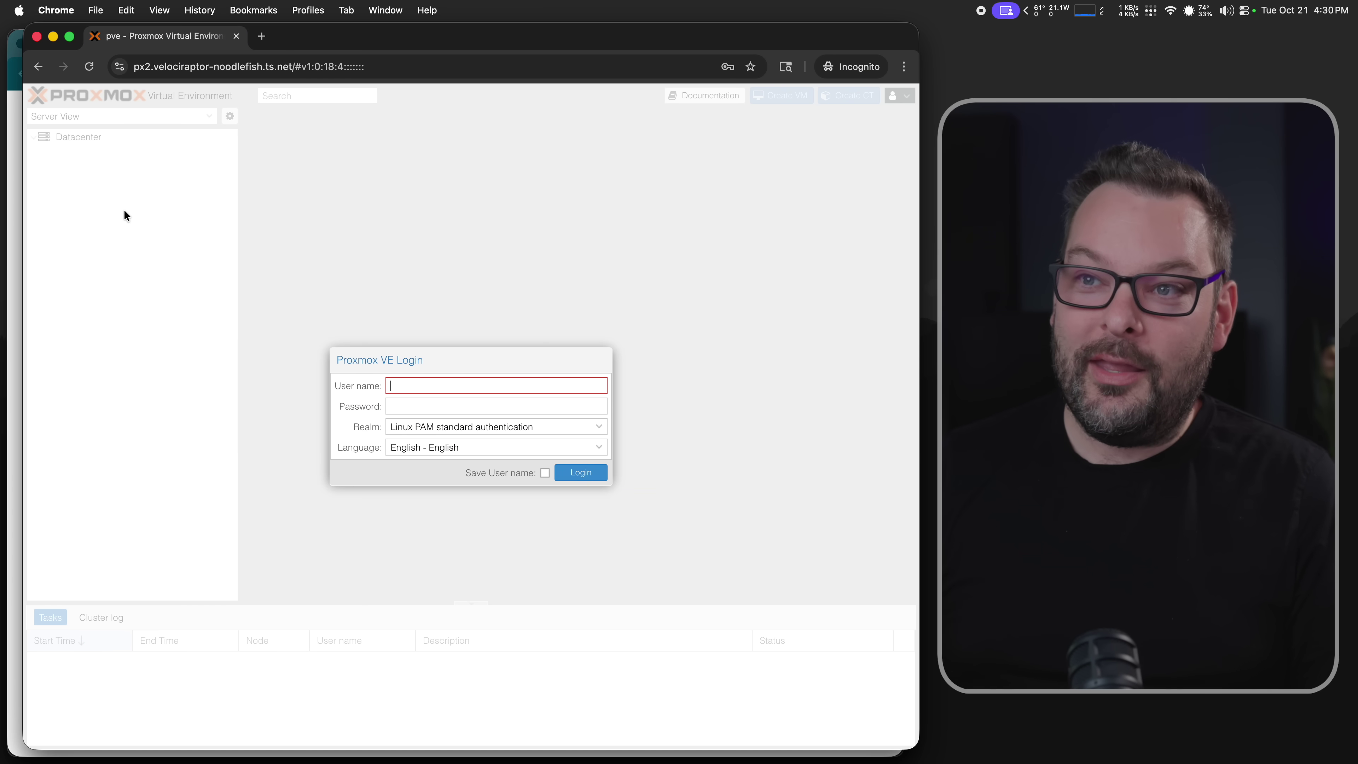
{"action": "type", "text": "root"}
{"action": "key", "text": "Tab"}
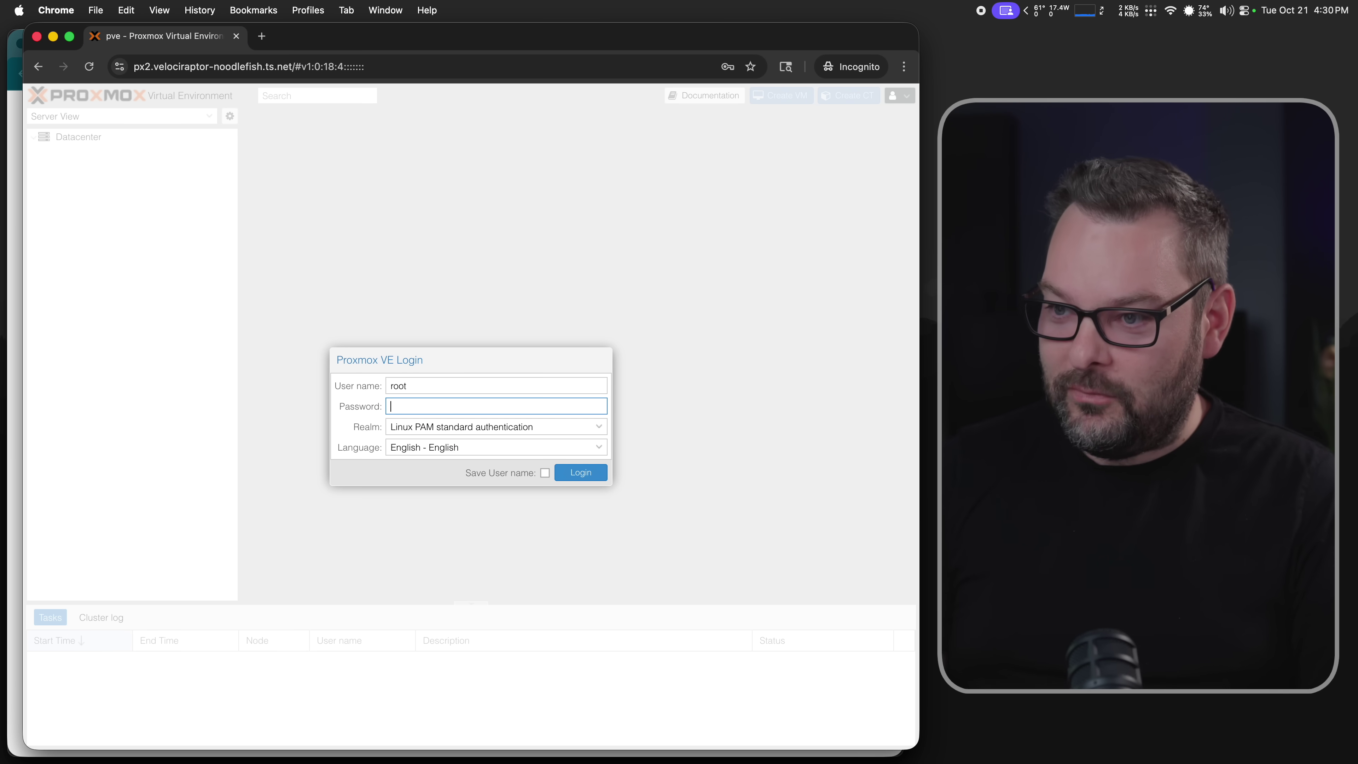
{"action": "key", "text": "Return"}
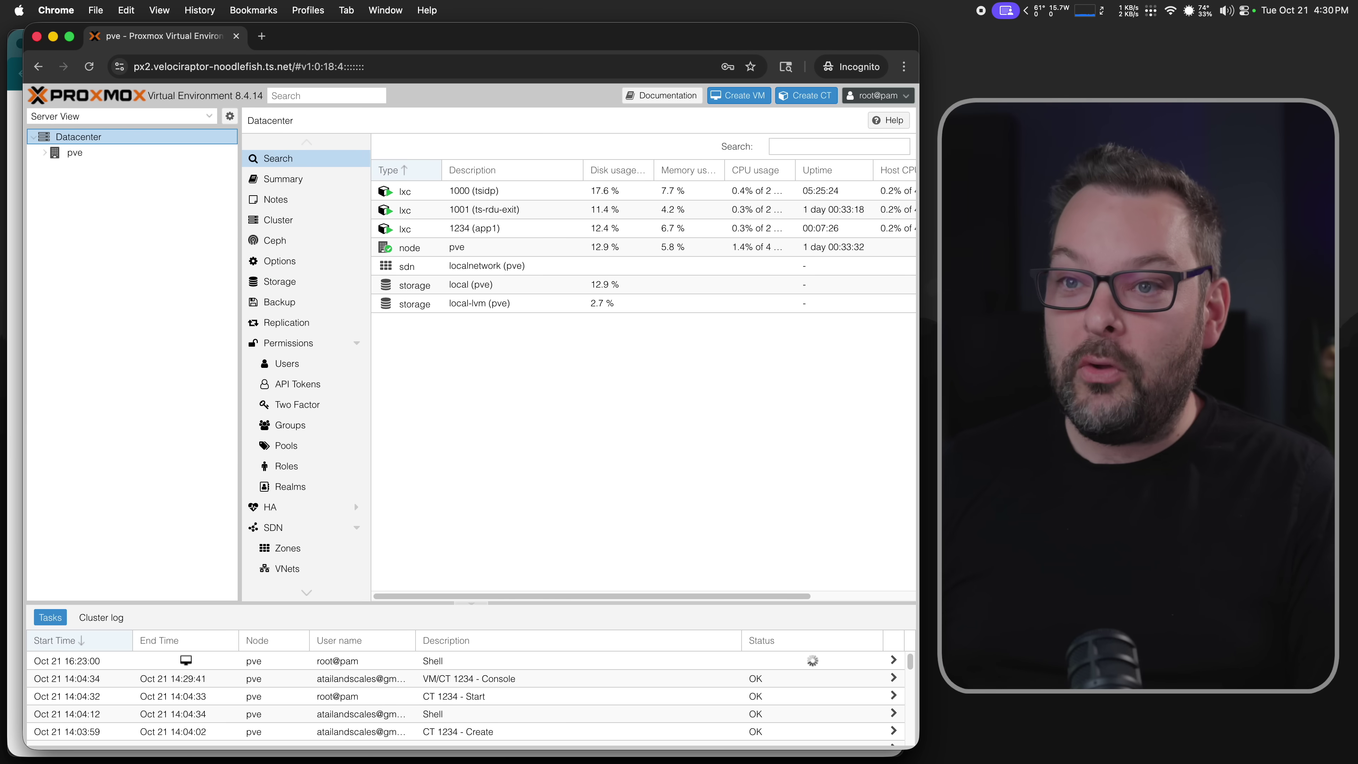
{"action": "left_click", "coordinate": [46, 154]}
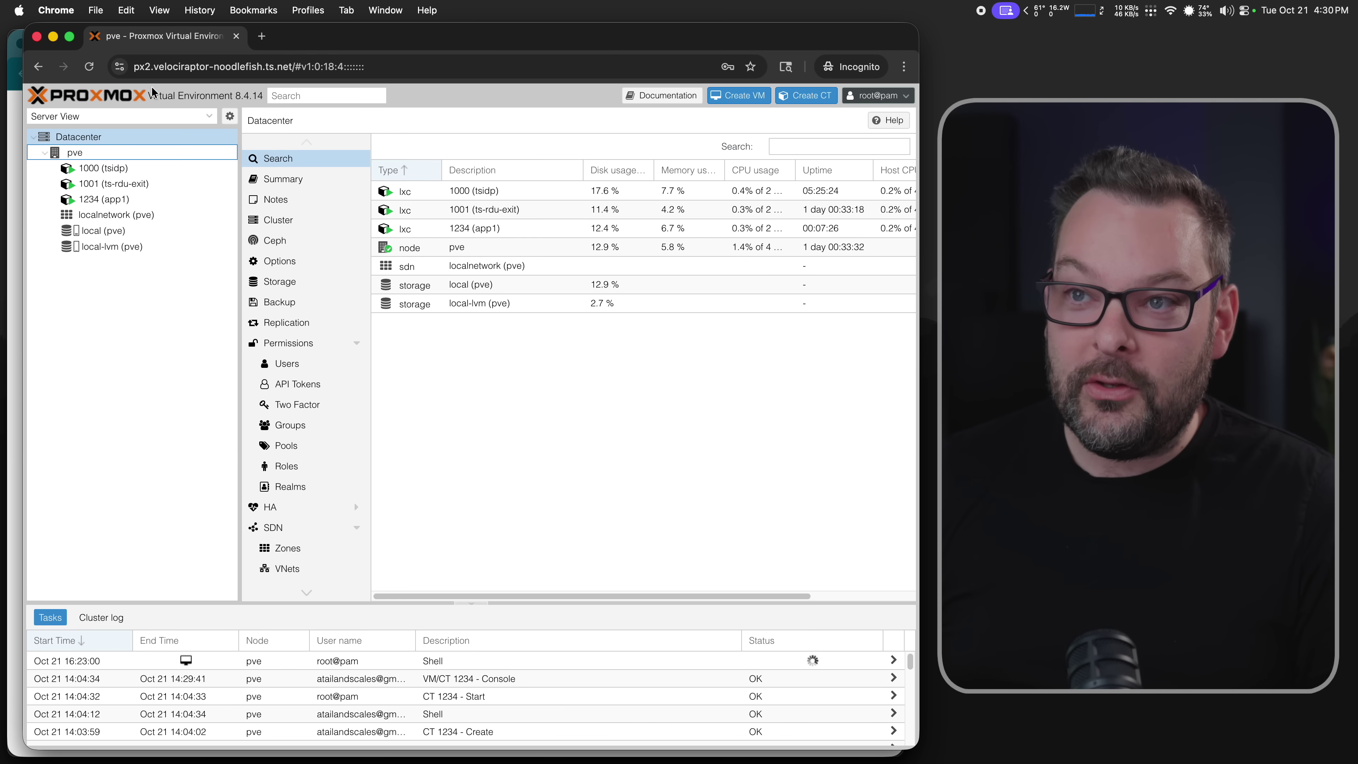
{"action": "left_click", "coordinate": [153, 69]}
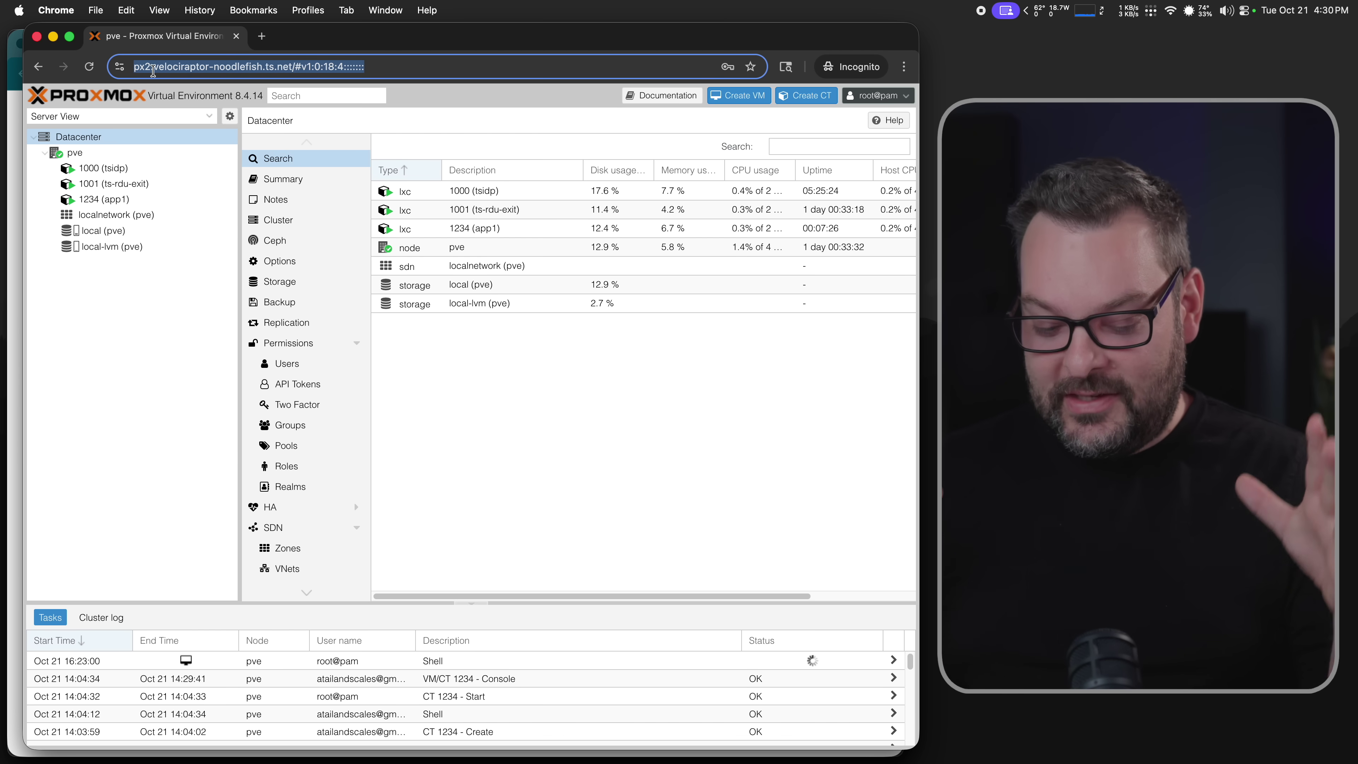